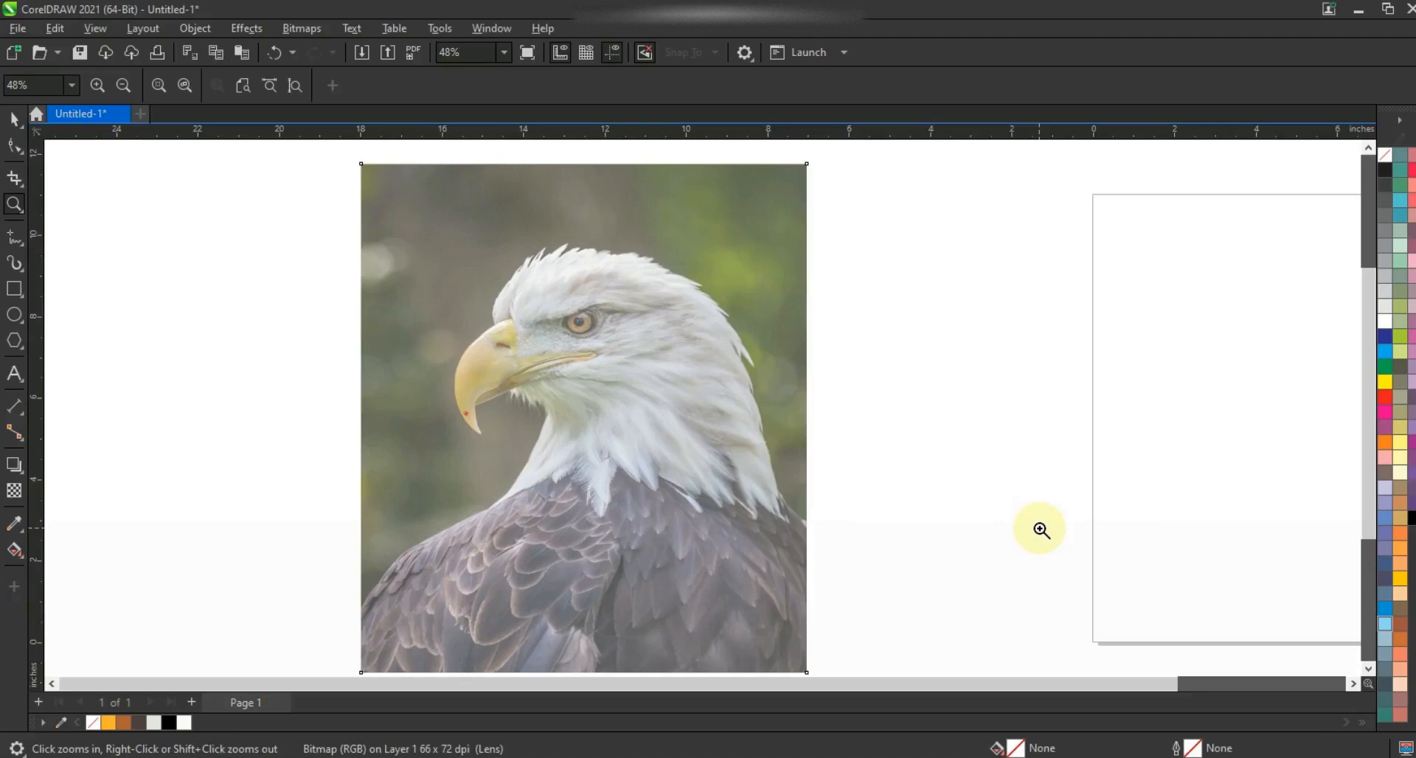
# - Set the freehand outline width to 2.0 pt and draw a straight line from the beak's tip up to its upper base
pyautogui.moveTo(325, 217); pyautogui.dragTo(989, 570)
pyautogui.press('F5')
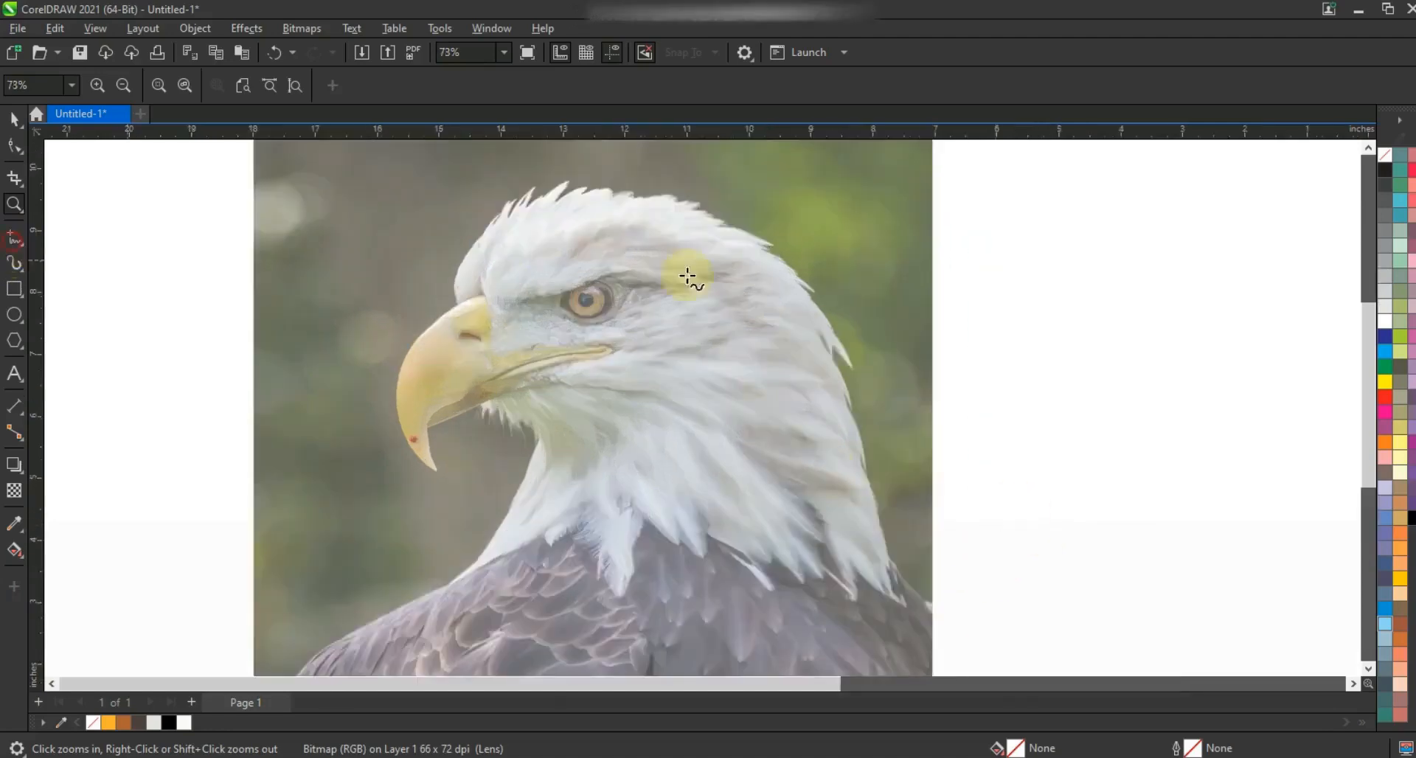
pyautogui.click(556, 85)
pyautogui.click(517, 192)
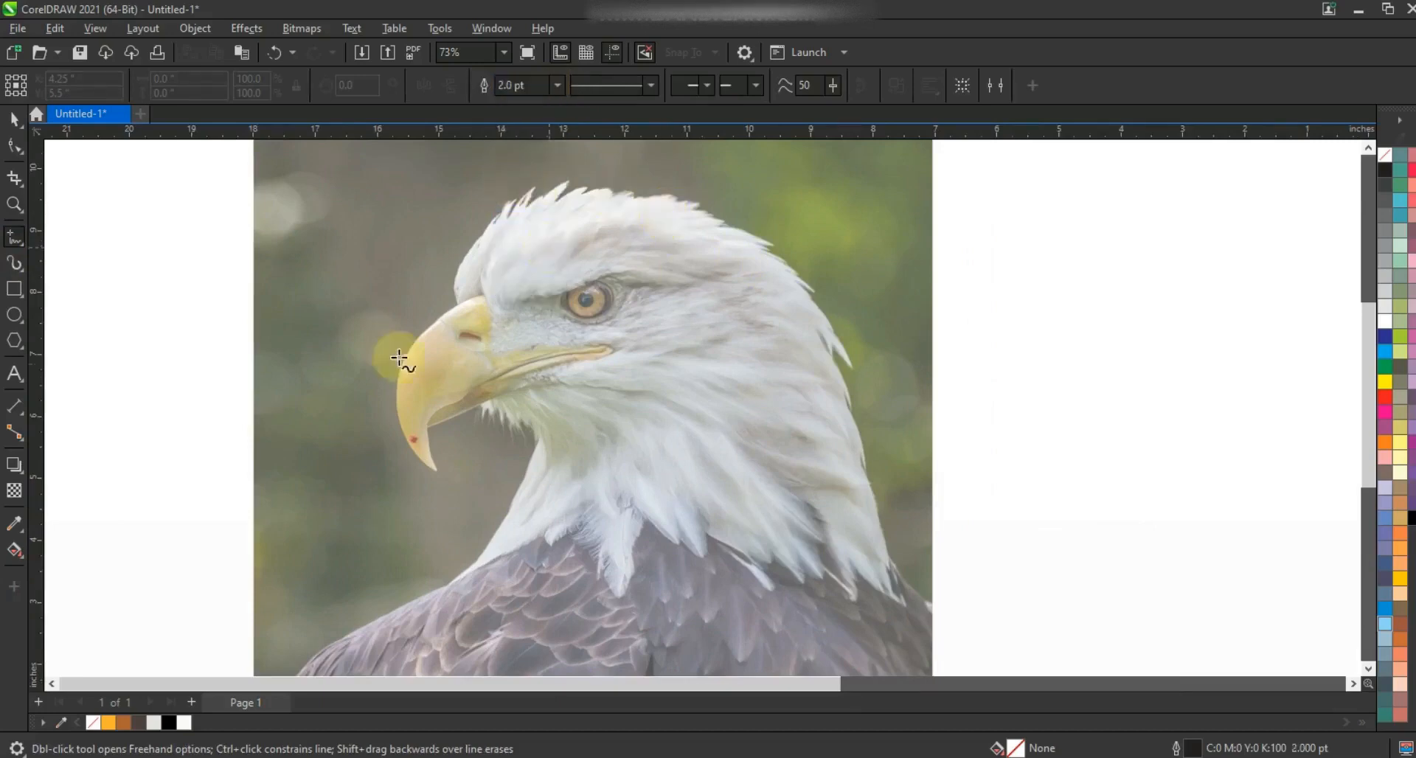
pyautogui.click(436, 473)
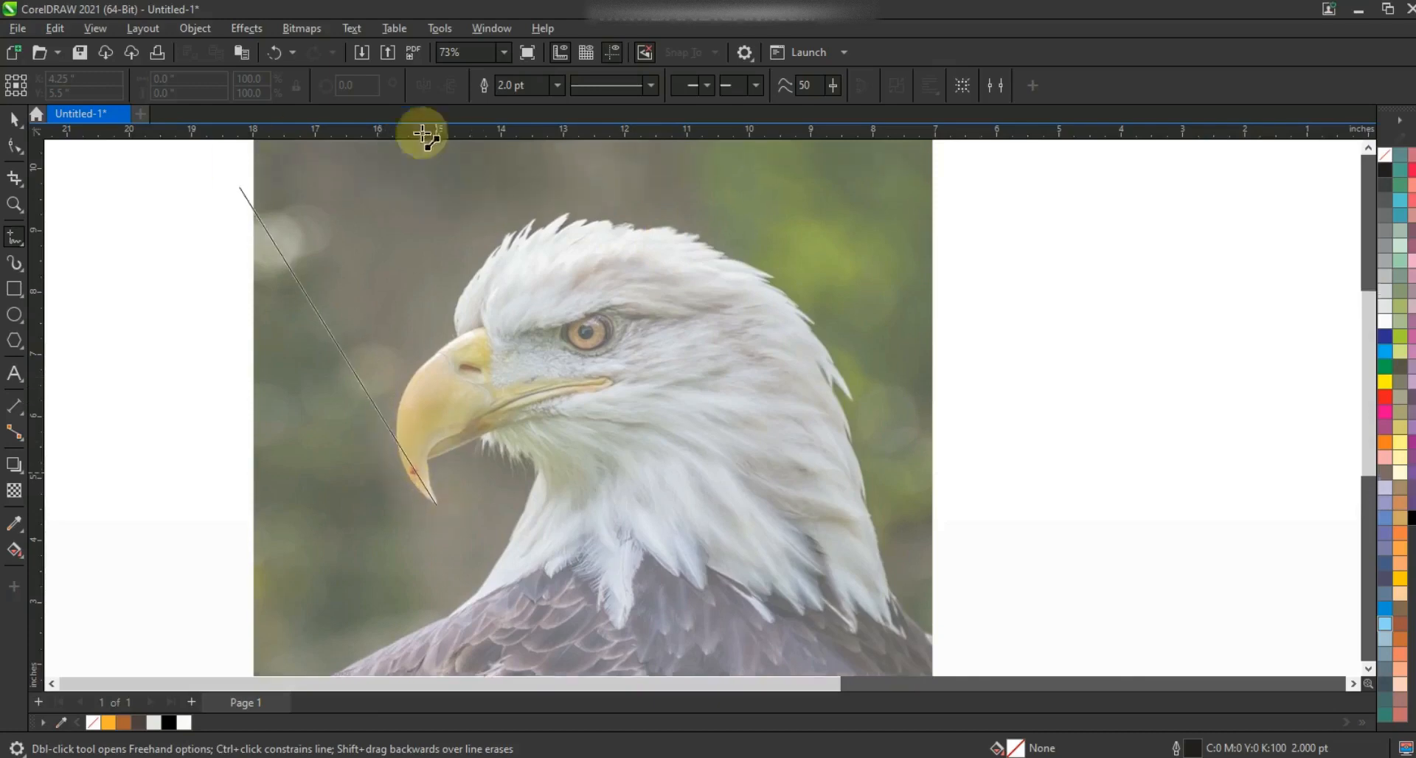
pyautogui.click(456, 345)
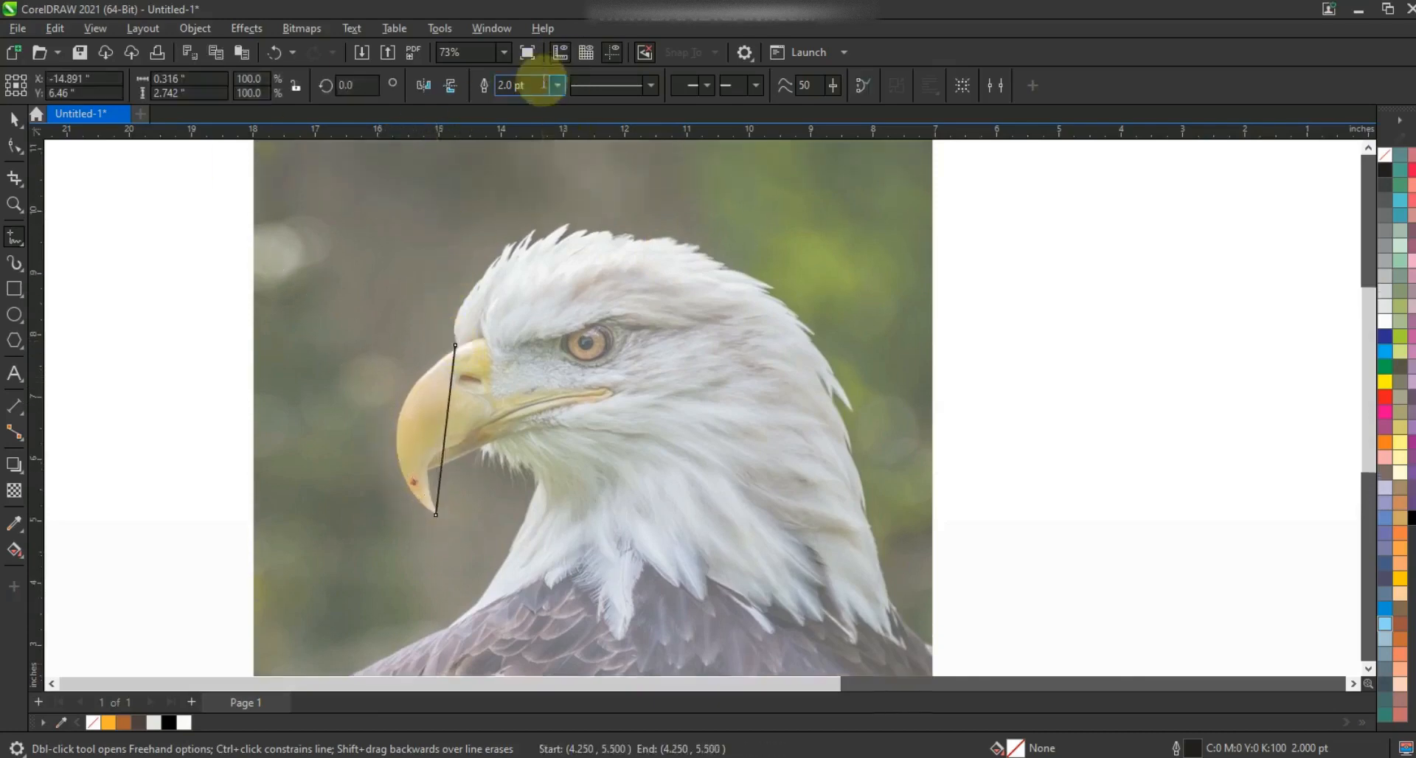
# - Set the line's width to 4.0 pt and extend it up the forehead with straight segments forming two pointed feather tufts
pyautogui.click(555, 85)
pyautogui.click(522, 203)
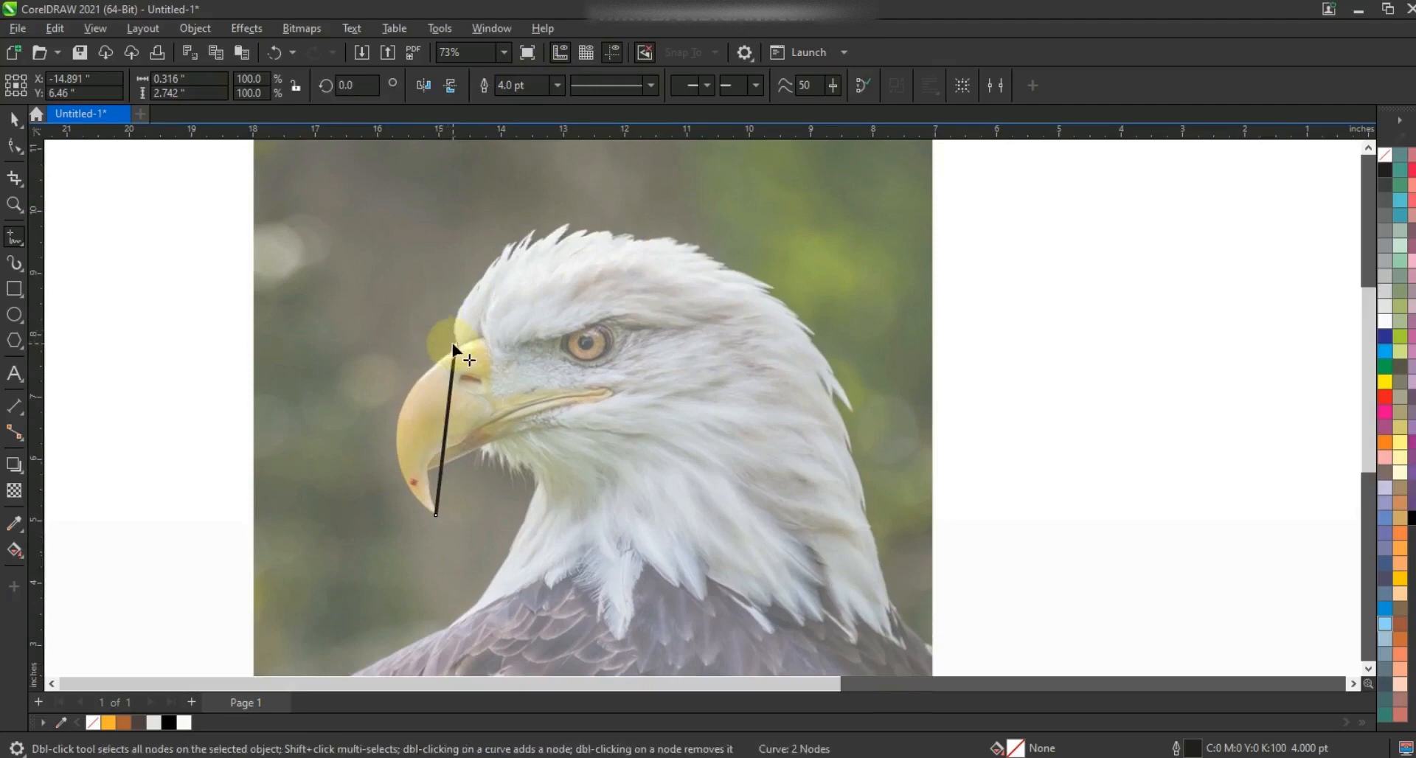
pyautogui.press('space')
pyautogui.click(456, 345)
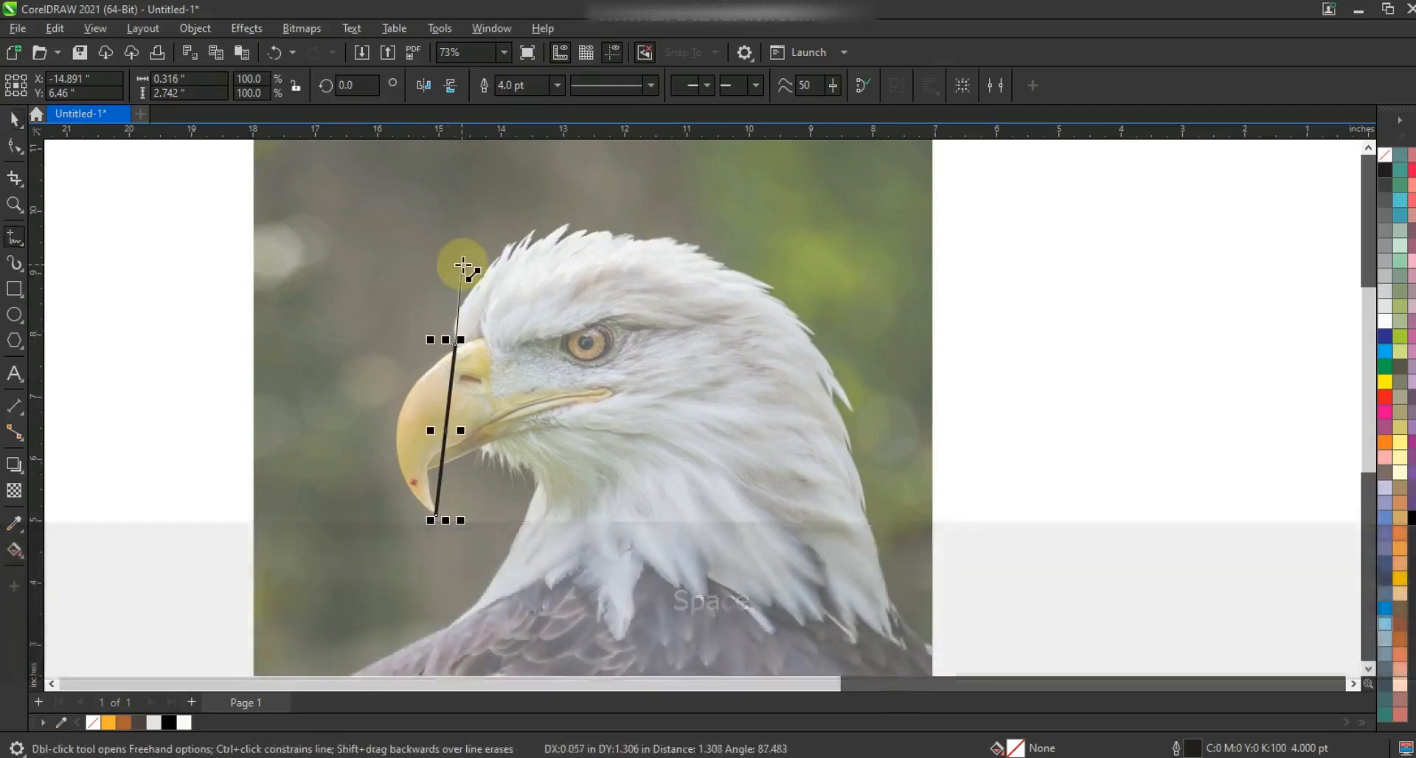
pyautogui.click(463, 263)
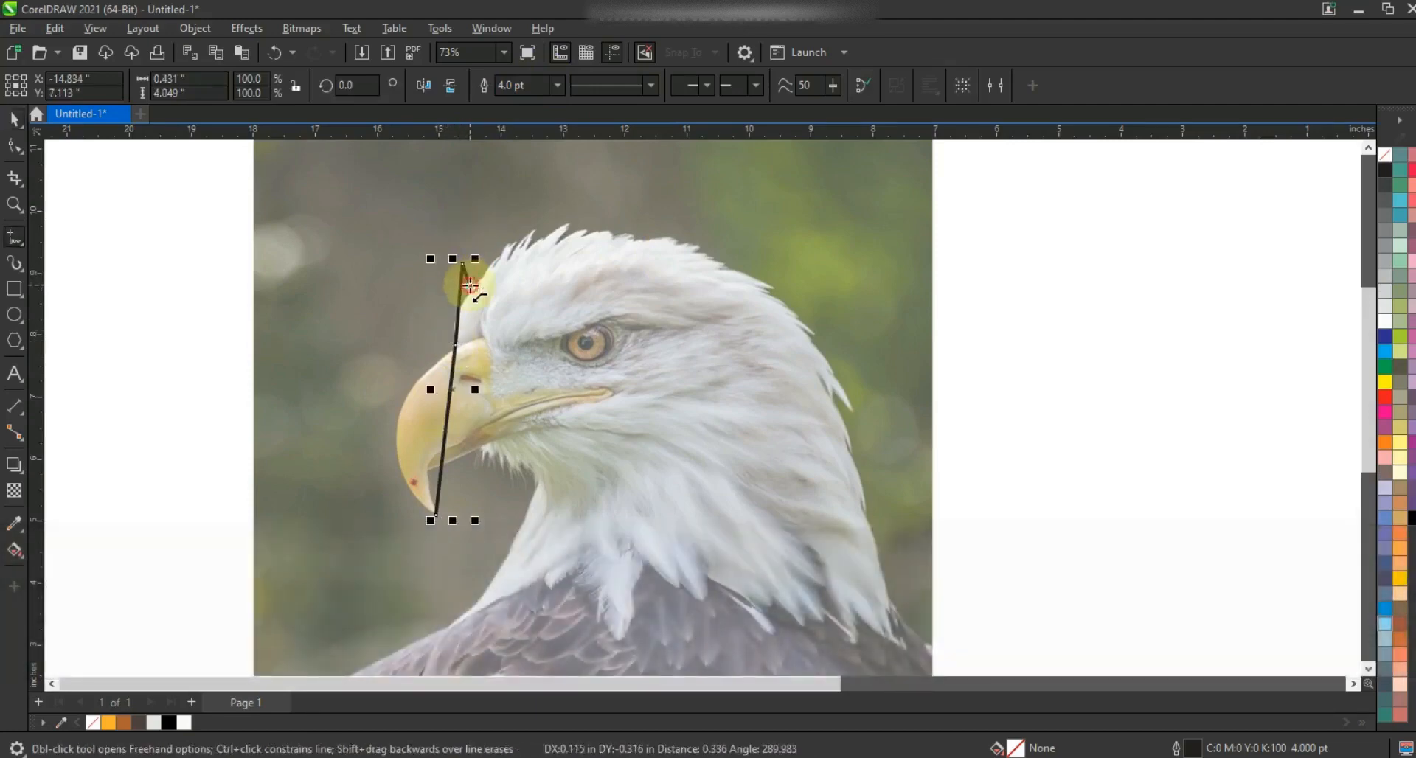
pyautogui.click(470, 286)
pyautogui.click(506, 229)
pyautogui.click(504, 258)
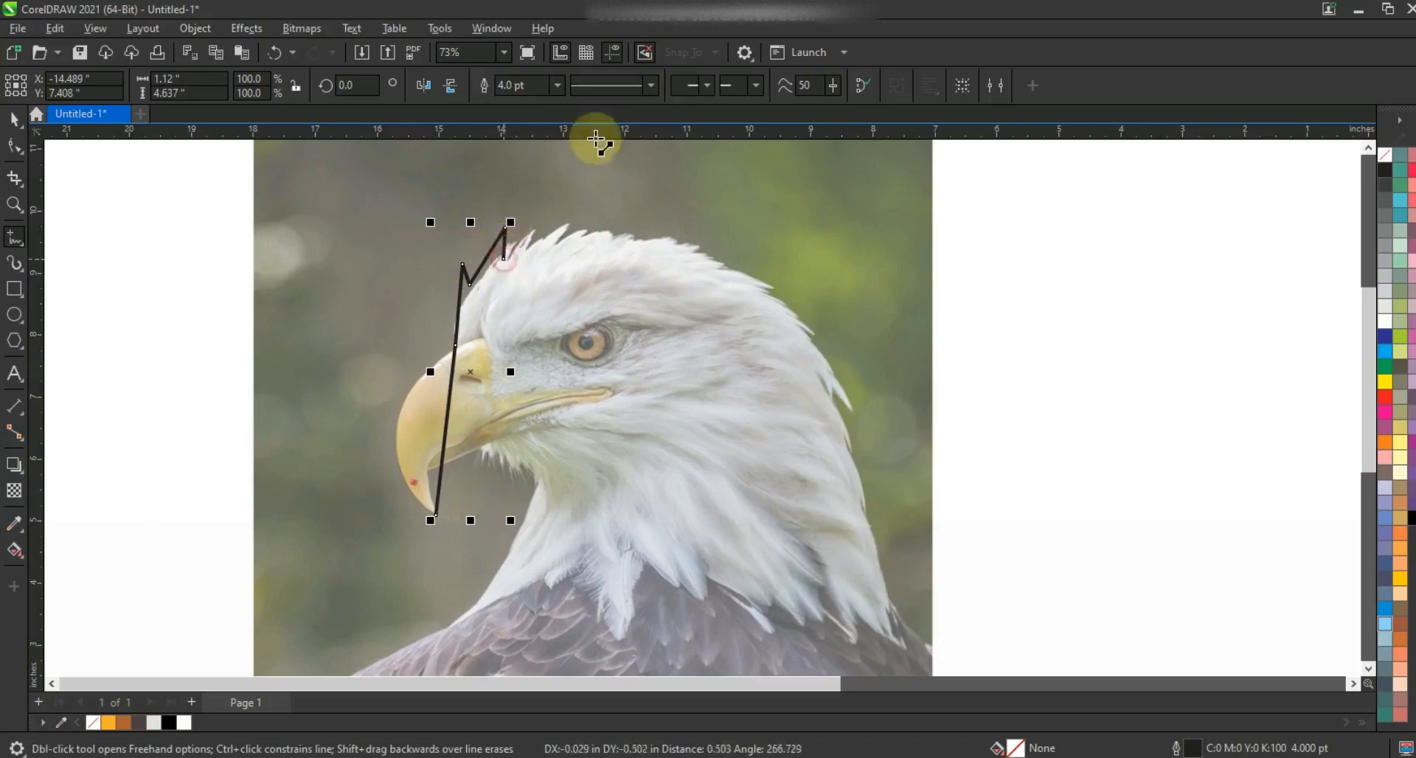
# - Continue the outline across the crown and down the back of the neck, with two feather points along the way
pyautogui.click(769, 303)
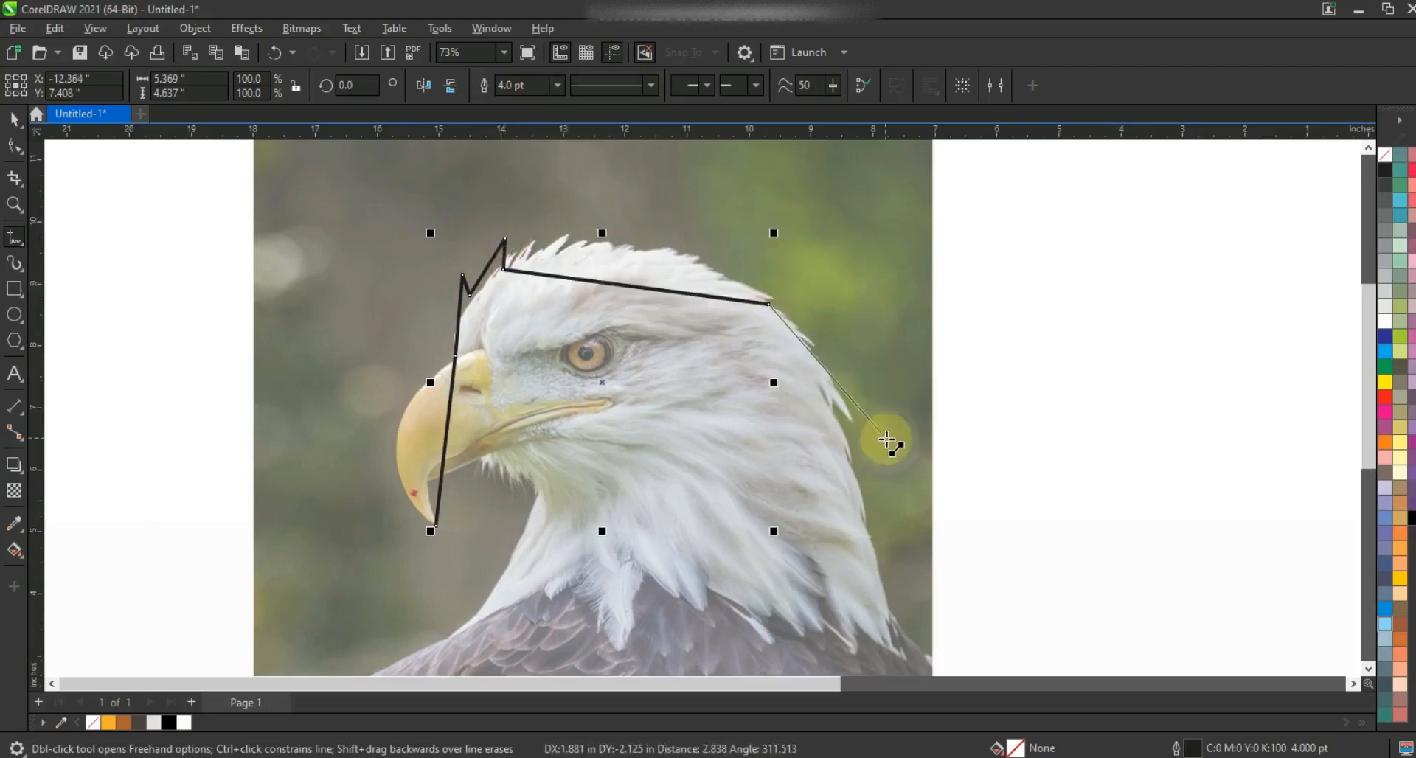
pyautogui.click(865, 429)
pyautogui.click(832, 412)
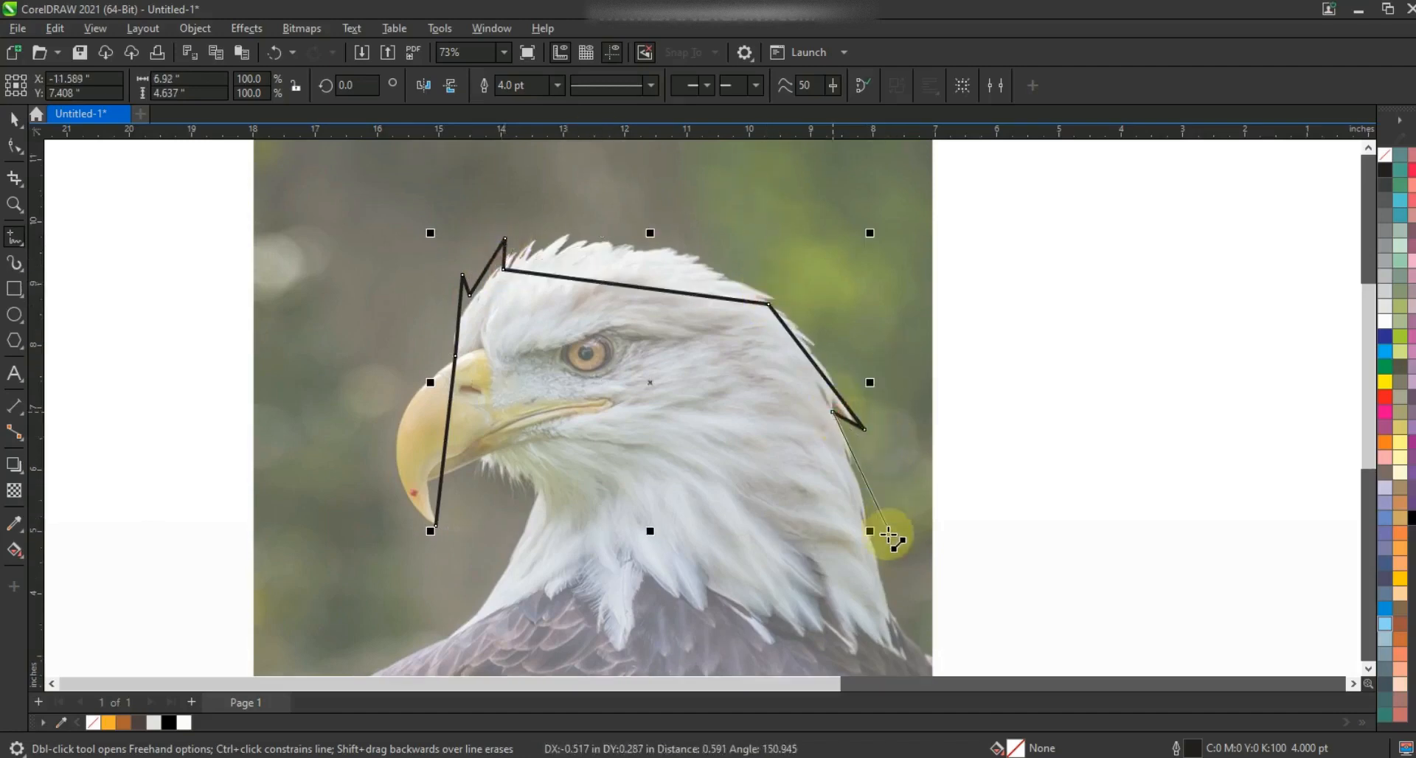
pyautogui.click(862, 522)
pyautogui.click(896, 546)
pyautogui.press('space')
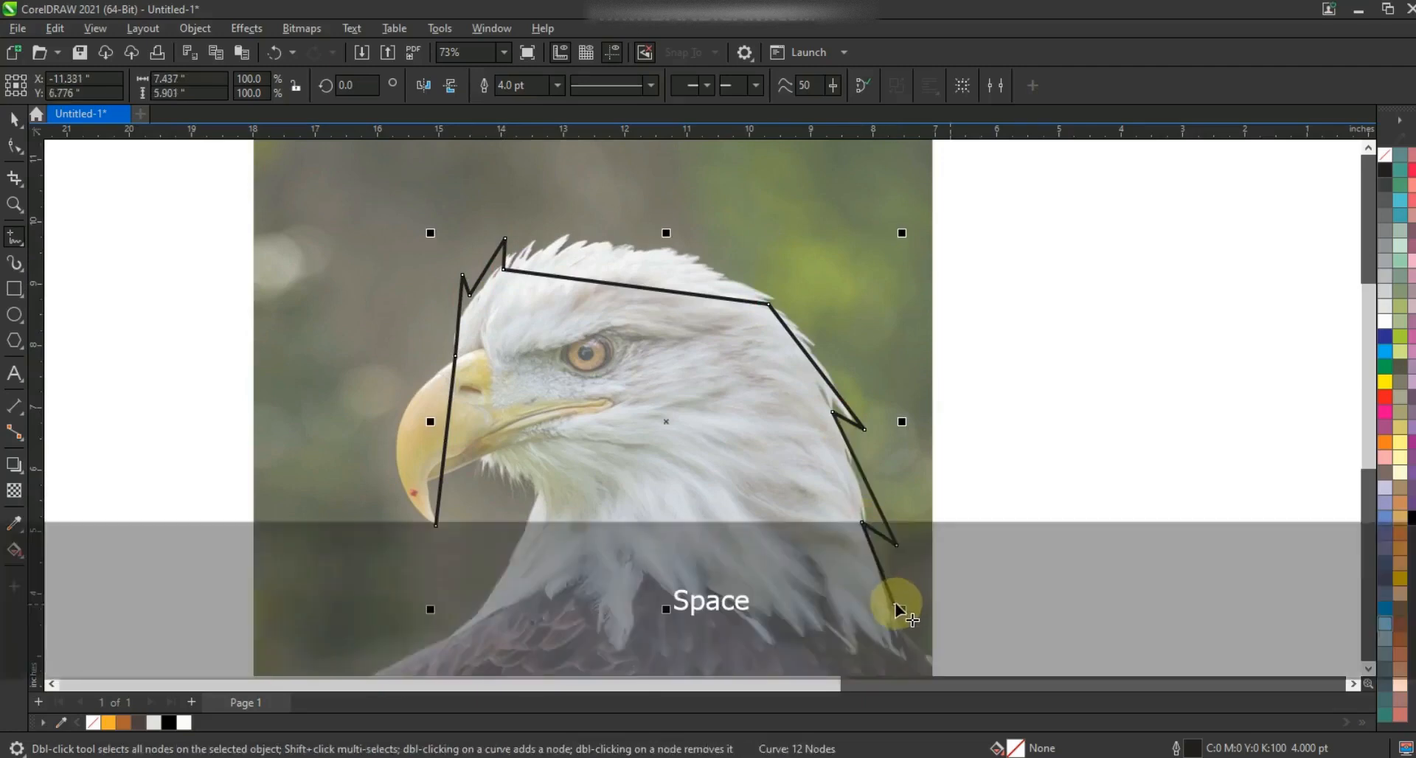
pyautogui.click(897, 598)
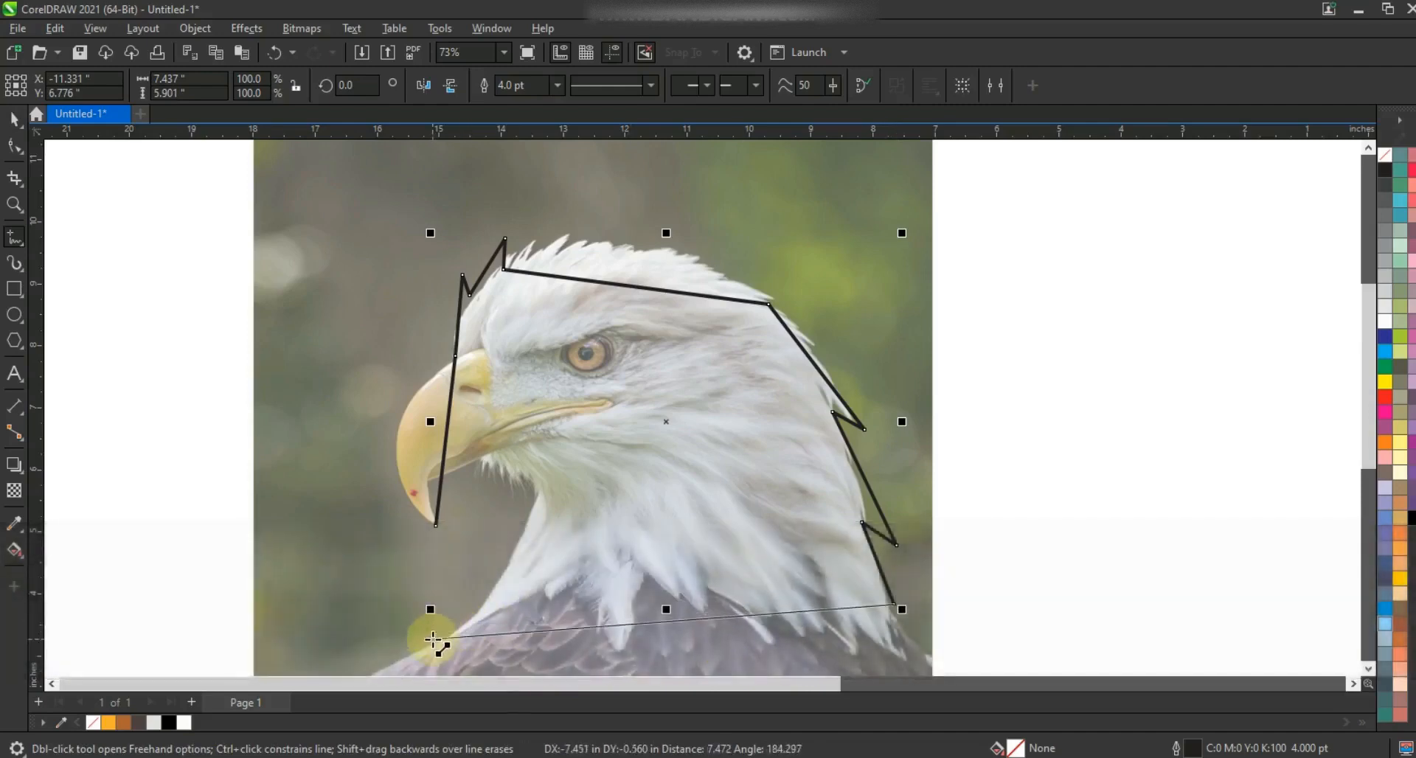
# - Run the outline across the neck base, add a front feather notch, and close it up the throat at the beak's tip
pyautogui.click(432, 640)
pyautogui.click(502, 597)
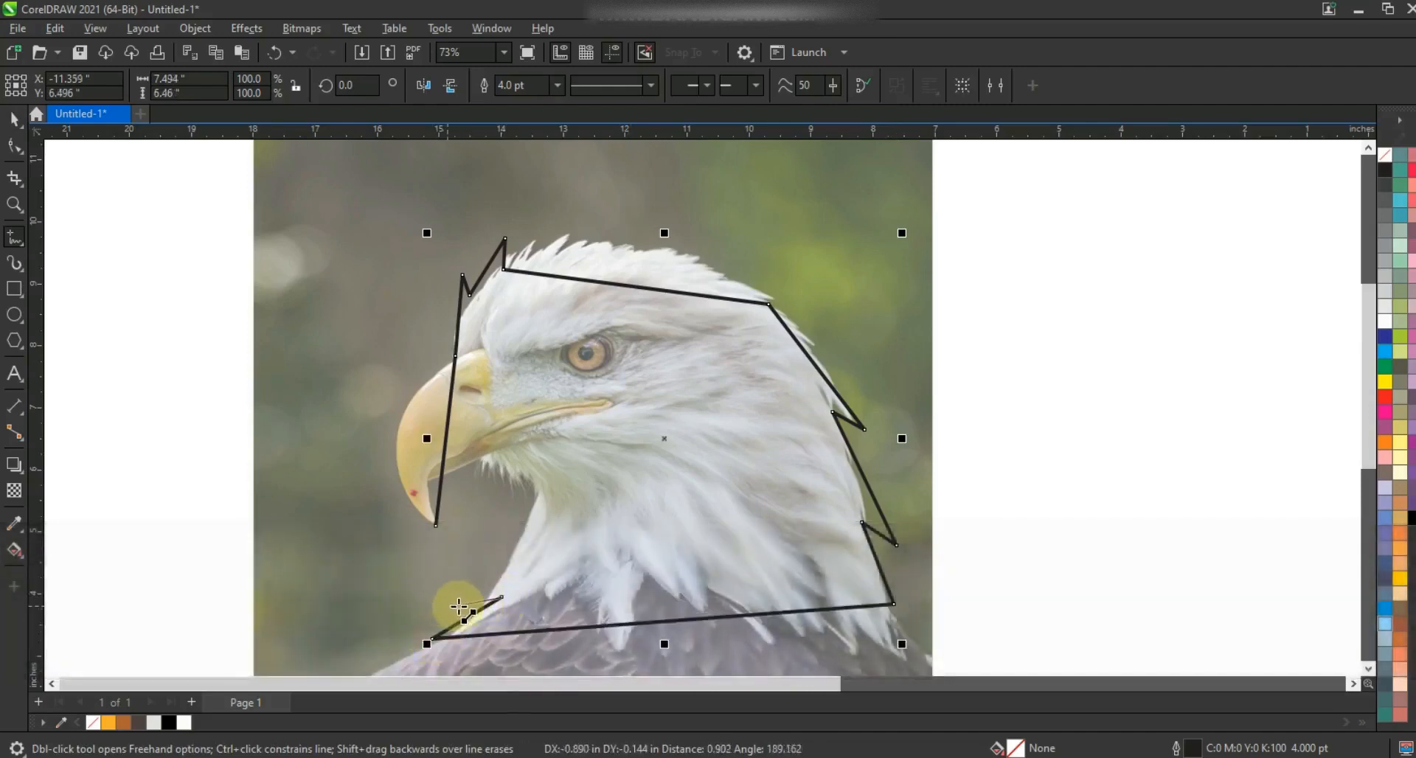
pyautogui.click(458, 606)
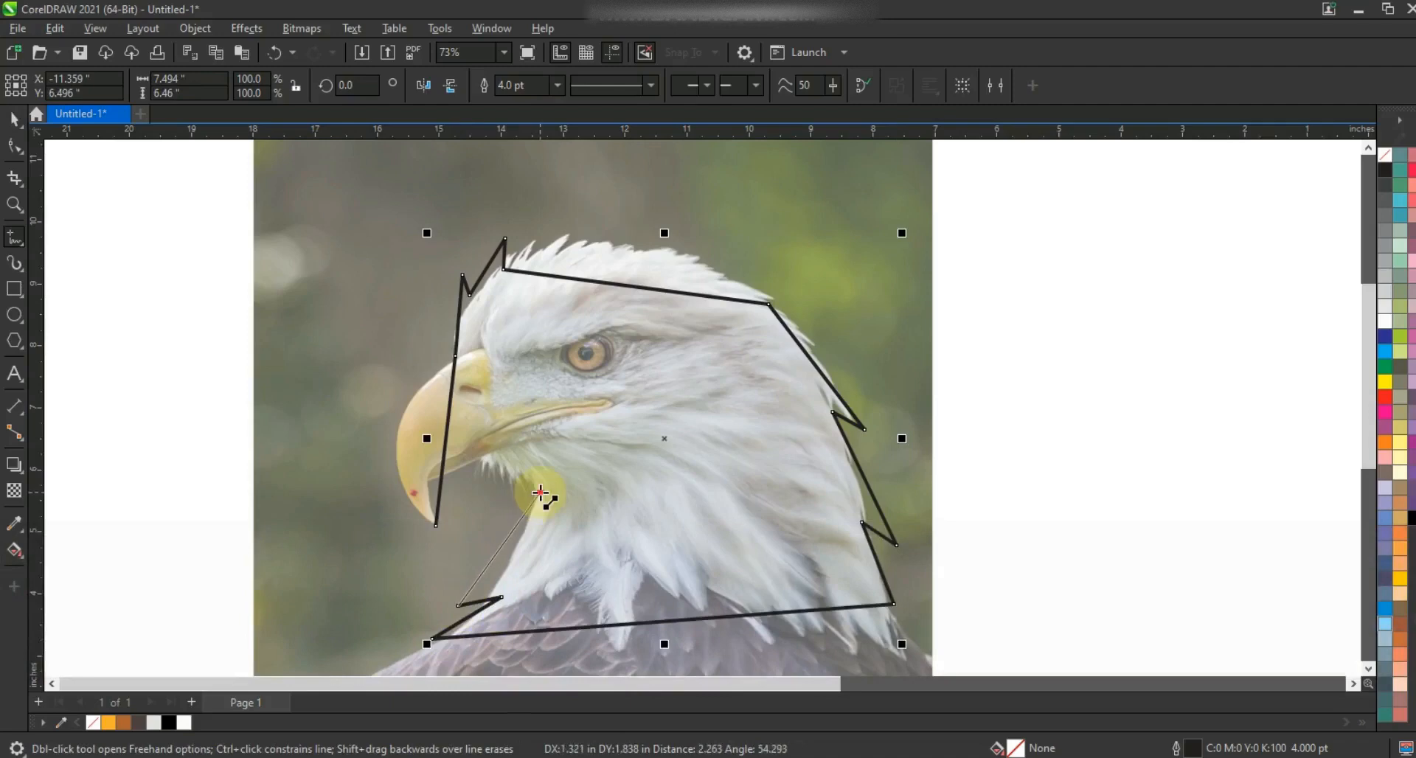
pyautogui.click(540, 493)
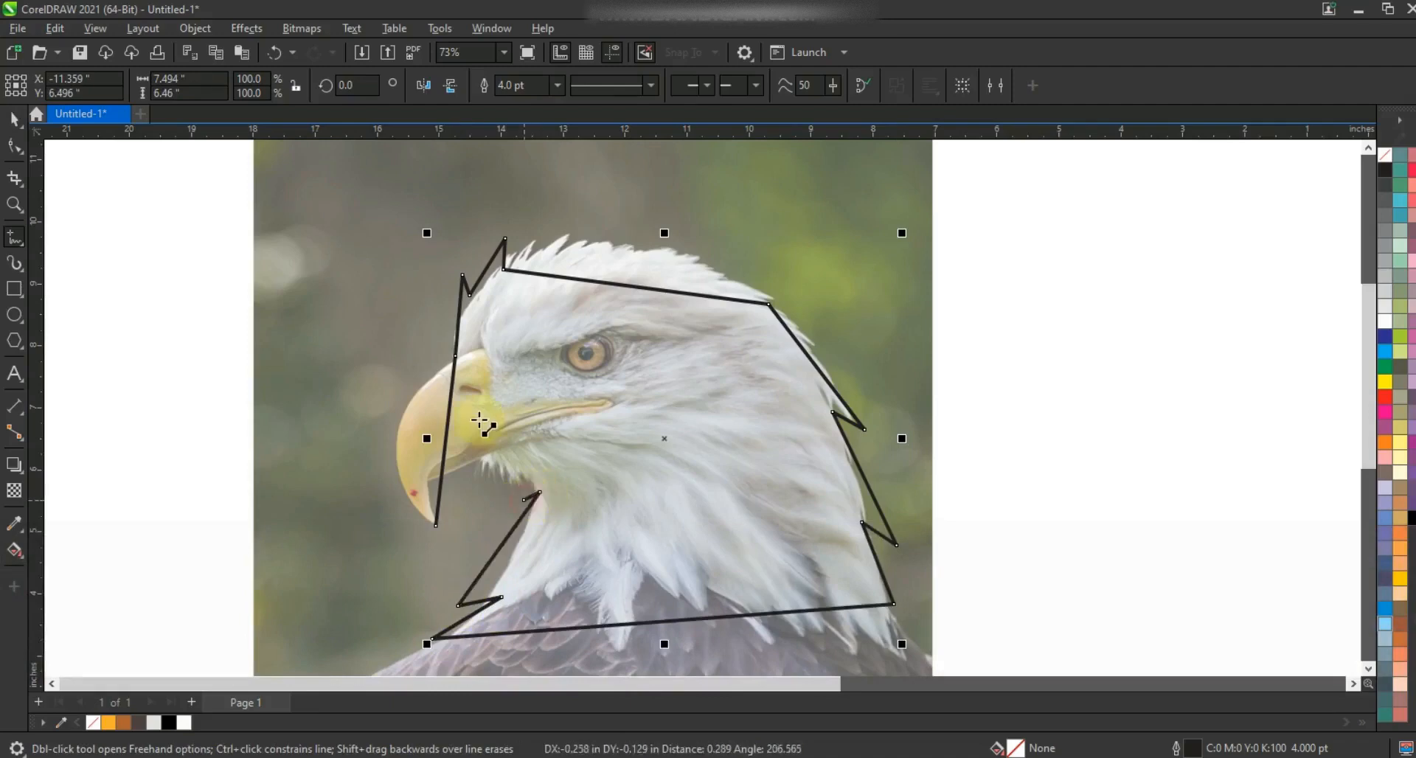
pyautogui.click(435, 525)
# - Select all nodes of the head outline and bend the front segment to follow the beak's curve
pyautogui.click(15, 145)
pyautogui.moveTo(312, 220); pyautogui.dragTo(893, 599)
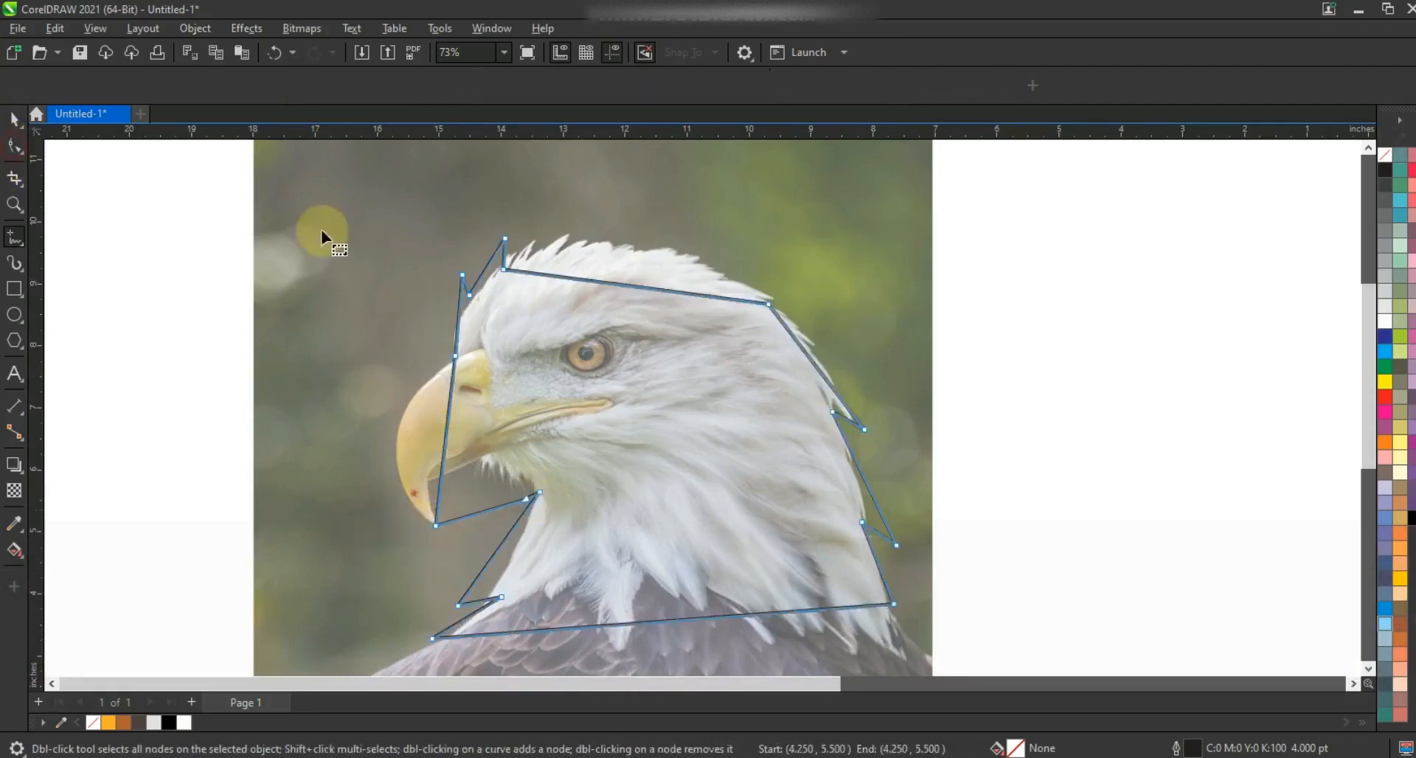
pyautogui.moveTo(934, 643); pyautogui.dragTo(934, 642)
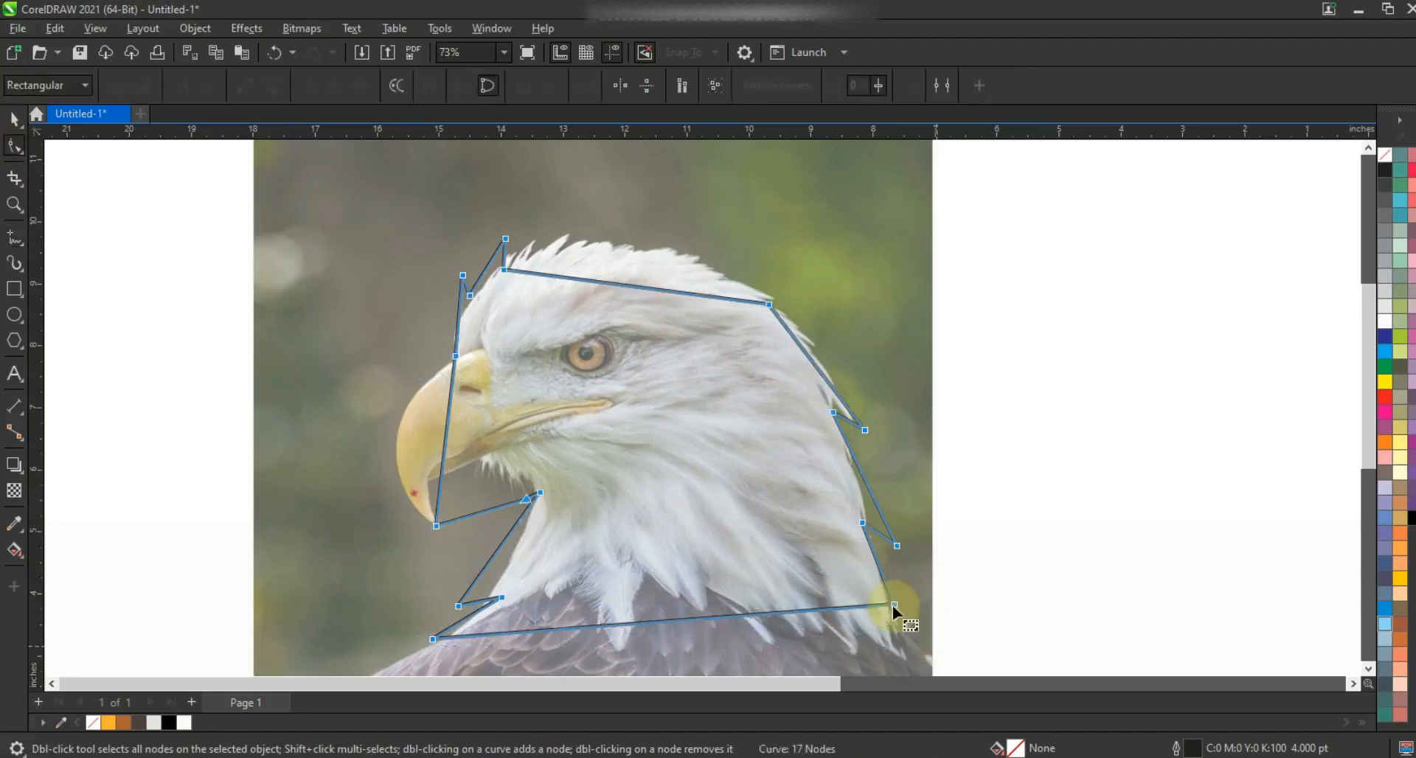
pyautogui.click(449, 421)
pyautogui.moveTo(449, 416); pyautogui.dragTo(385, 397)
pyautogui.moveTo(445, 470); pyautogui.dragTo(384, 496)
pyautogui.moveTo(394, 401); pyautogui.dragTo(382, 401)
pyautogui.moveTo(387, 498); pyautogui.dragTo(382, 498)
# - Curve the forehead segments above the beak and shape both feather tufts to follow the brow
pyautogui.click(26, 207)
pyautogui.moveTo(299, 190); pyautogui.dragTo(1084, 483)
pyautogui.moveTo(278, 421); pyautogui.dragTo(313, 447)
pyautogui.moveTo(308, 394); pyautogui.dragTo(275, 390)
pyautogui.moveTo(313, 348); pyautogui.dragTo(332, 356)
pyautogui.click(357, 291)
pyautogui.moveTo(348, 307)
pyautogui.mouseDown()
pyautogui.moveTo(339, 298)
pyautogui.moveTo(378, 286)
pyautogui.moveTo(334, 295)
pyautogui.mouseUp()
pyautogui.moveTo(581, 324); pyautogui.dragTo(395, 272)
pyautogui.click(404, 284)
# - Arch the outline over the crown and bow the segment down the back of the head to the upper feather point
pyautogui.moveTo(522, 225); pyautogui.dragTo(498, 208)
pyautogui.moveTo(672, 263); pyautogui.dragTo(710, 237)
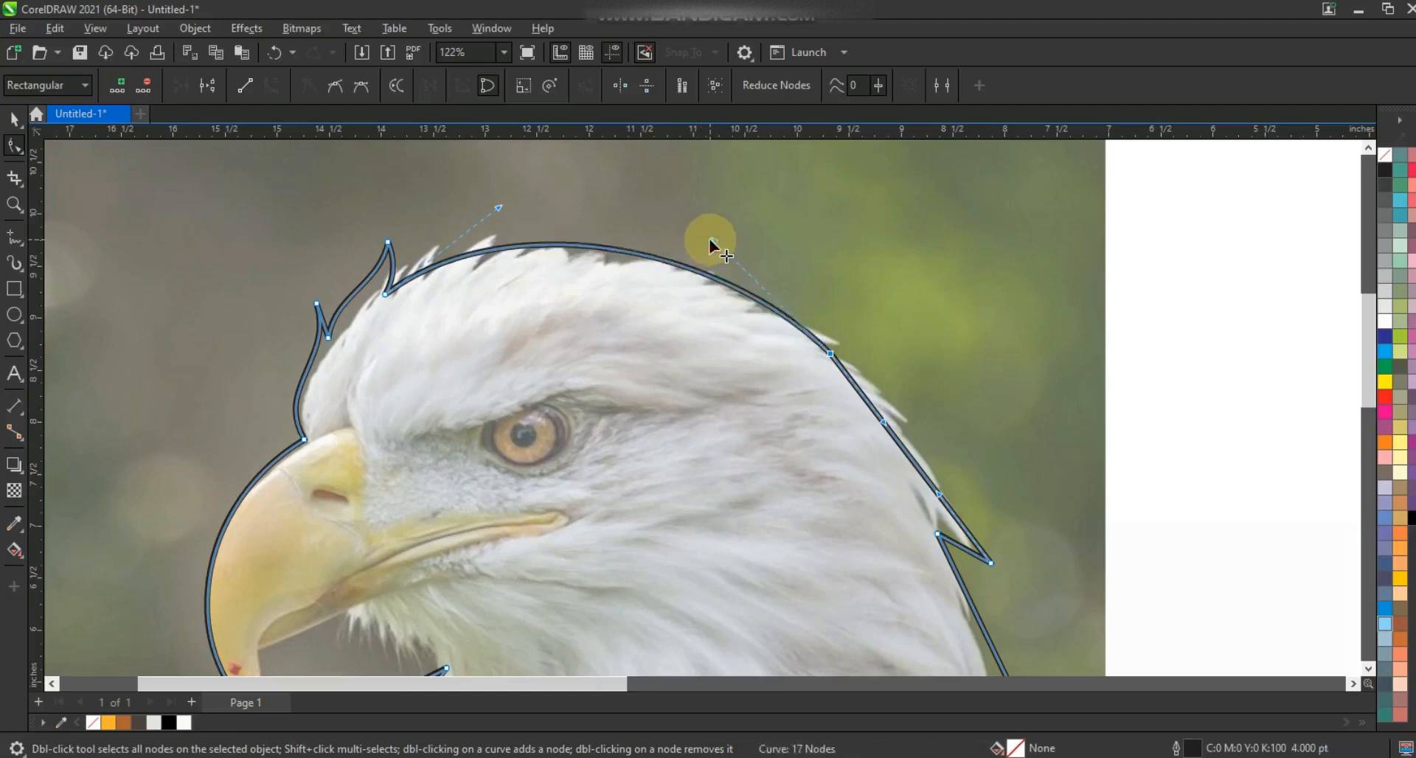
pyautogui.moveTo(897, 408); pyautogui.dragTo(926, 387)
pyautogui.moveTo(939, 493); pyautogui.dragTo(927, 496)
pyautogui.moveTo(929, 387); pyautogui.dragTo(965, 398)
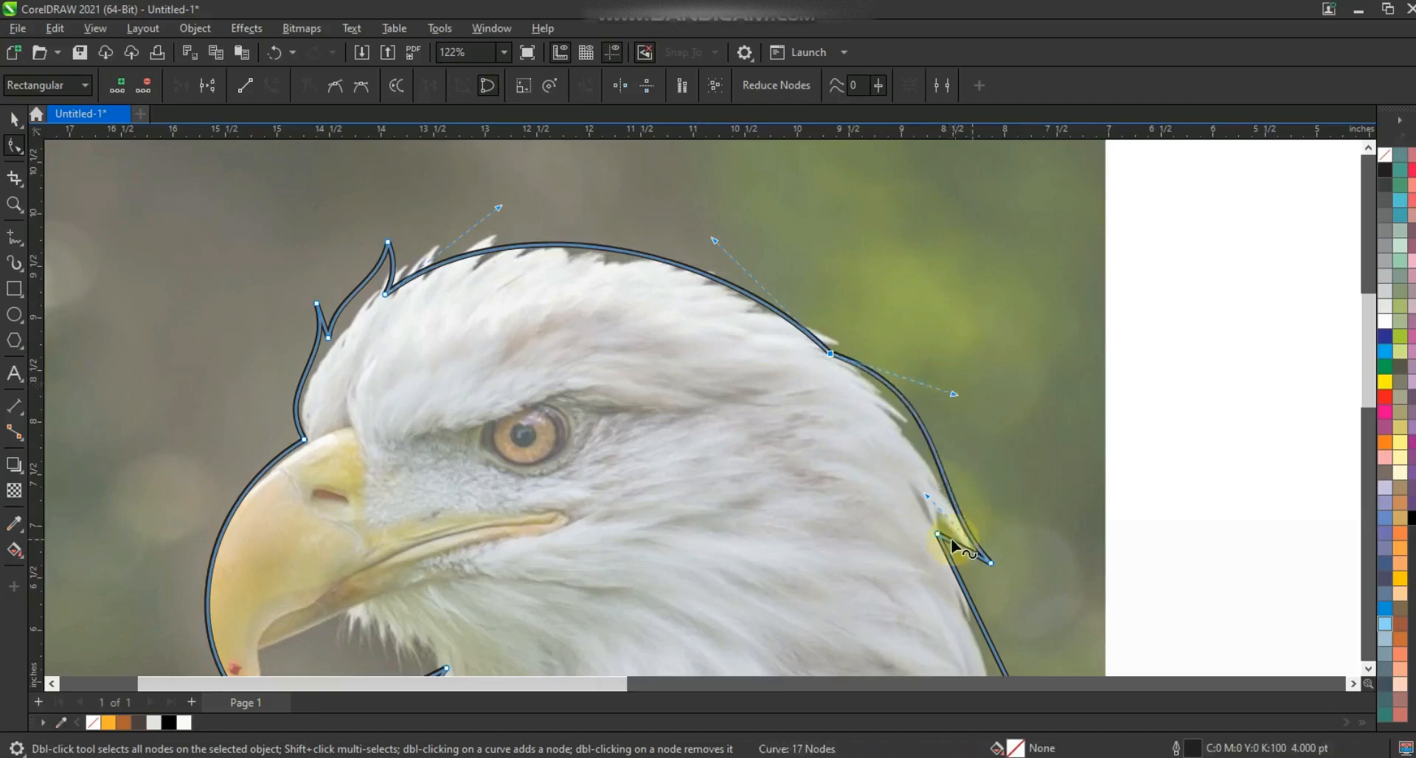
# - Raise the crown curve slightly so that it clears the head feathers
pyautogui.press('F3')
pyautogui.click(14, 204)
pyautogui.click(788, 410)
pyautogui.press('F10')
pyautogui.doubleClick(693, 172)
pyautogui.moveTo(694, 171); pyautogui.dragTo(696, 169)
# - Curve the back-of-neck segments around the lower feather point and on to the neck base
pyautogui.moveTo(1060, 525); pyautogui.dragTo(971, 592)
pyautogui.moveTo(940, 449); pyautogui.dragTo(965, 438)
pyautogui.moveTo(994, 563); pyautogui.dragTo(1003, 560)
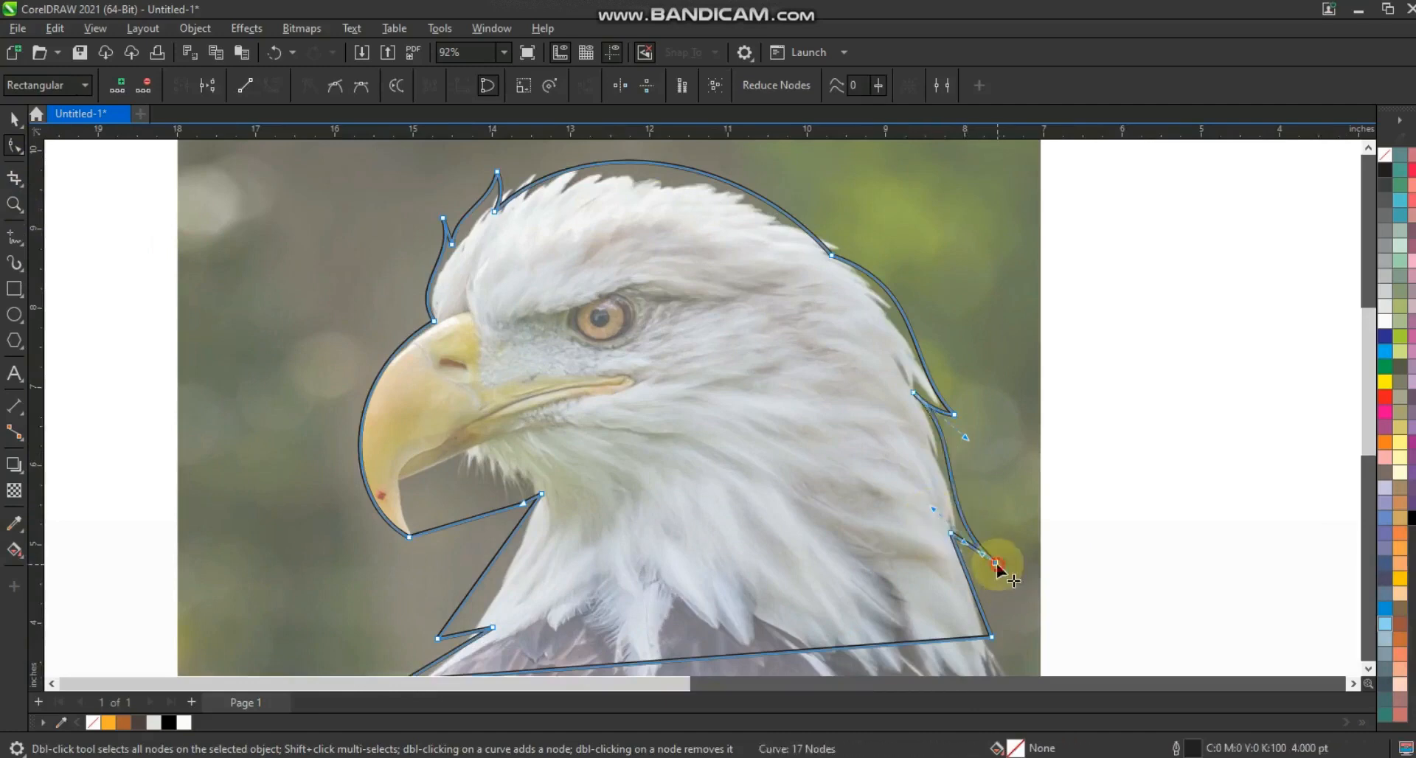
pyautogui.click(942, 505)
pyautogui.click(971, 440)
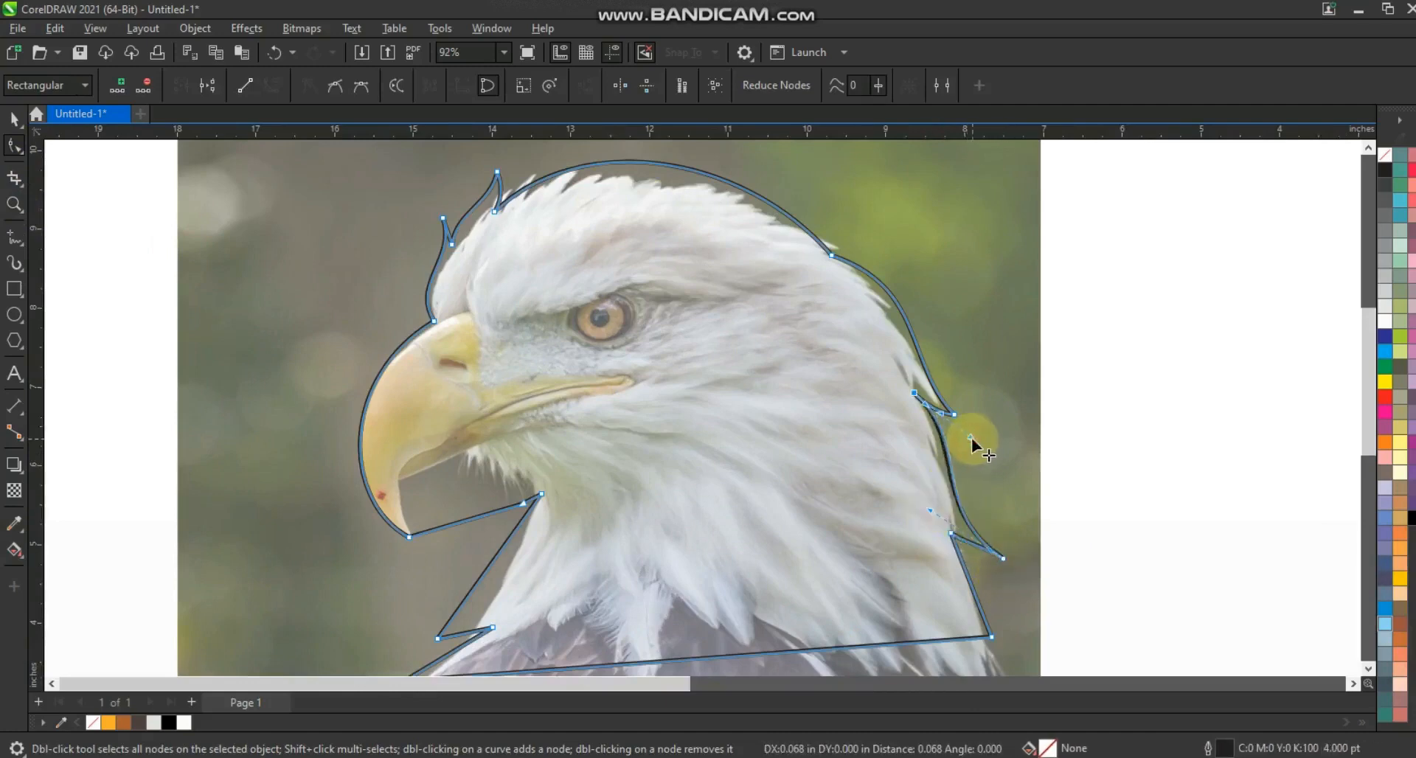
pyautogui.moveTo(981, 546); pyautogui.dragTo(984, 591)
pyautogui.click(747, 582)
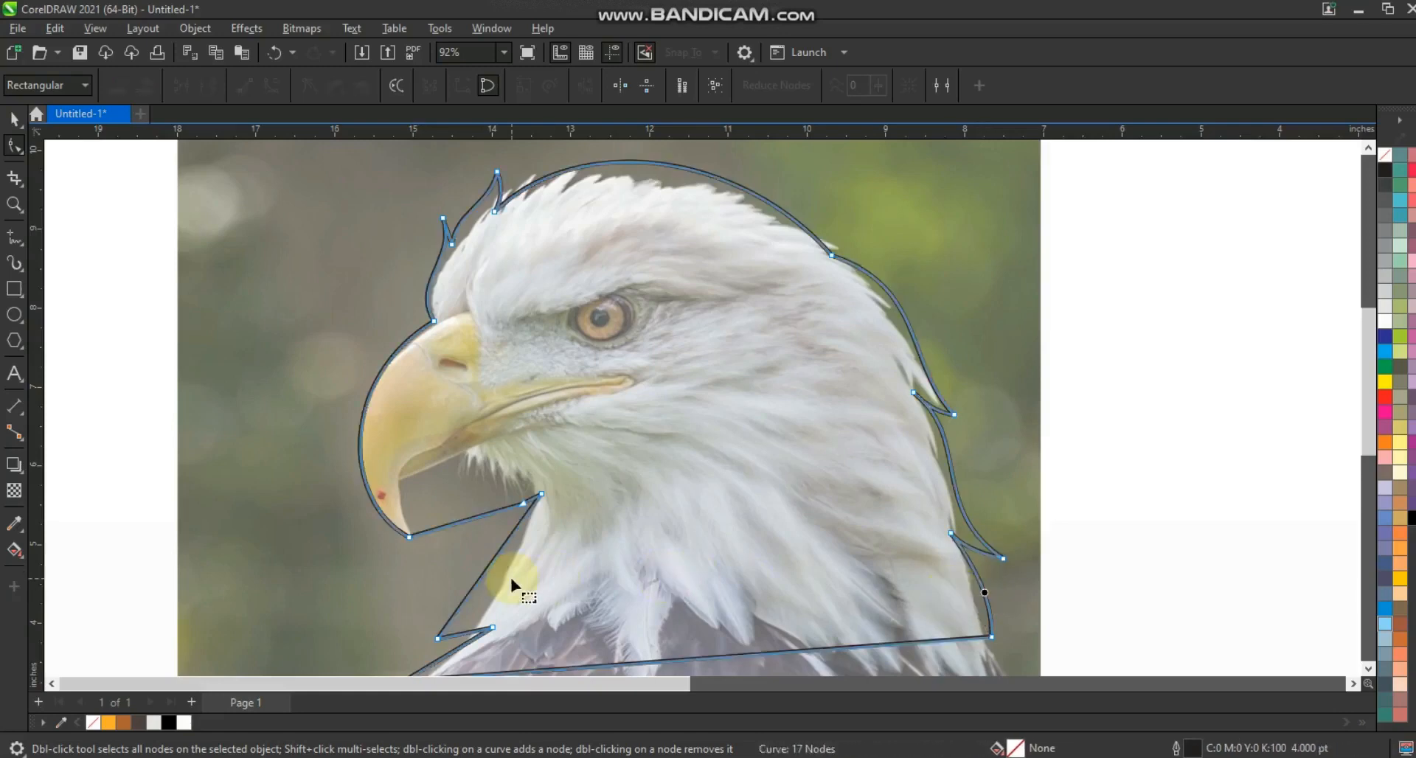
# - Curve the front-of-neck and lower tuft segments along the throat, and arch the segment beneath the beak
pyautogui.moveTo(491, 566); pyautogui.dragTo(512, 574)
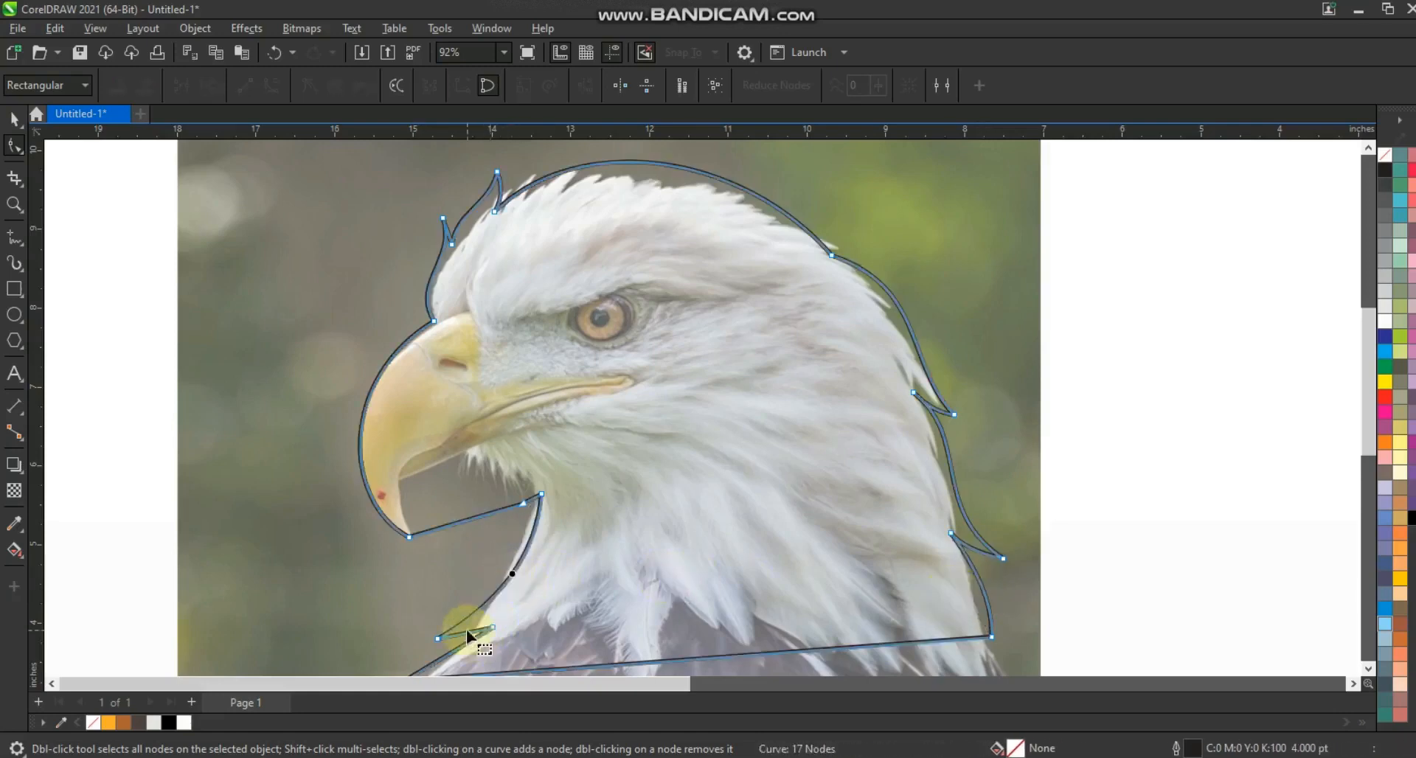
pyautogui.moveTo(457, 644); pyautogui.dragTo(458, 654)
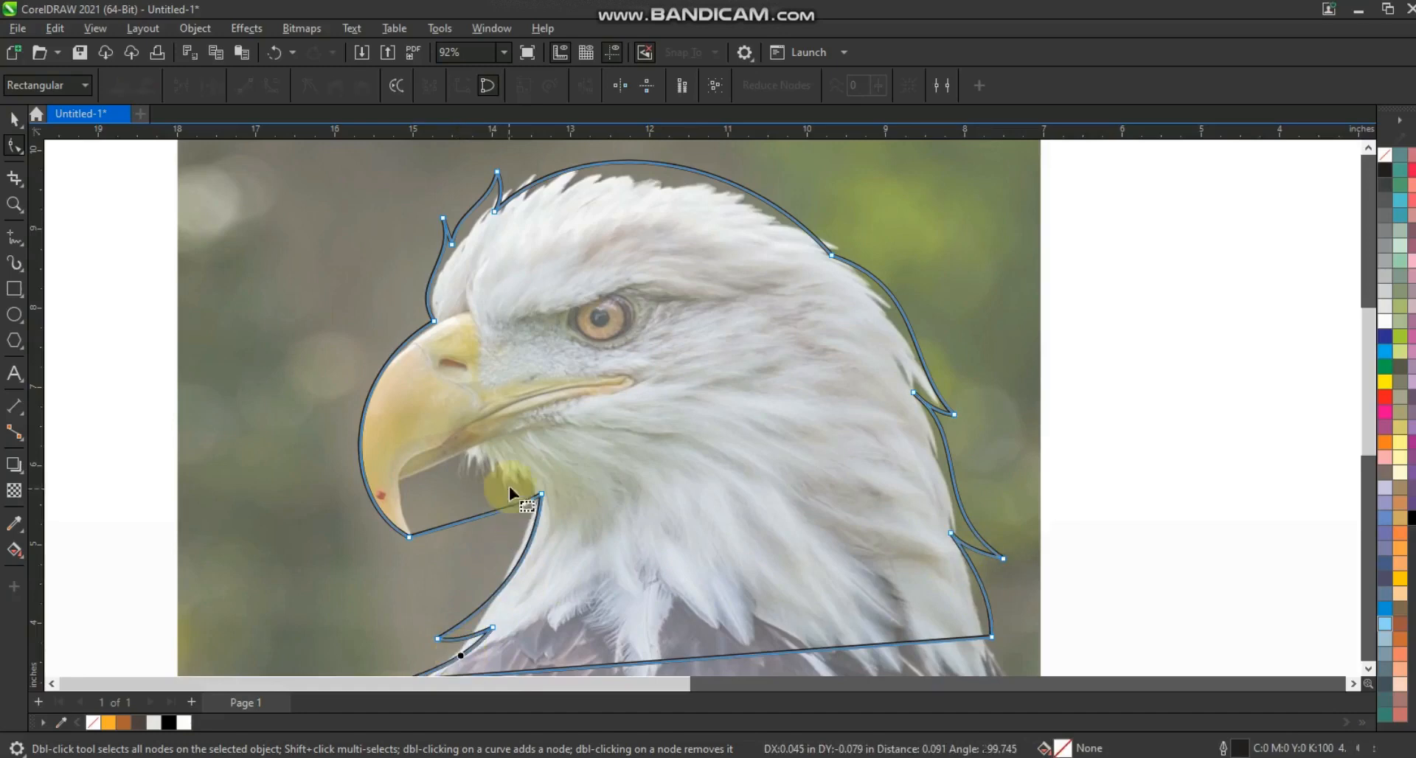
pyautogui.click(515, 504)
pyautogui.moveTo(526, 514); pyautogui.dragTo(422, 484)
pyautogui.moveTo(371, 445); pyautogui.dragTo(366, 445)
pyautogui.moveTo(510, 437); pyautogui.dragTo(515, 433)
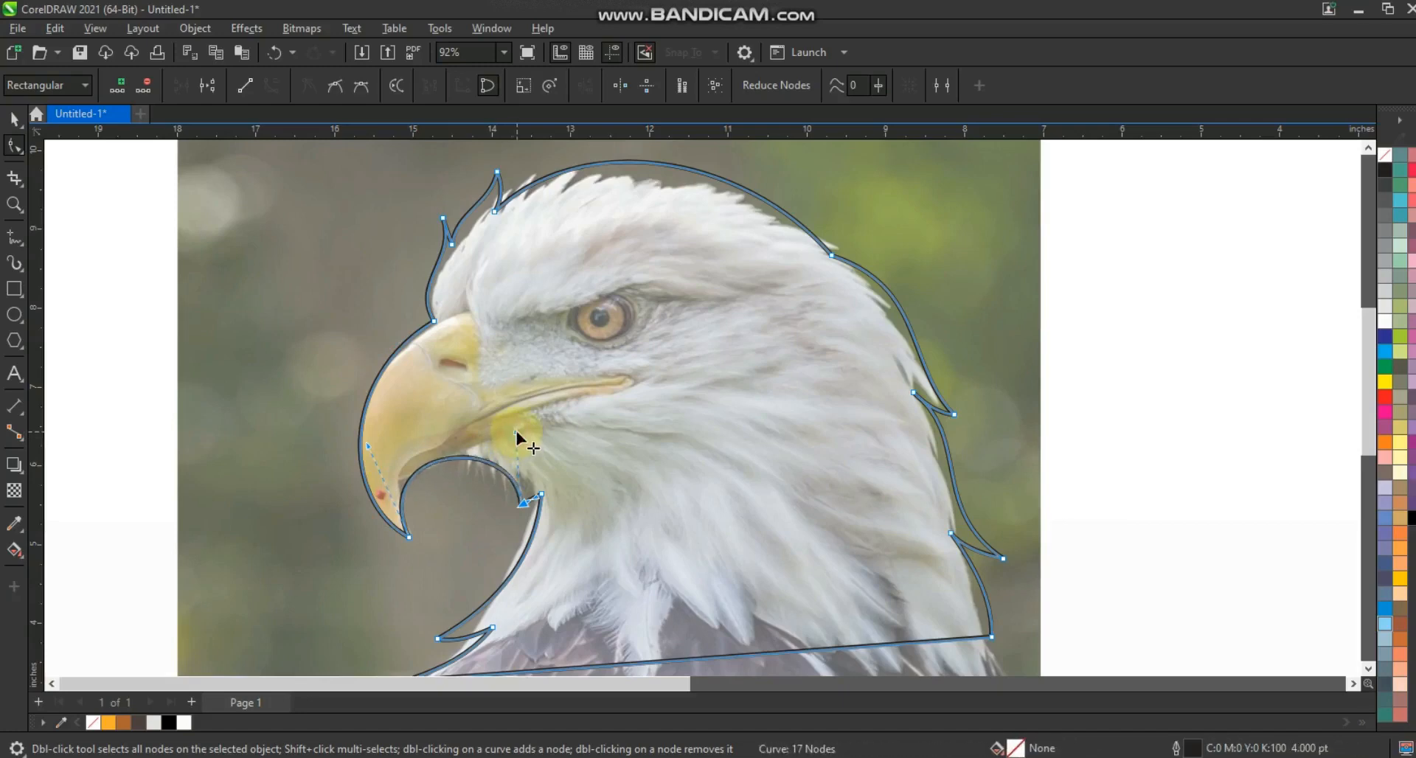
# - Refine the arch beneath the beak and move the throat's feather tip slightly up and inward
pyautogui.click(15, 205)
pyautogui.moveTo(320, 403); pyautogui.dragTo(754, 554)
pyautogui.click(15, 145)
pyautogui.click(655, 486)
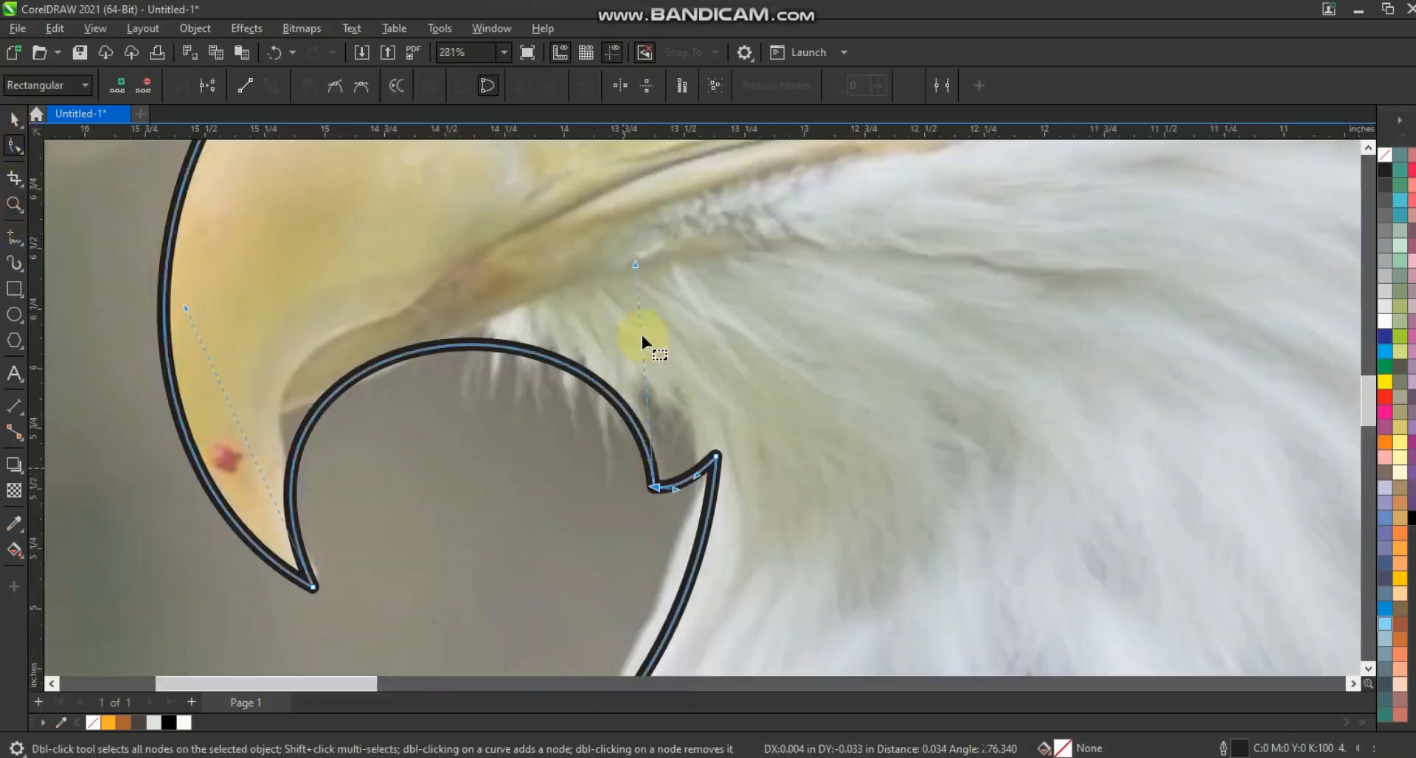
pyautogui.moveTo(652, 262); pyautogui.dragTo(669, 264)
pyautogui.moveTo(473, 343); pyautogui.dragTo(480, 334)
pyautogui.moveTo(715, 457); pyautogui.dragTo(705, 432)
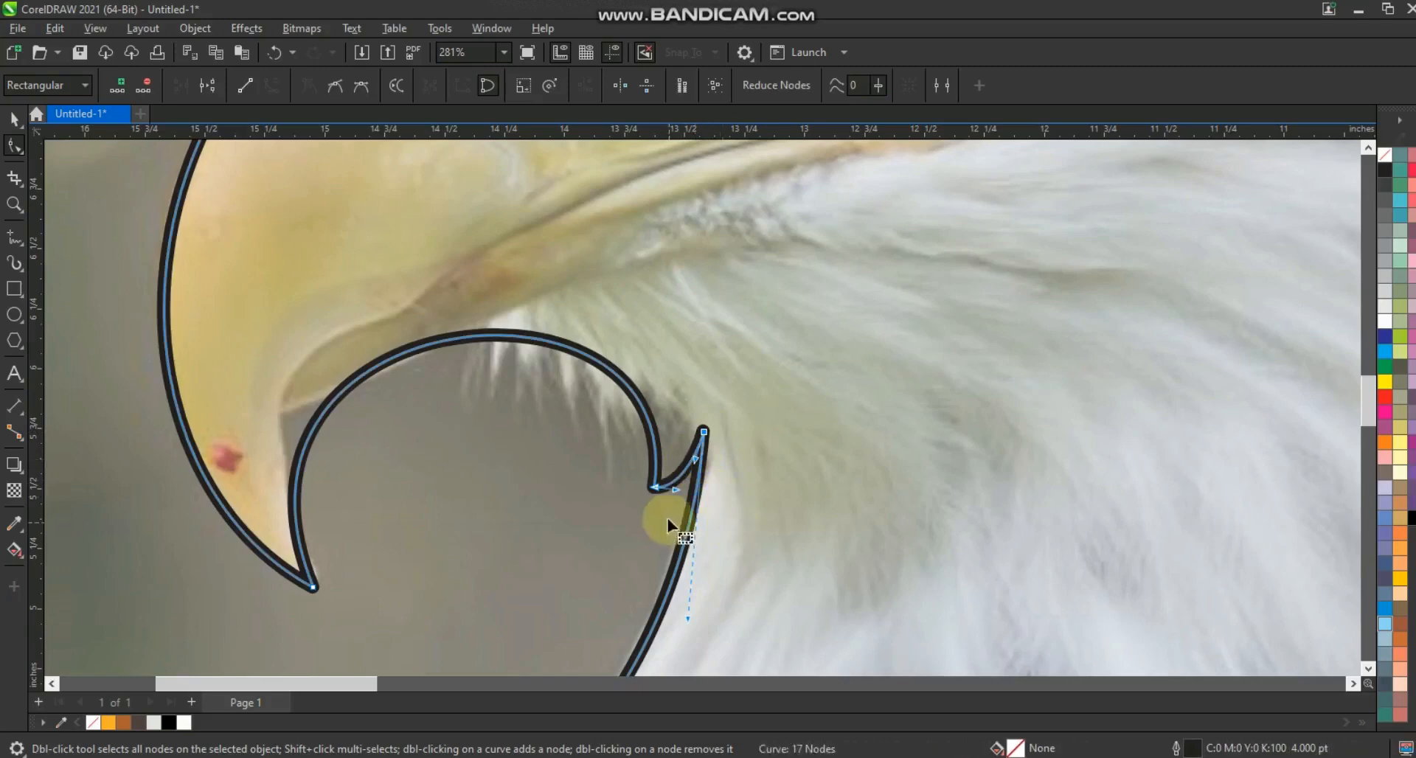
# - Leave node editing and deselect the finished head outline
pyautogui.press('F3')
pyautogui.press('F3')
pyautogui.press('F3')
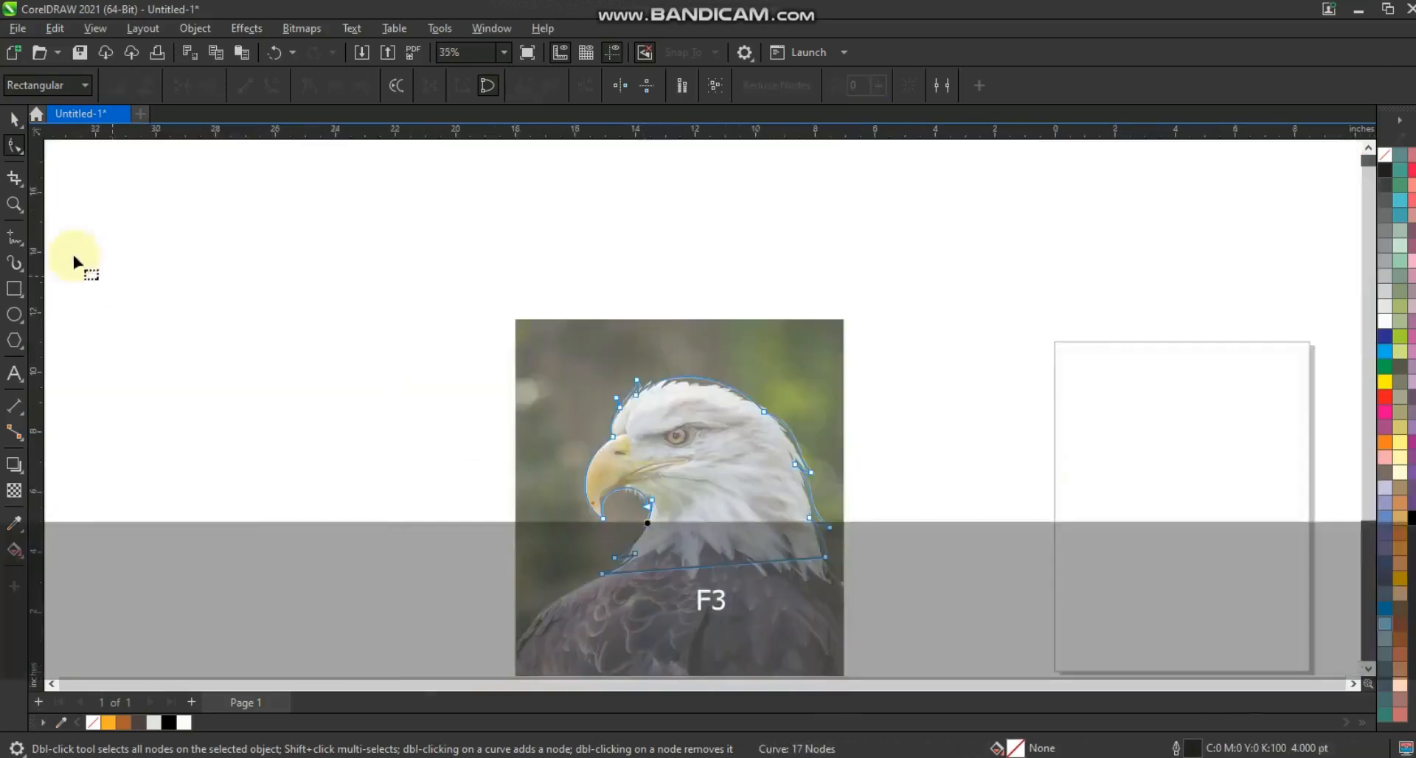
pyautogui.moveTo(494, 295); pyautogui.dragTo(989, 585)
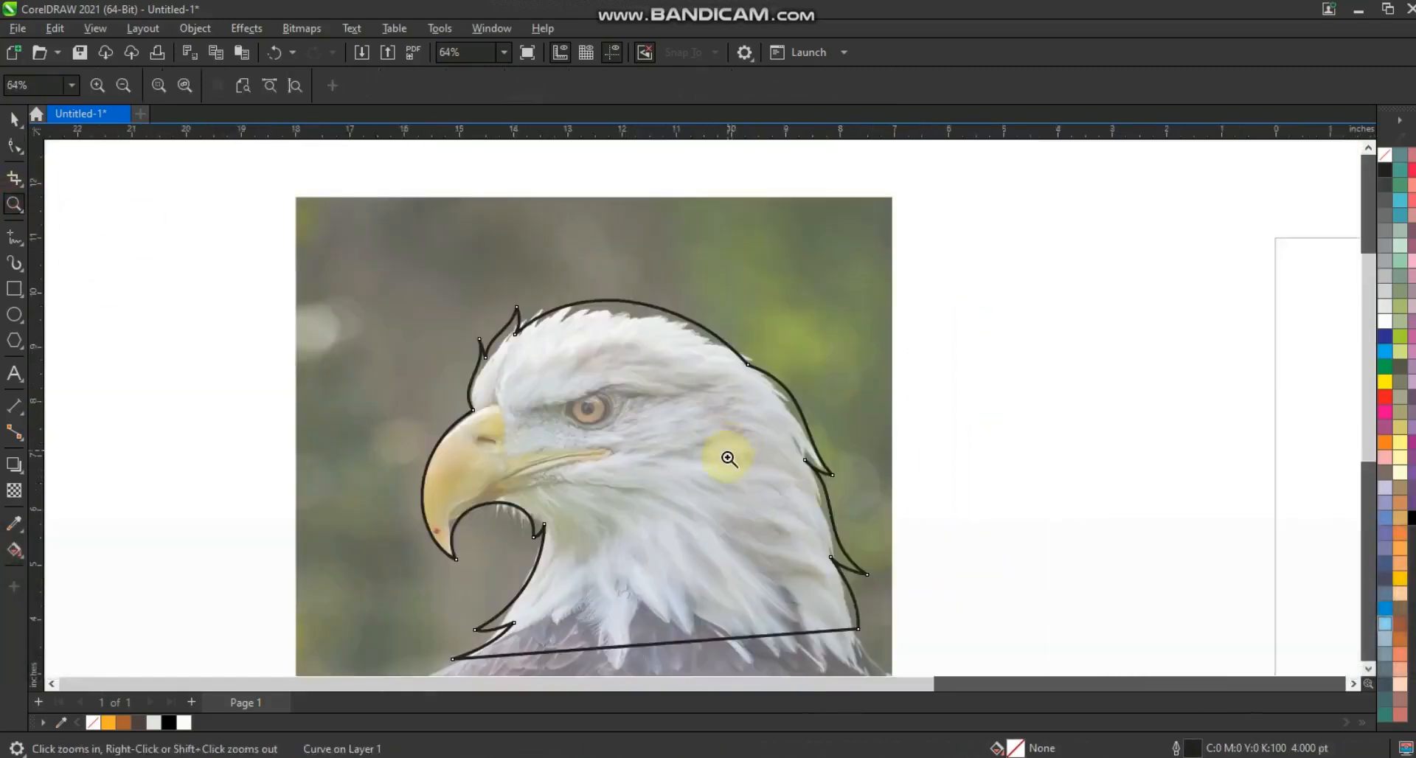
pyautogui.click(14, 124)
pyautogui.click(966, 388)
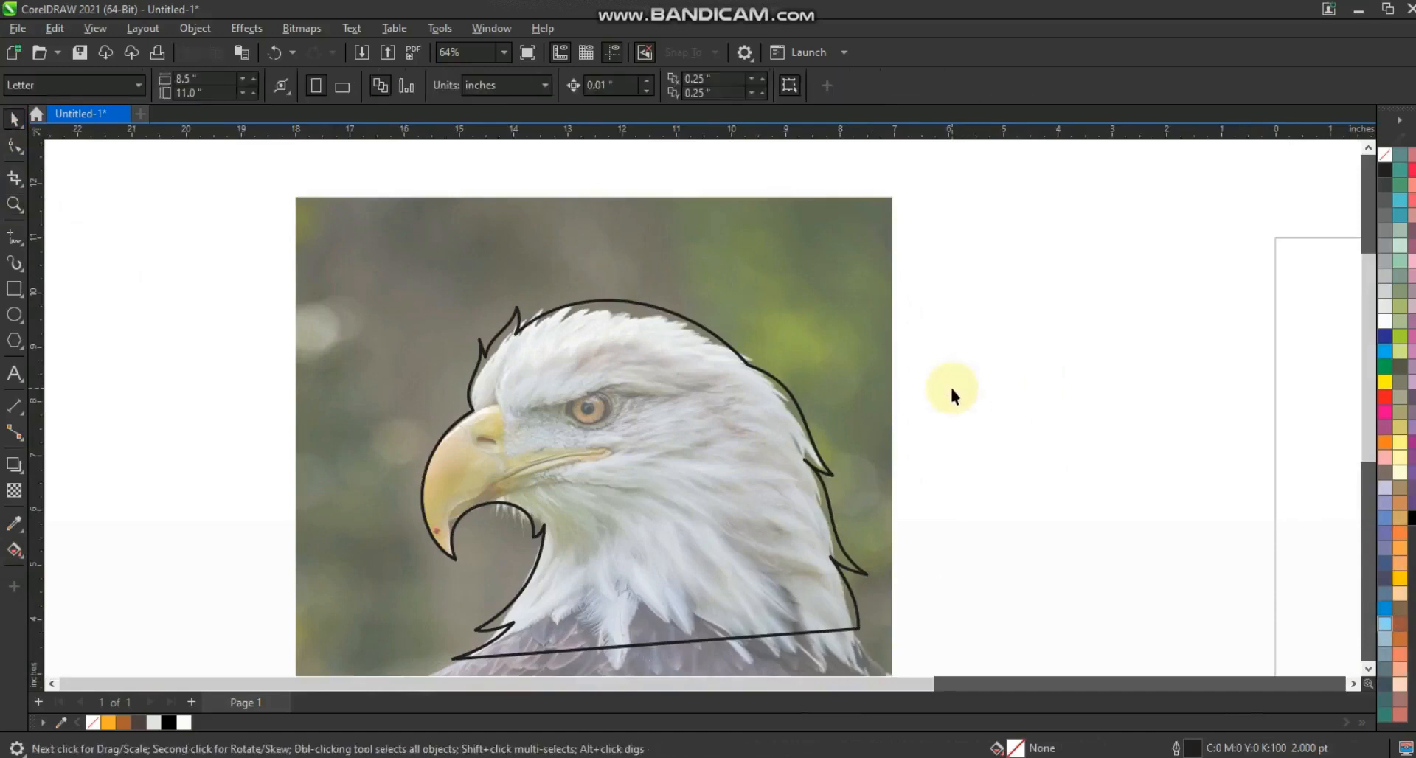
# - Draw a straight inner line from just above the beak across the brow to the back of the head, with a short notch
pyautogui.click(14, 205)
pyautogui.moveTo(374, 236)
pyautogui.mouseDown()
pyautogui.moveTo(616, 426)
pyautogui.moveTo(907, 575)
pyautogui.moveTo(917, 562)
pyautogui.mouseUp()
pyautogui.click(14, 236)
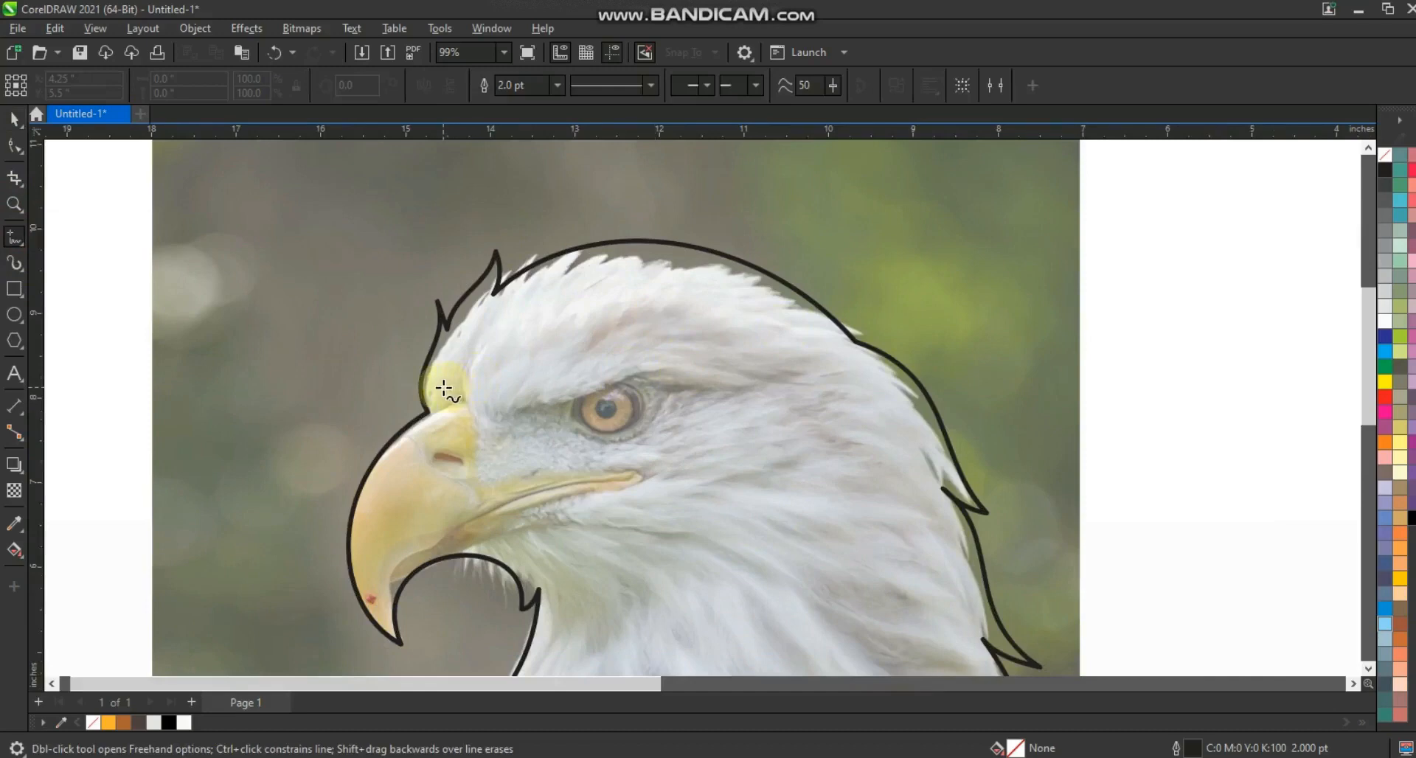
pyautogui.click(856, 364)
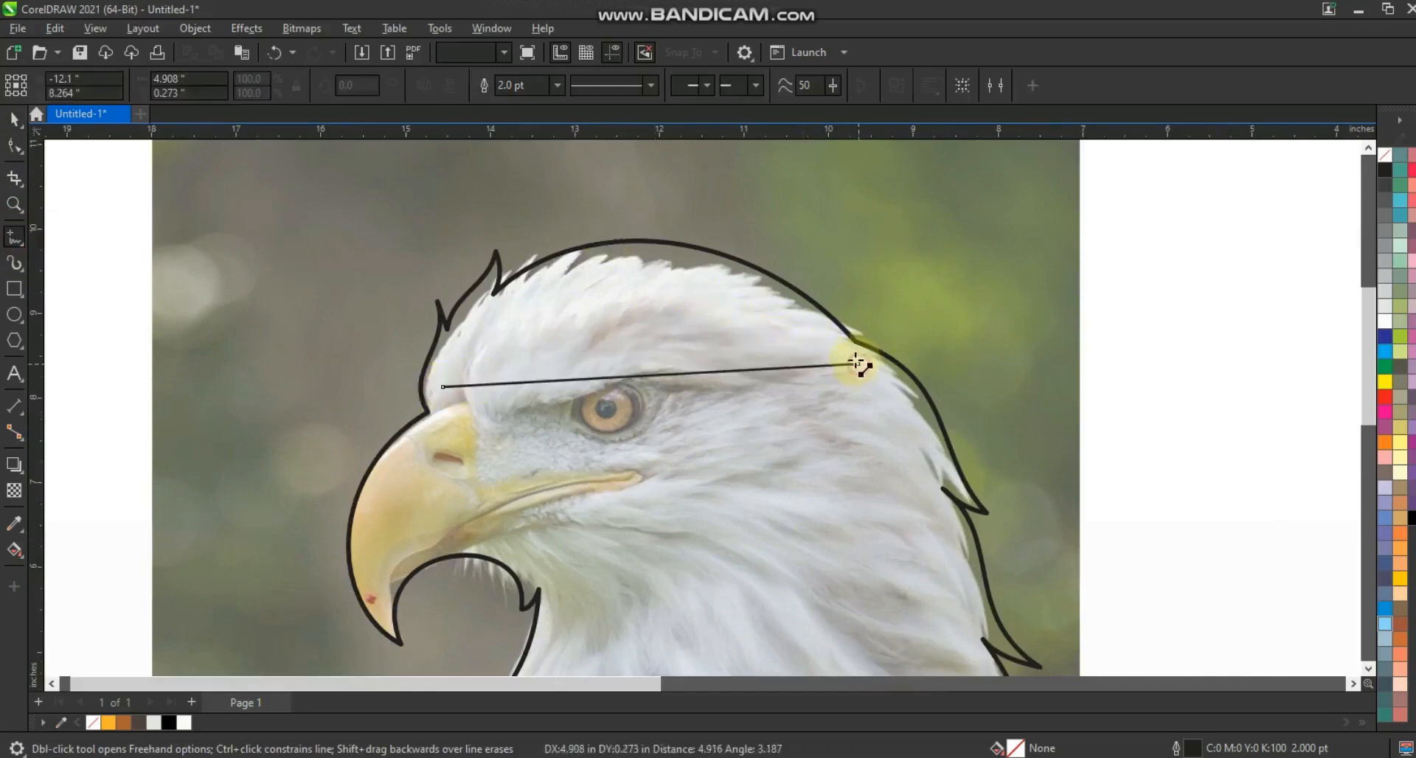
pyautogui.click(853, 354)
# - Extend the inner line down the back of the neck with a short notch at each of the two outer feather tips
pyautogui.click(947, 474)
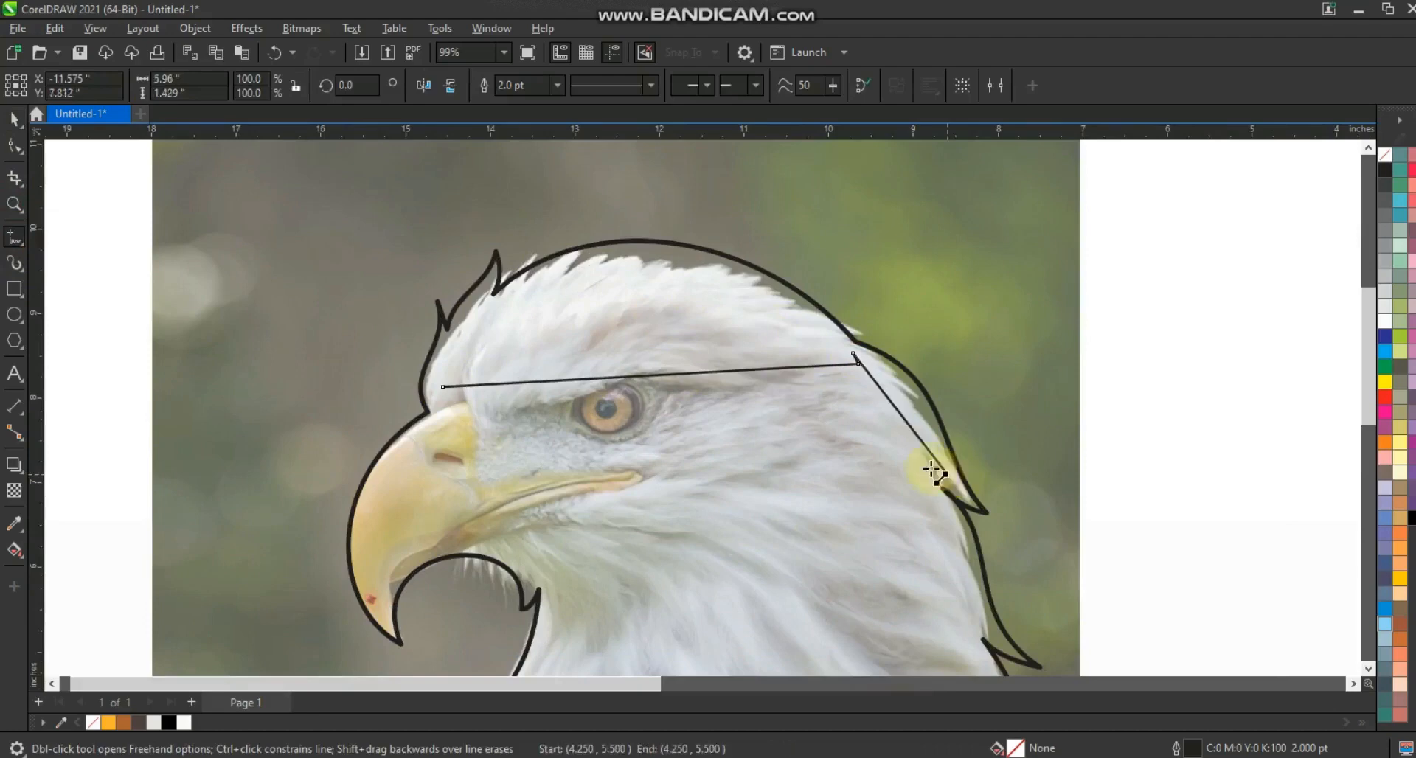
pyautogui.doubleClick(917, 462)
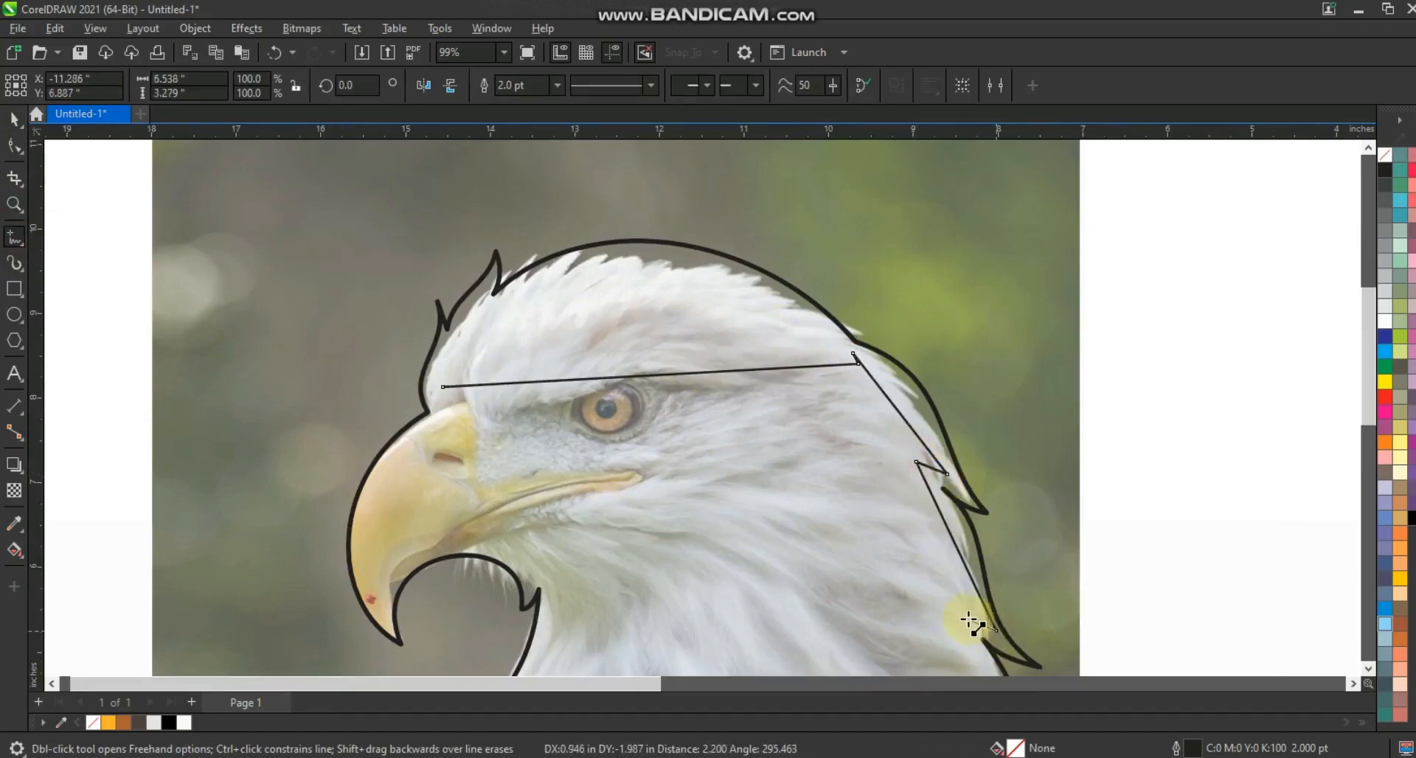
pyautogui.click(967, 618)
# - Undo the last short segment at the line's end beside the lower neck feather
pyautogui.click(1370, 670)
pyautogui.click(1369, 670)
pyautogui.click(1369, 670)
pyautogui.click(1369, 670)
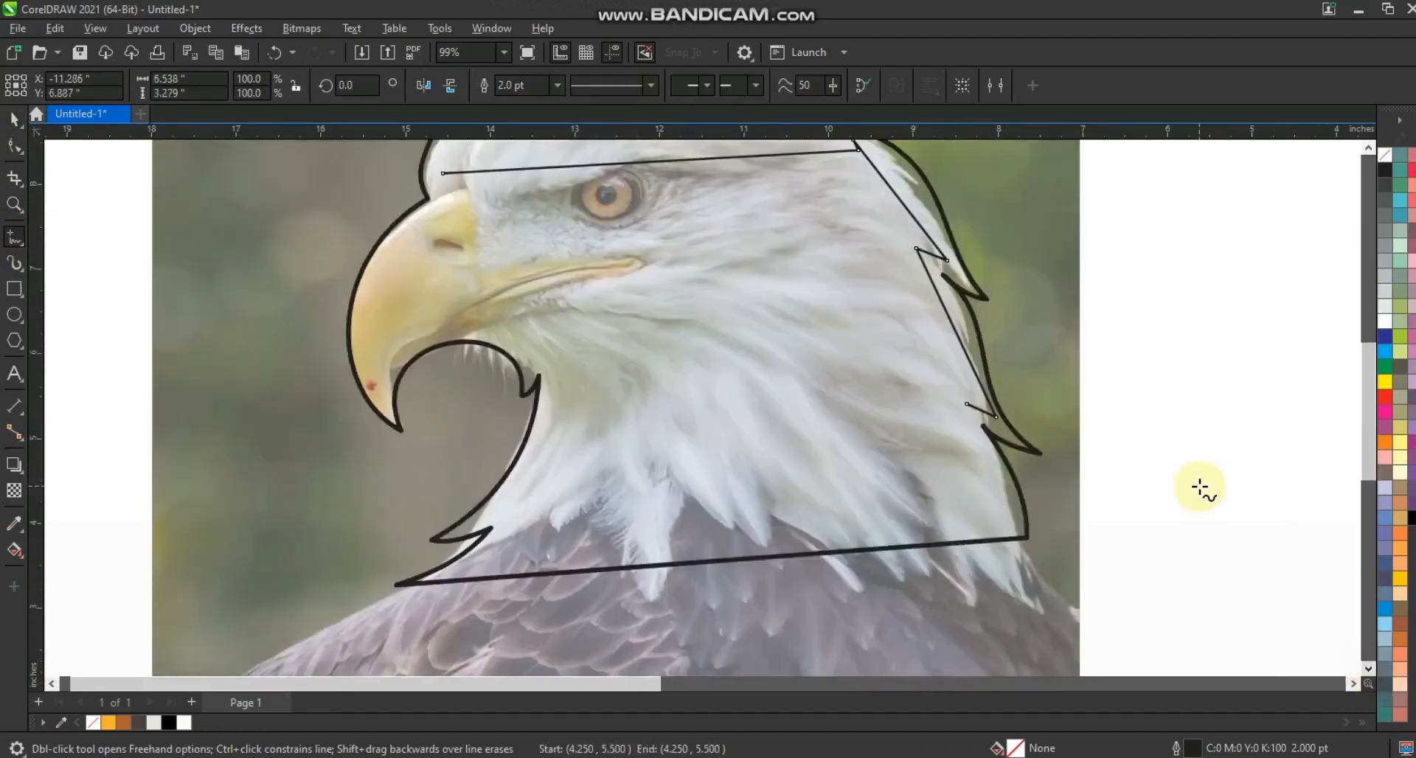
pyautogui.press('space')
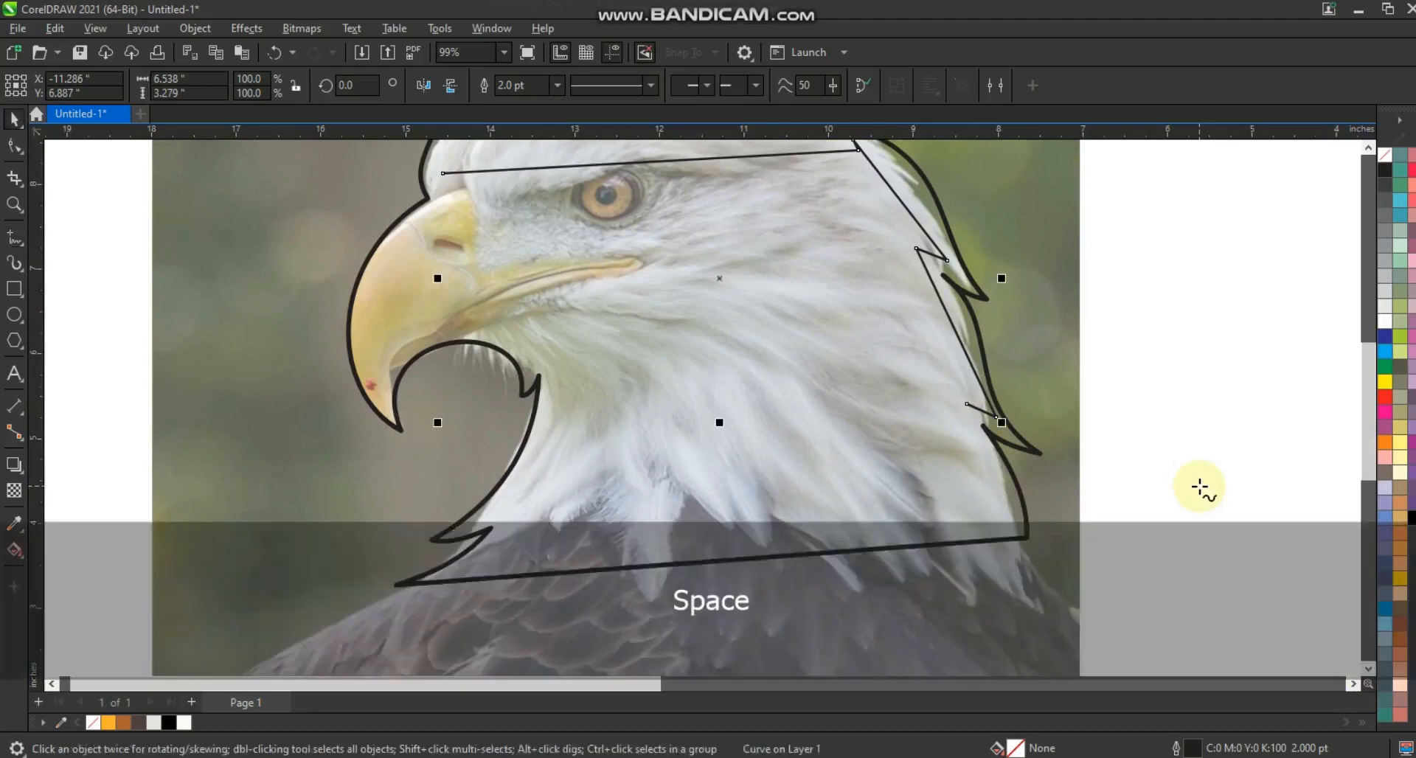
pyautogui.hotkey('ctrl', 'z')
pyautogui.hotkey('ctrl', 'shift', 'z')
pyautogui.press('space')
pyautogui.press('space')
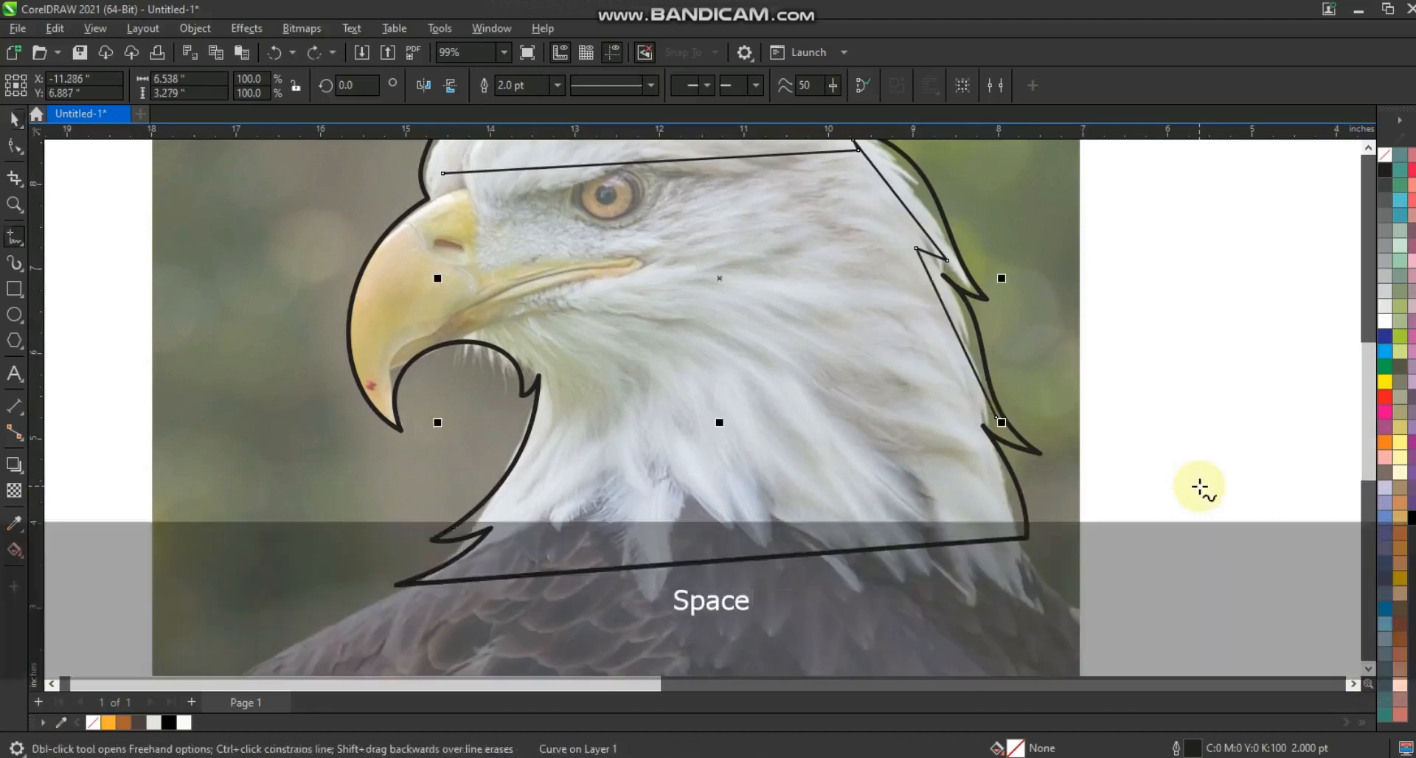
pyautogui.press('space')
pyautogui.press('space')
# - Continue the line from the lower neck feather across to the throat, zigzagging through feather tips up toward the cheek
pyautogui.click(999, 419)
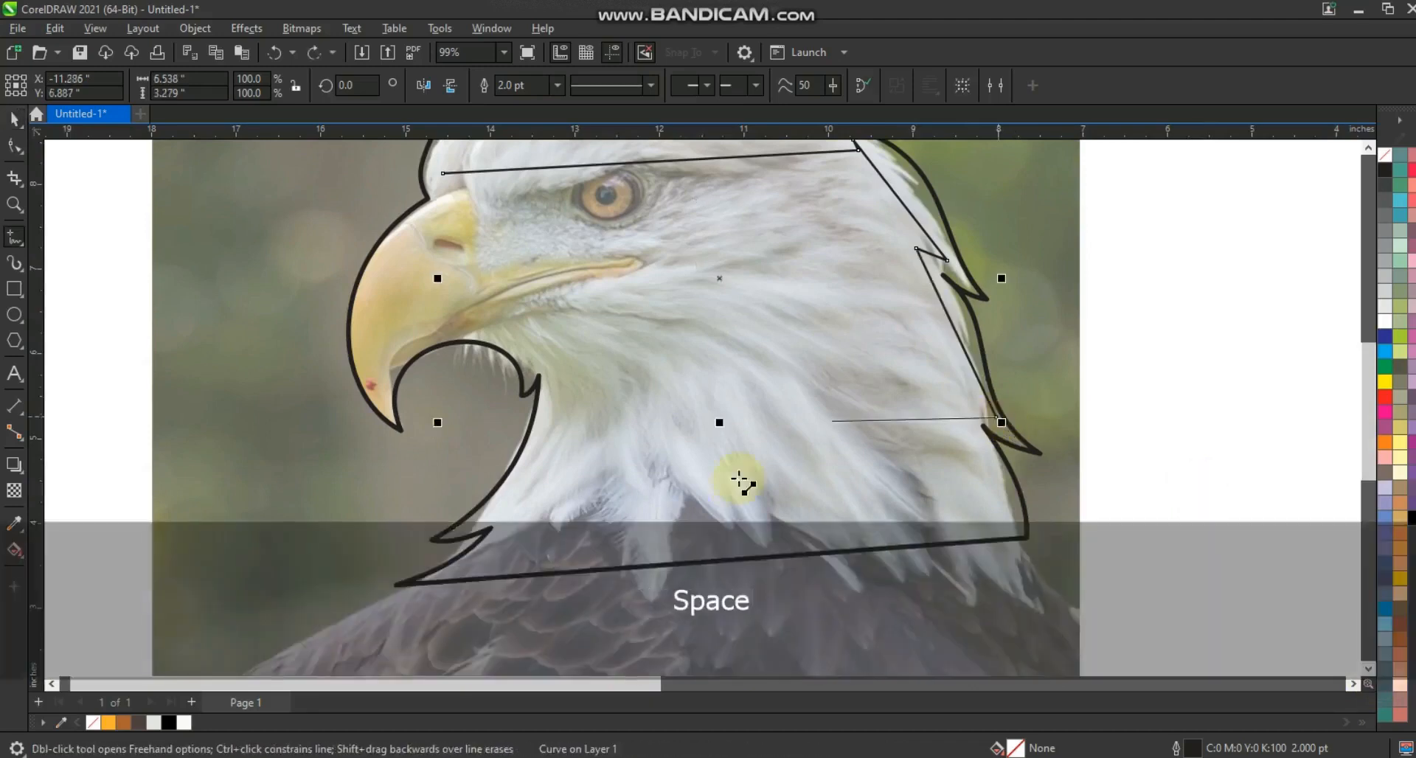
pyautogui.click(745, 529)
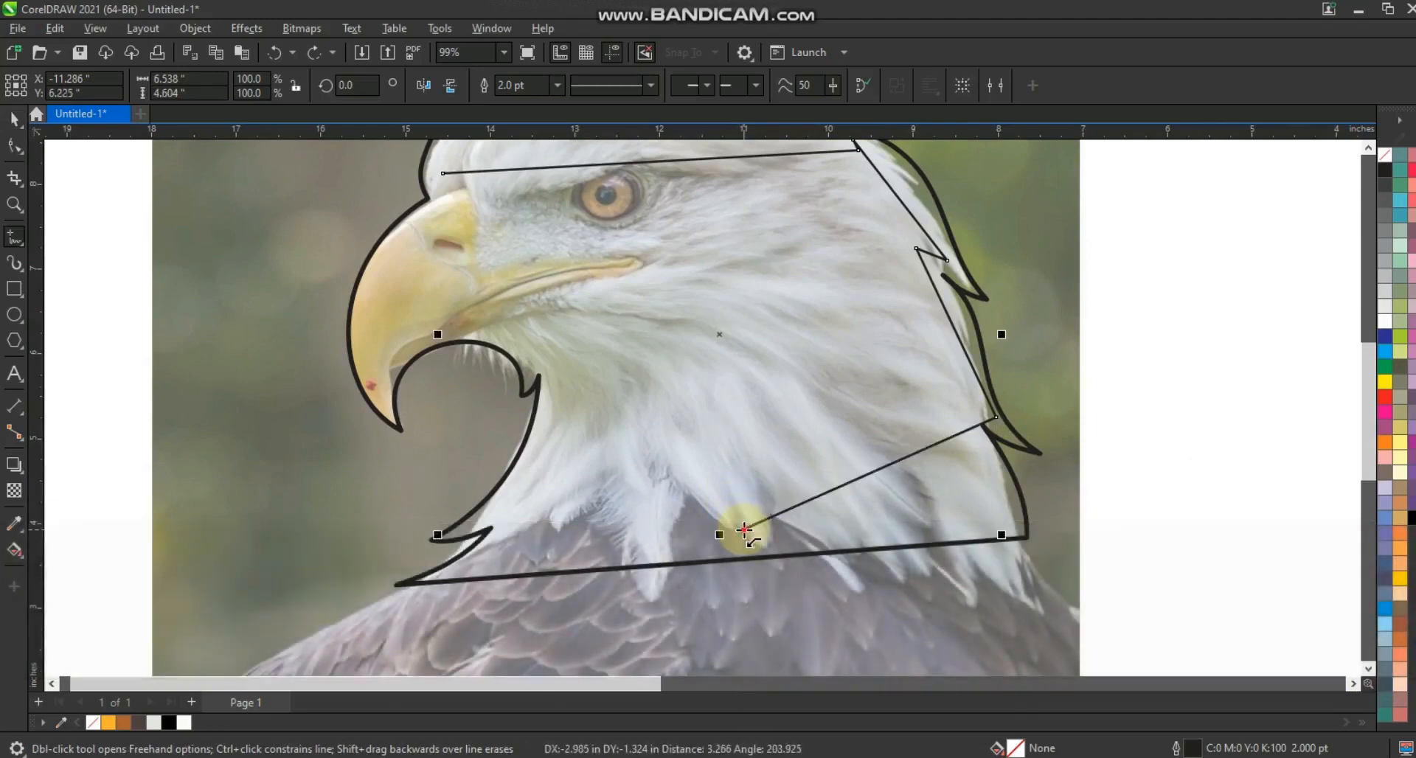
pyautogui.click(692, 476)
pyautogui.click(647, 540)
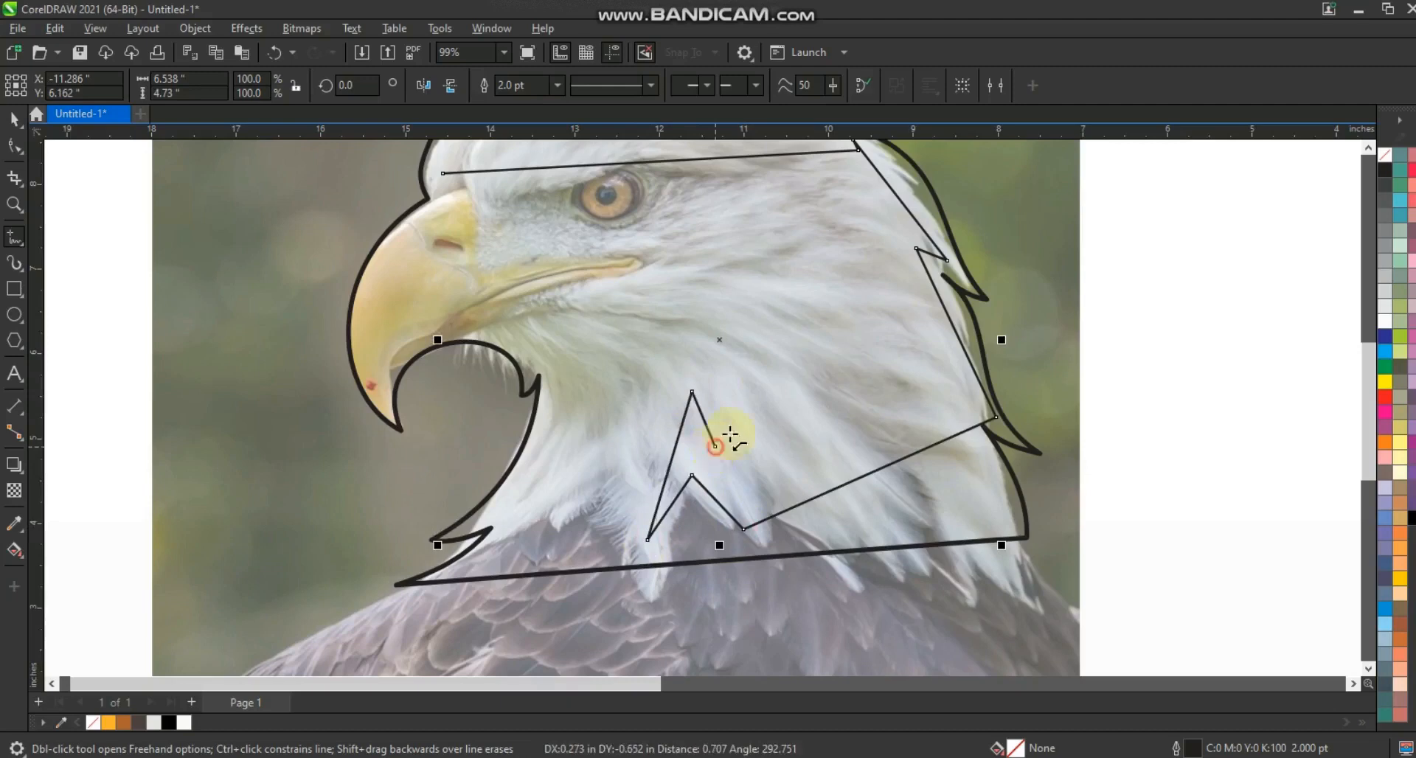
pyautogui.click(773, 368)
pyautogui.click(804, 343)
pyautogui.click(837, 382)
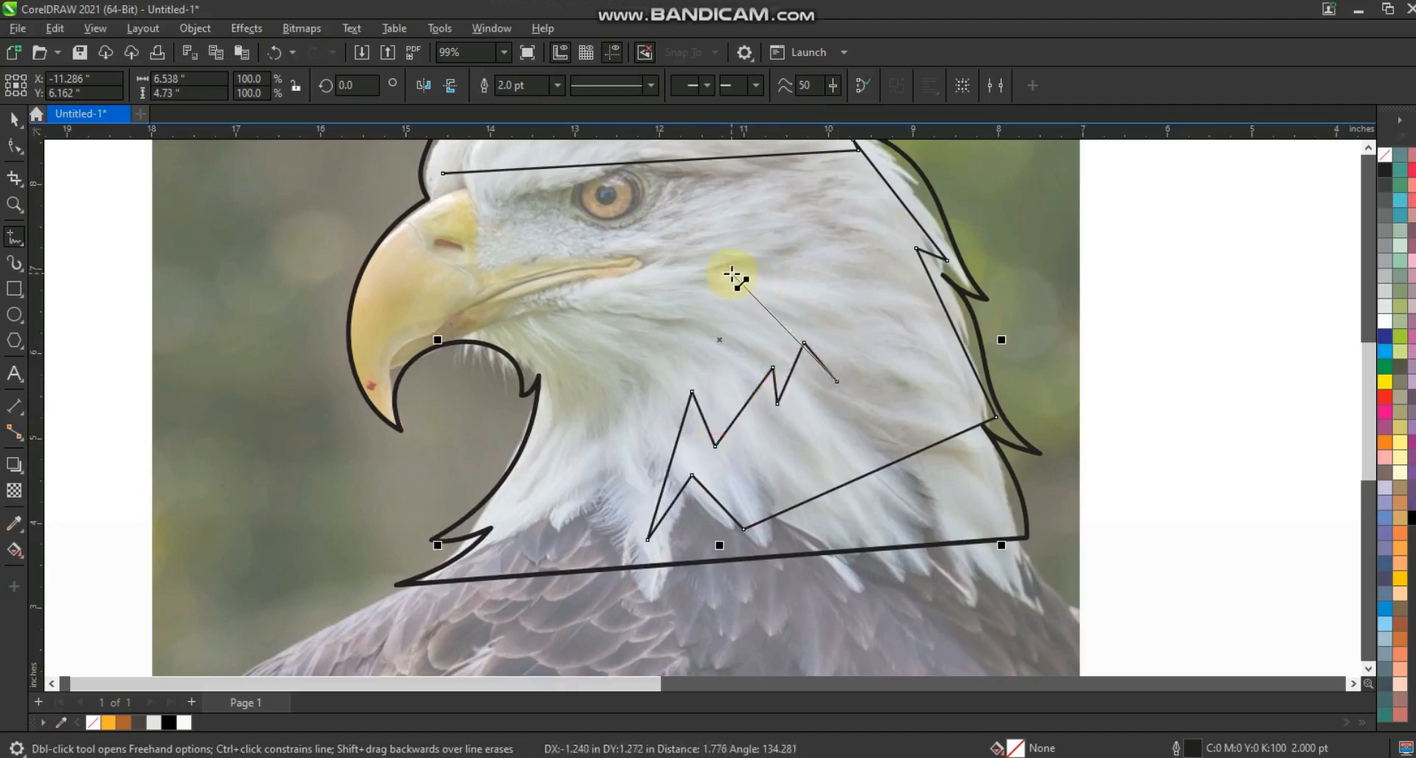
# - Draw pointed zigzag segments up the cheek to the area just behind the eye
pyautogui.click(834, 272)
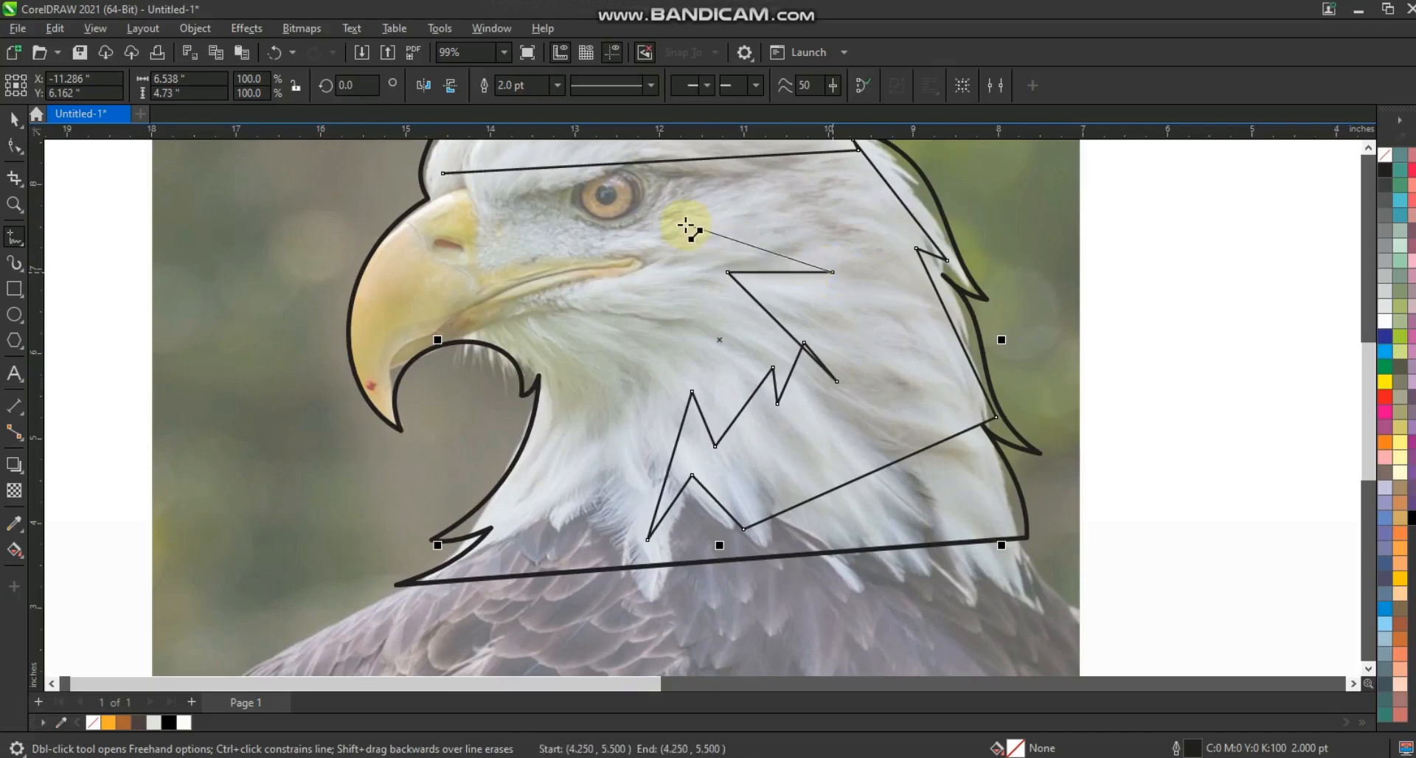
pyautogui.click(659, 219)
pyautogui.click(707, 201)
pyautogui.click(654, 202)
# - Continue the line above the eye with zigzag brow feathers and close it at its starting point above the beak
pyautogui.click(1369, 149)
pyautogui.click(1370, 149)
pyautogui.click(1369, 149)
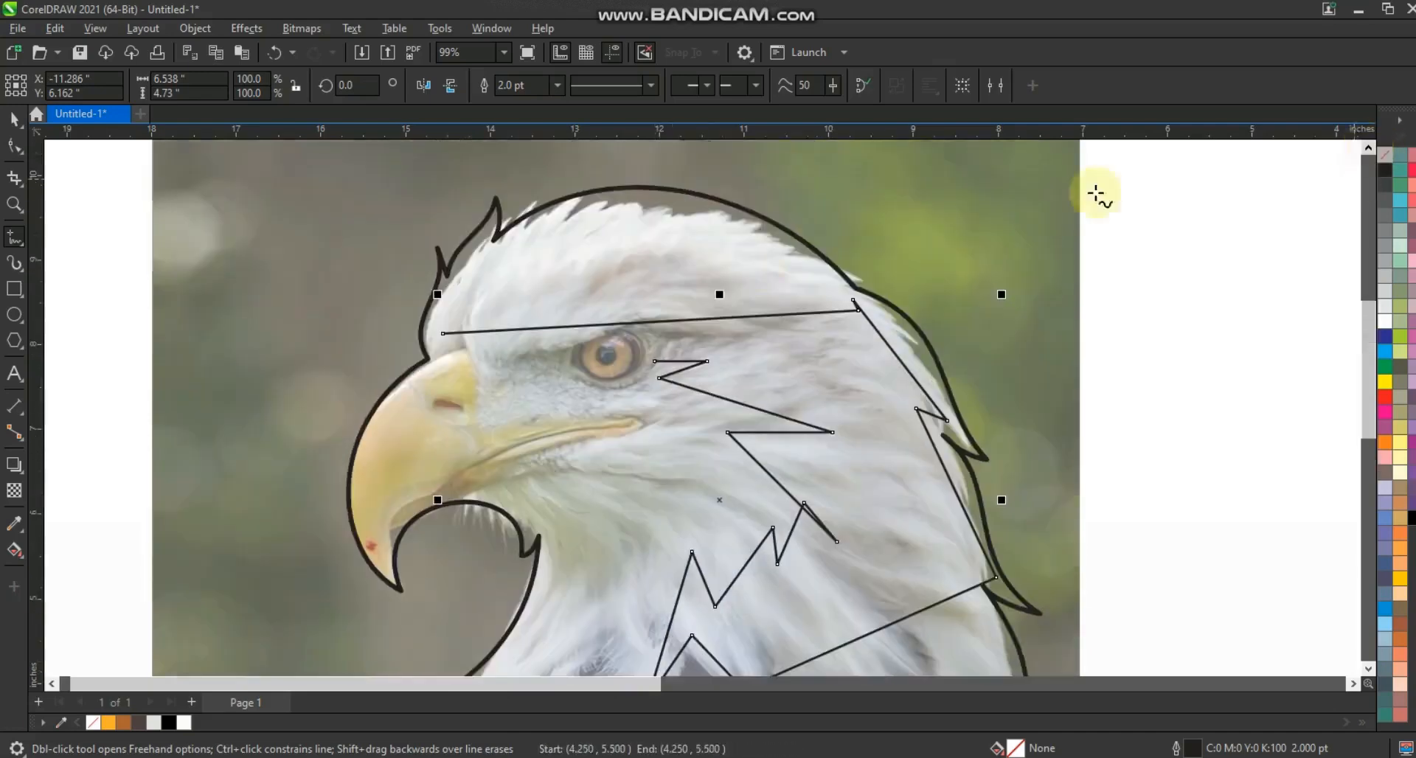
pyautogui.press('space')
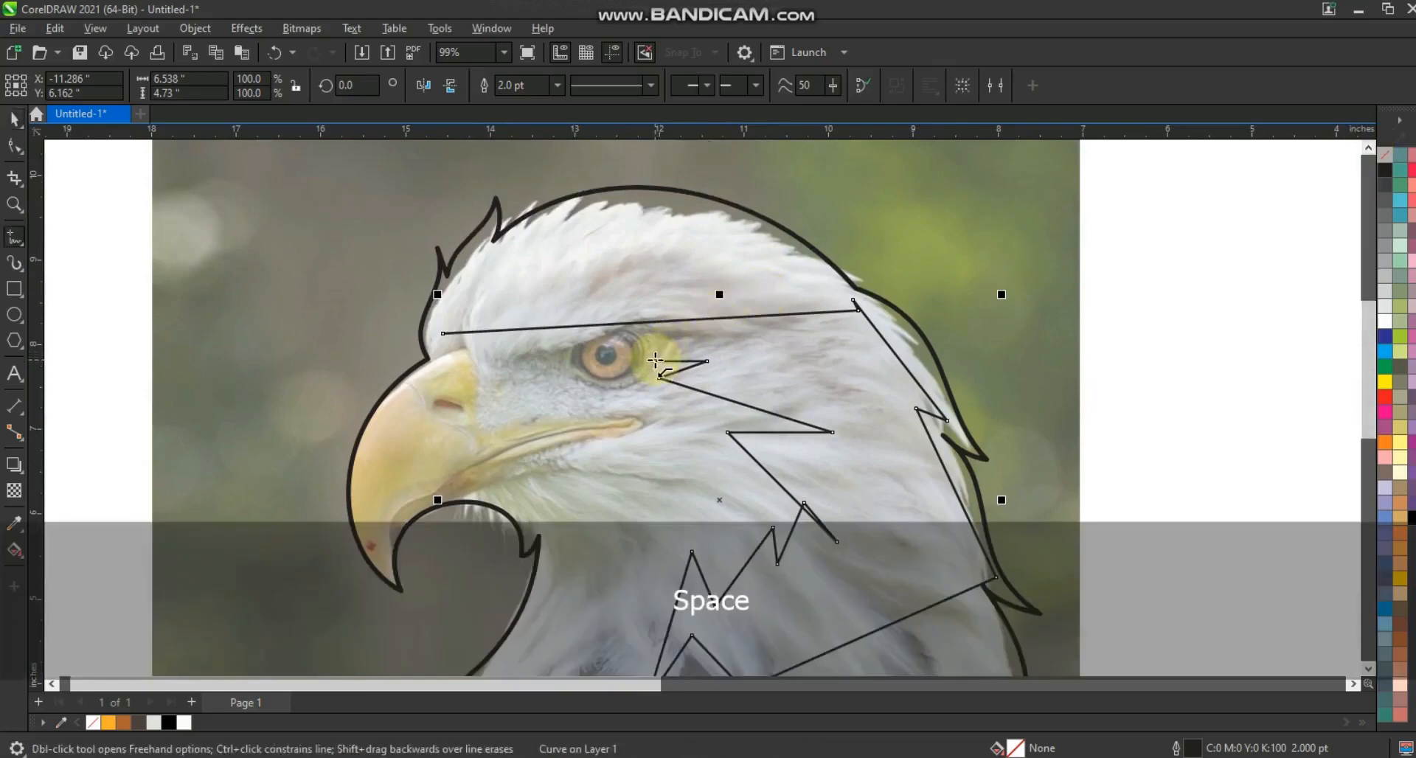
pyautogui.click(655, 360)
pyautogui.click(714, 298)
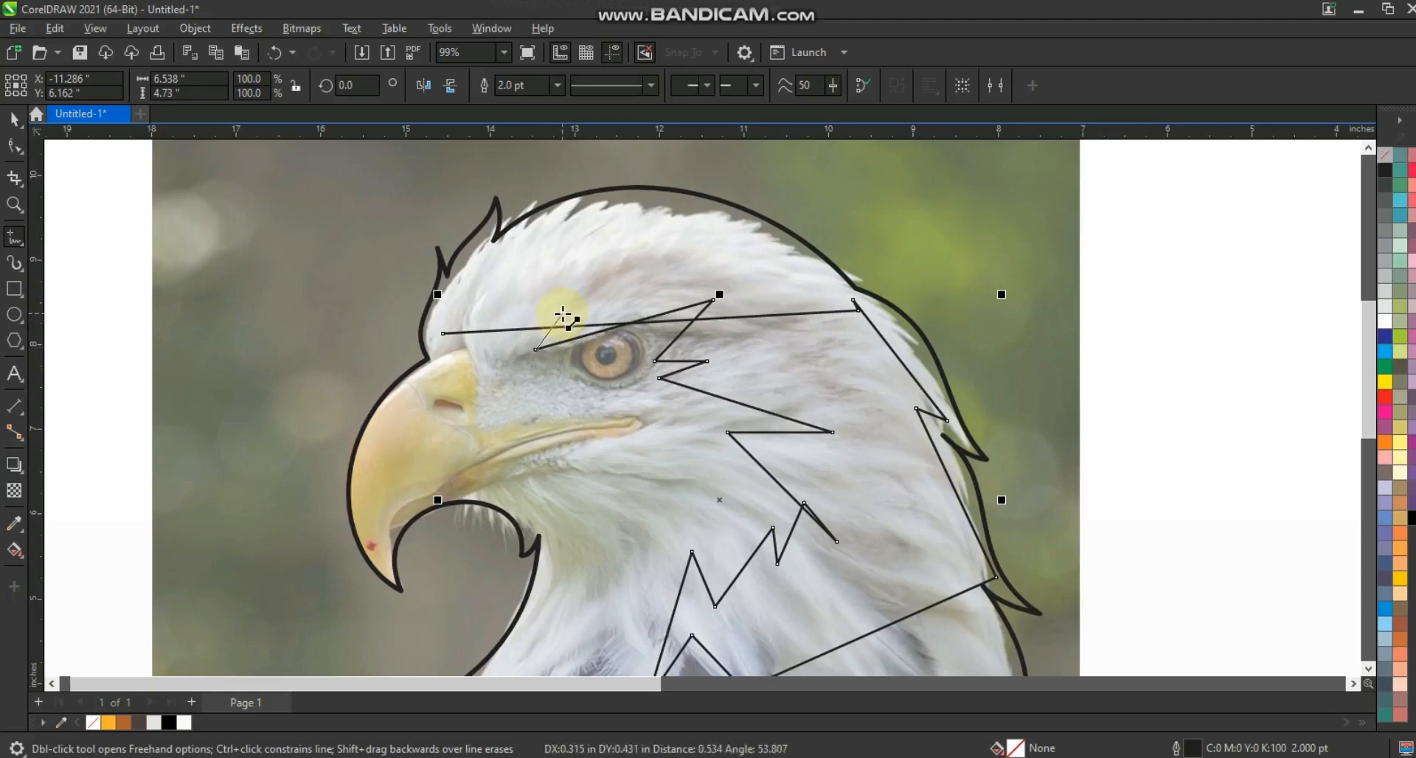
pyautogui.click(506, 318)
pyautogui.click(444, 334)
# - Select all nodes of the inner feather shape and convert its segments to curves
pyautogui.click(15, 146)
pyautogui.press('F3')
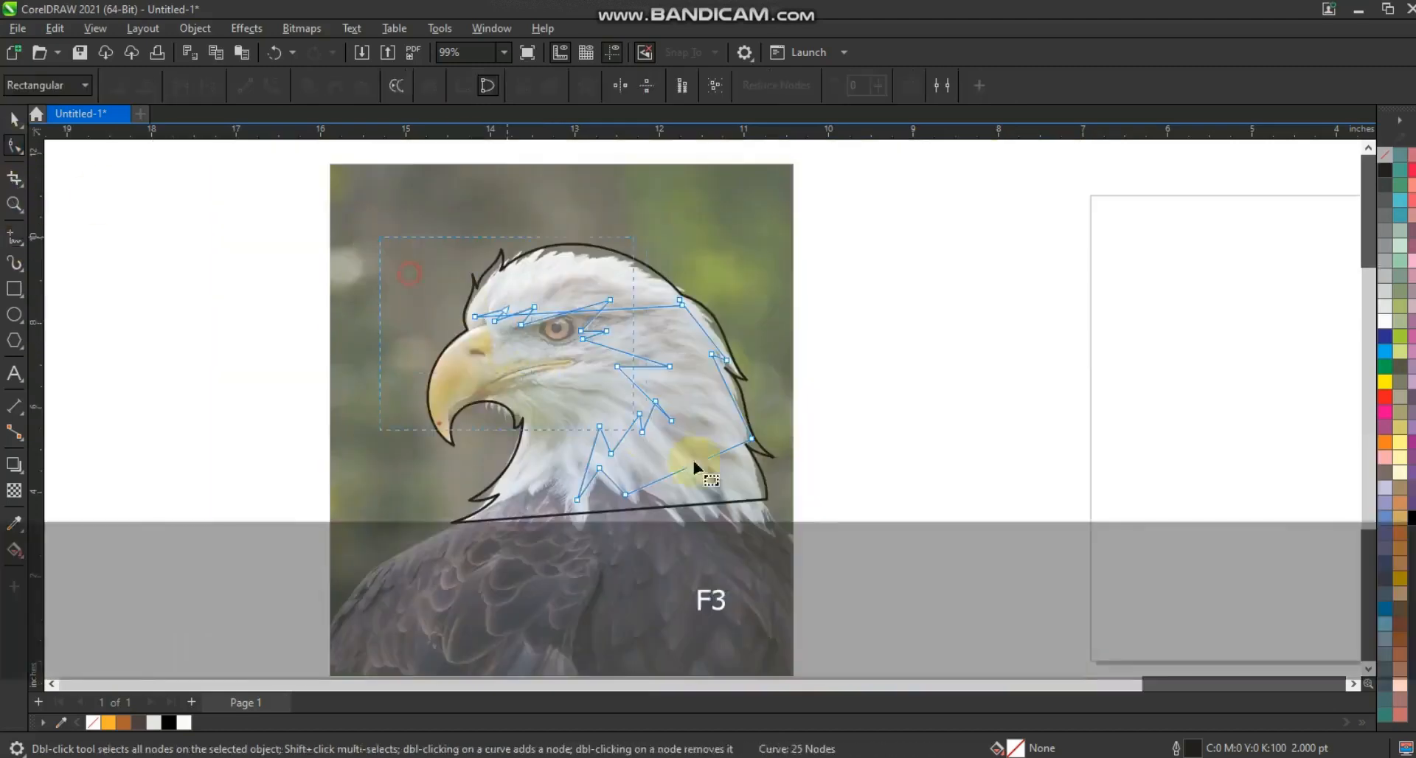
pyautogui.click(15, 205)
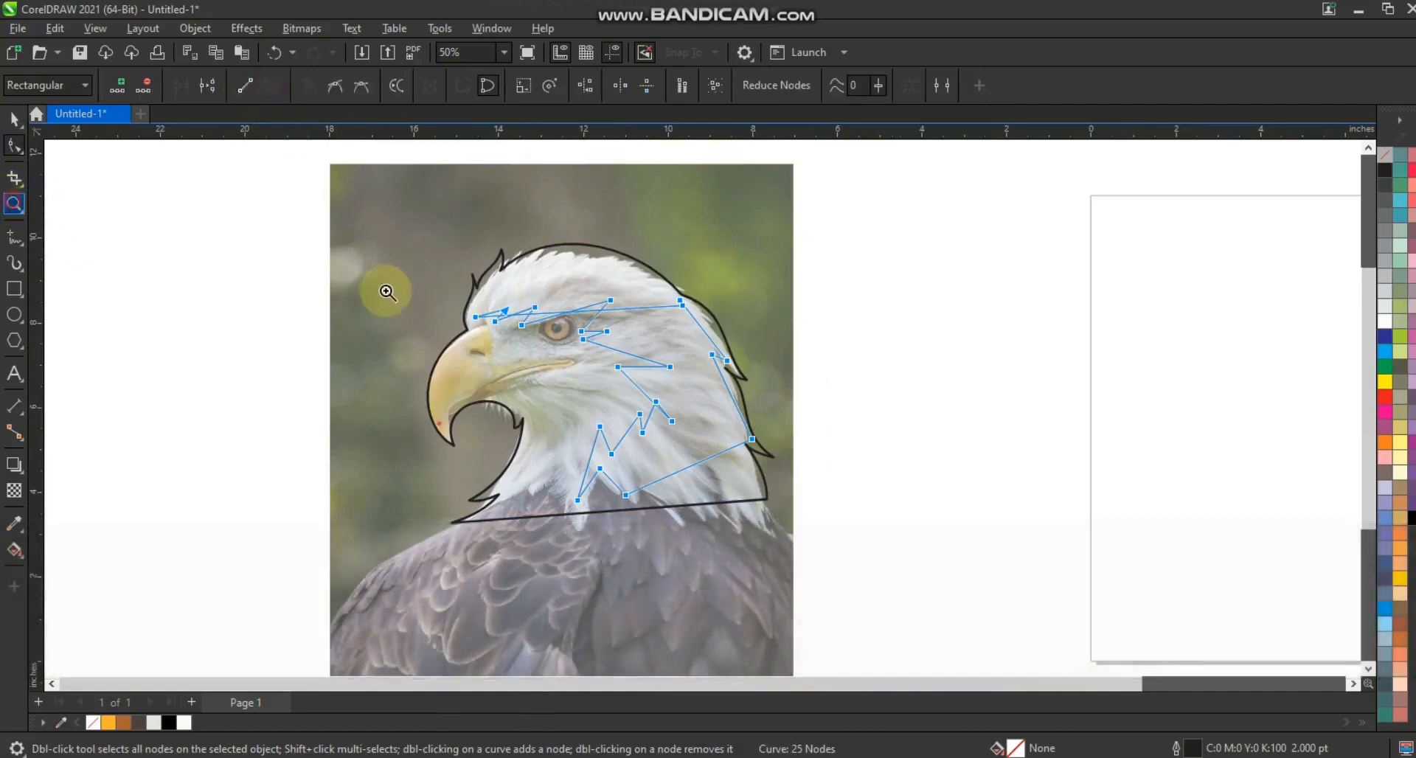
pyautogui.moveTo(373, 218); pyautogui.dragTo(858, 516)
pyautogui.click(9, 144)
# - Bend the inner shape's top segment into an arc along the crown and curve the segment down the back of the head
pyautogui.moveTo(617, 308); pyautogui.dragTo(513, 206)
pyautogui.moveTo(666, 237); pyautogui.dragTo(659, 162)
pyautogui.moveTo(604, 211); pyautogui.dragTo(610, 210)
pyautogui.moveTo(933, 370); pyautogui.dragTo(876, 375)
pyautogui.moveTo(847, 325); pyautogui.dragTo(883, 311)
pyautogui.moveTo(876, 362); pyautogui.dragTo(871, 360)
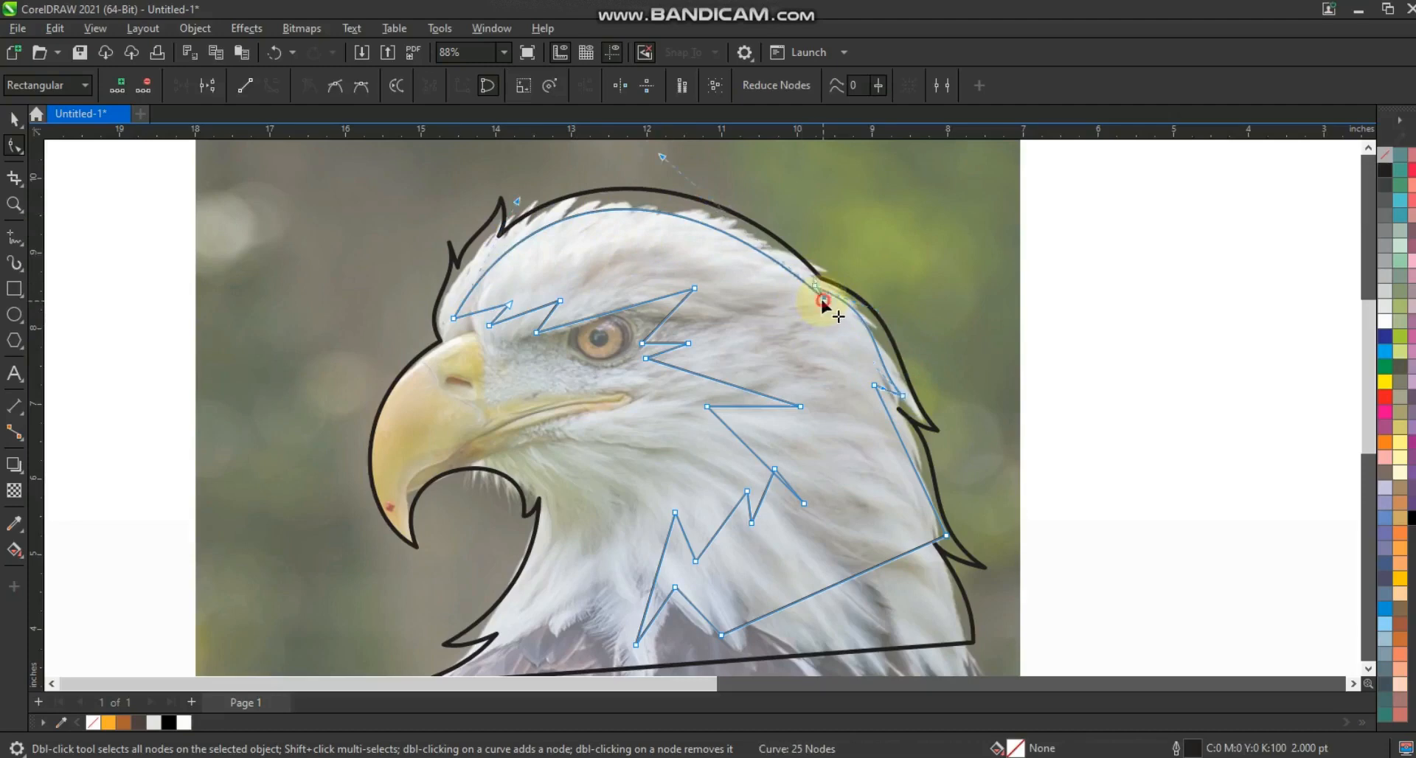
# - Curve the back-of-neck segment, adjust its notch nodes, and arch the lower segment from the neck to the throat
pyautogui.click(863, 380)
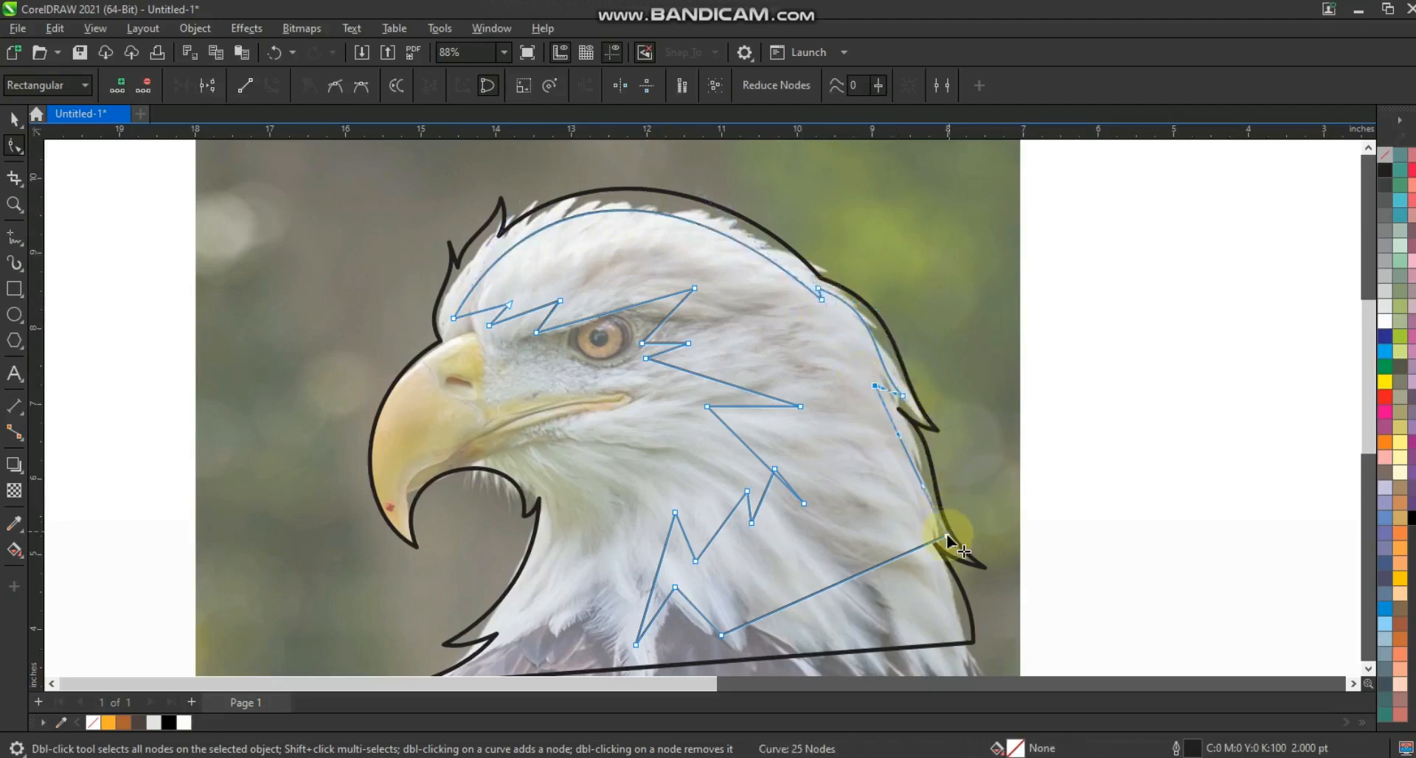
pyautogui.click(947, 532)
pyautogui.click(892, 428)
pyautogui.moveTo(922, 436); pyautogui.dragTo(922, 434)
pyautogui.moveTo(920, 487); pyautogui.dragTo(905, 488)
pyautogui.moveTo(875, 385); pyautogui.dragTo(870, 388)
pyautogui.moveTo(823, 304)
pyautogui.mouseDown()
pyautogui.moveTo(824, 315)
pyautogui.moveTo(822, 305)
pyautogui.mouseUp()
pyautogui.click(945, 536)
pyautogui.moveTo(916, 438); pyautogui.dragTo(925, 440)
pyautogui.moveTo(964, 523); pyautogui.dragTo(969, 526)
pyautogui.moveTo(892, 576); pyautogui.dragTo(812, 529)
# - Curve the cheek feather segment behind the eye, the eye-corner notch and the brow feather segments
pyautogui.click(749, 420)
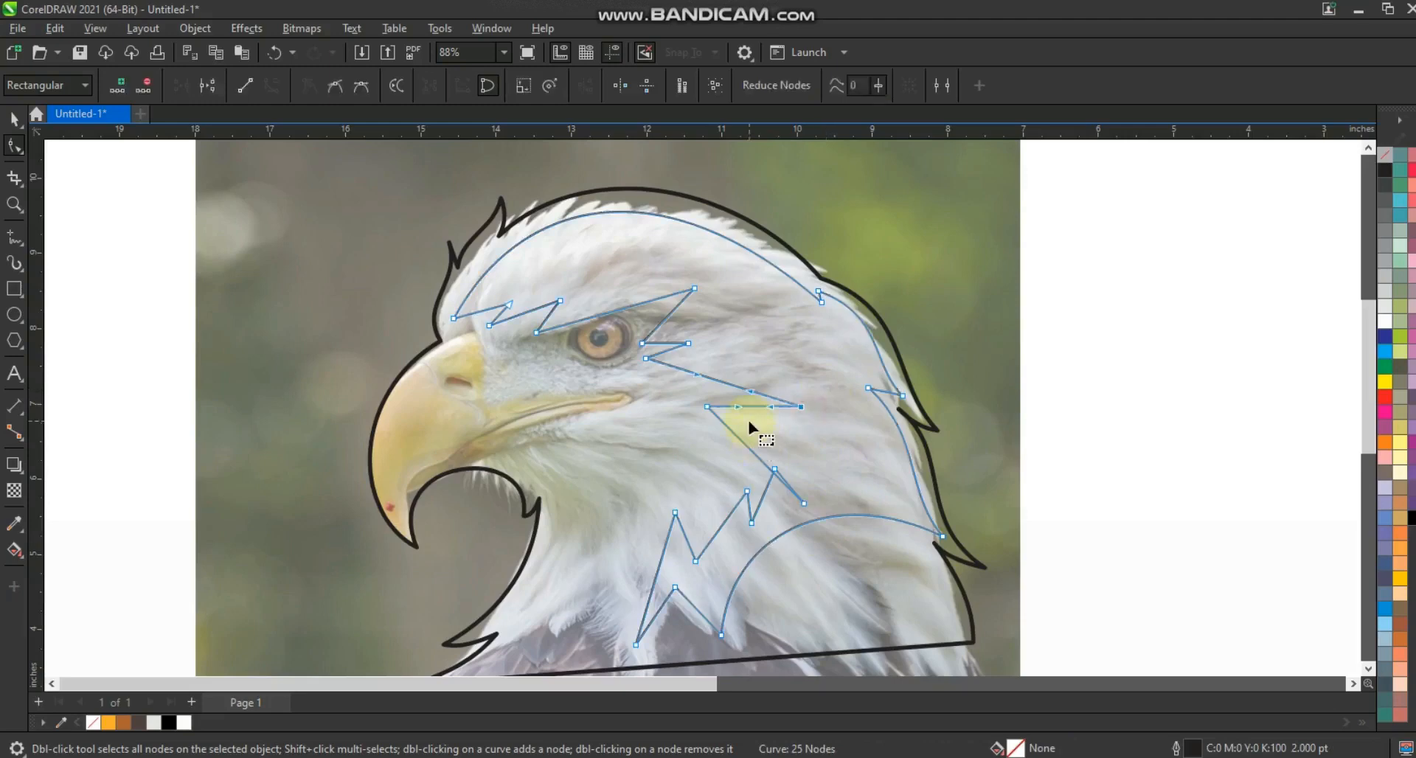
pyautogui.moveTo(697, 376); pyautogui.dragTo(726, 415)
pyautogui.moveTo(680, 342); pyautogui.dragTo(660, 347)
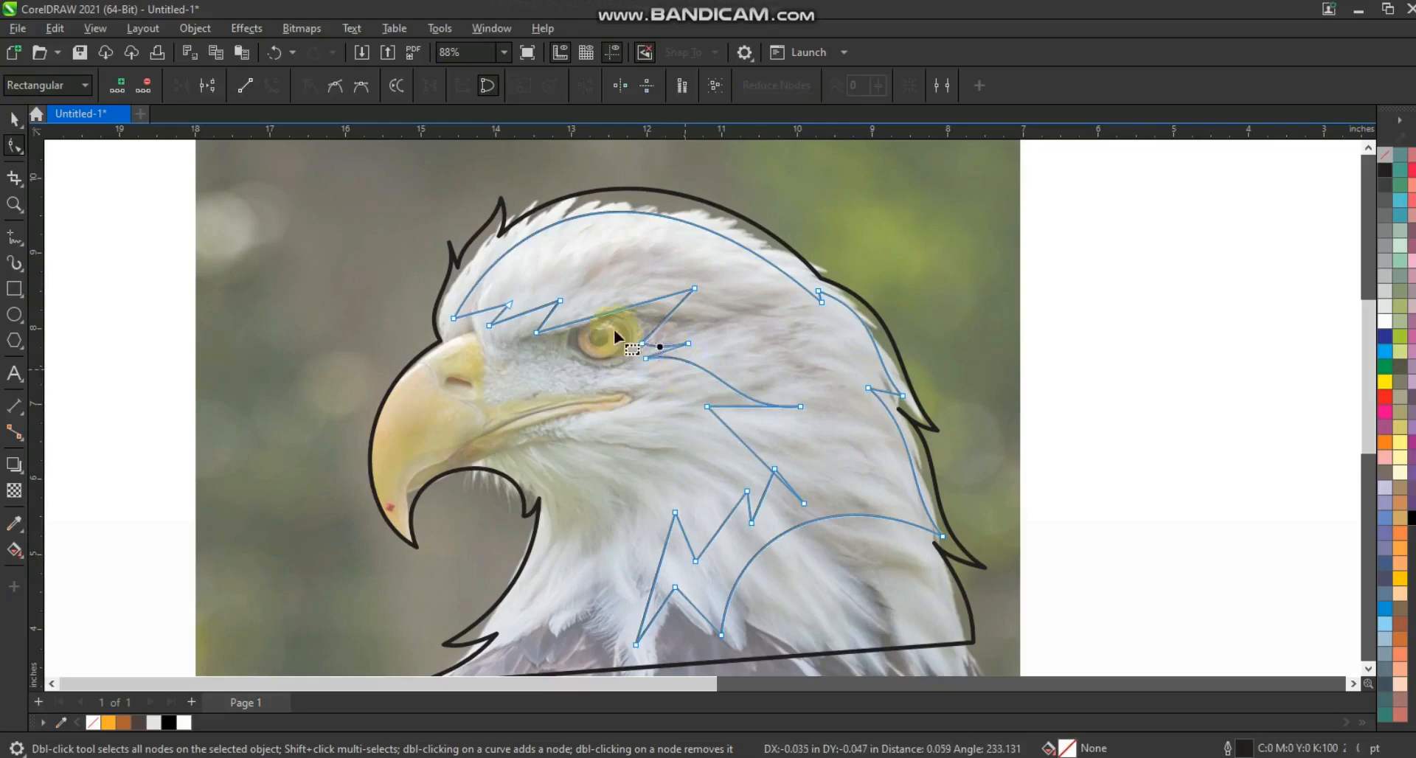
pyautogui.click(695, 288)
pyautogui.moveTo(584, 284); pyautogui.dragTo(674, 323)
pyautogui.moveTo(549, 315); pyautogui.dragTo(486, 306)
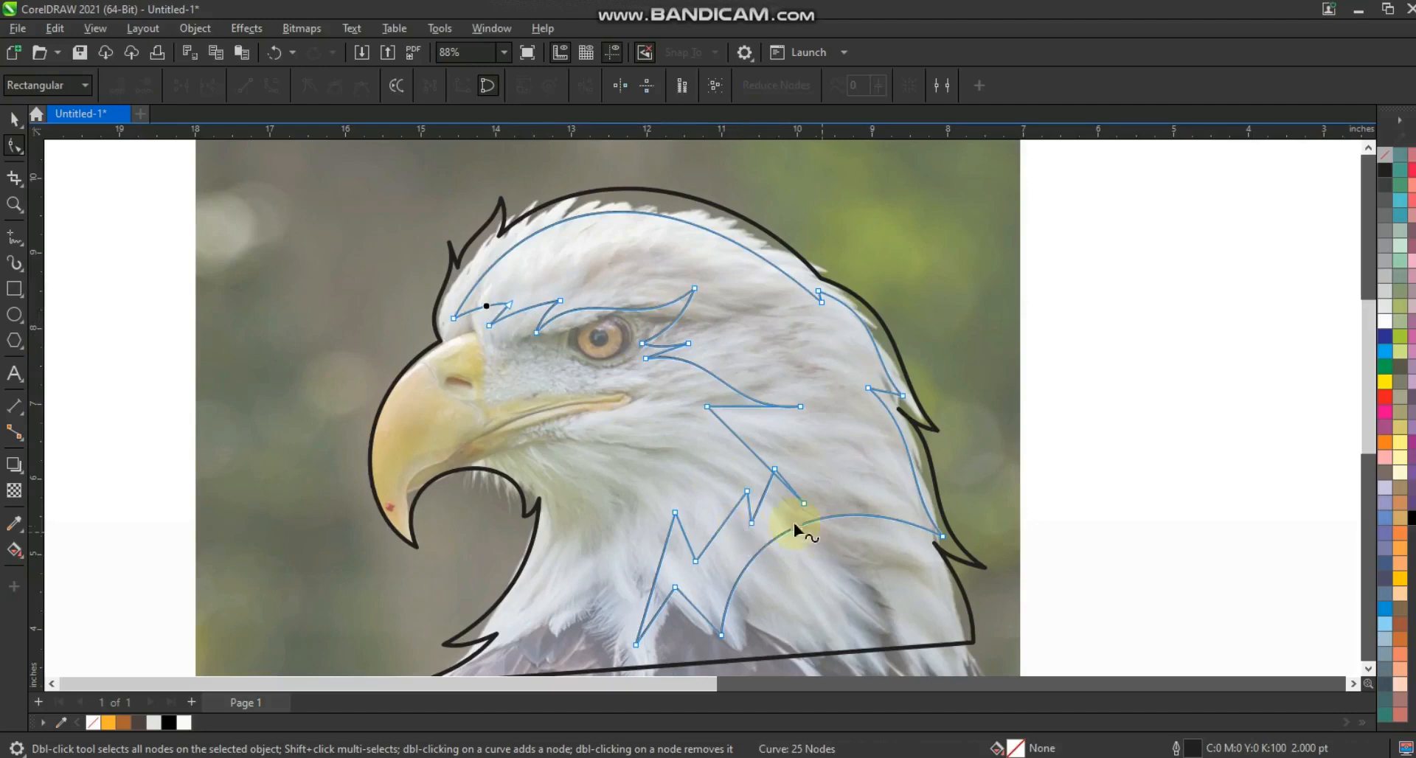
# - Curve the zigzag feather segments from the cheek down to the throat's feather tips
pyautogui.moveTo(754, 455); pyautogui.dragTo(737, 524)
pyautogui.moveTo(675, 563); pyautogui.dragTo(616, 583)
pyautogui.click(696, 536)
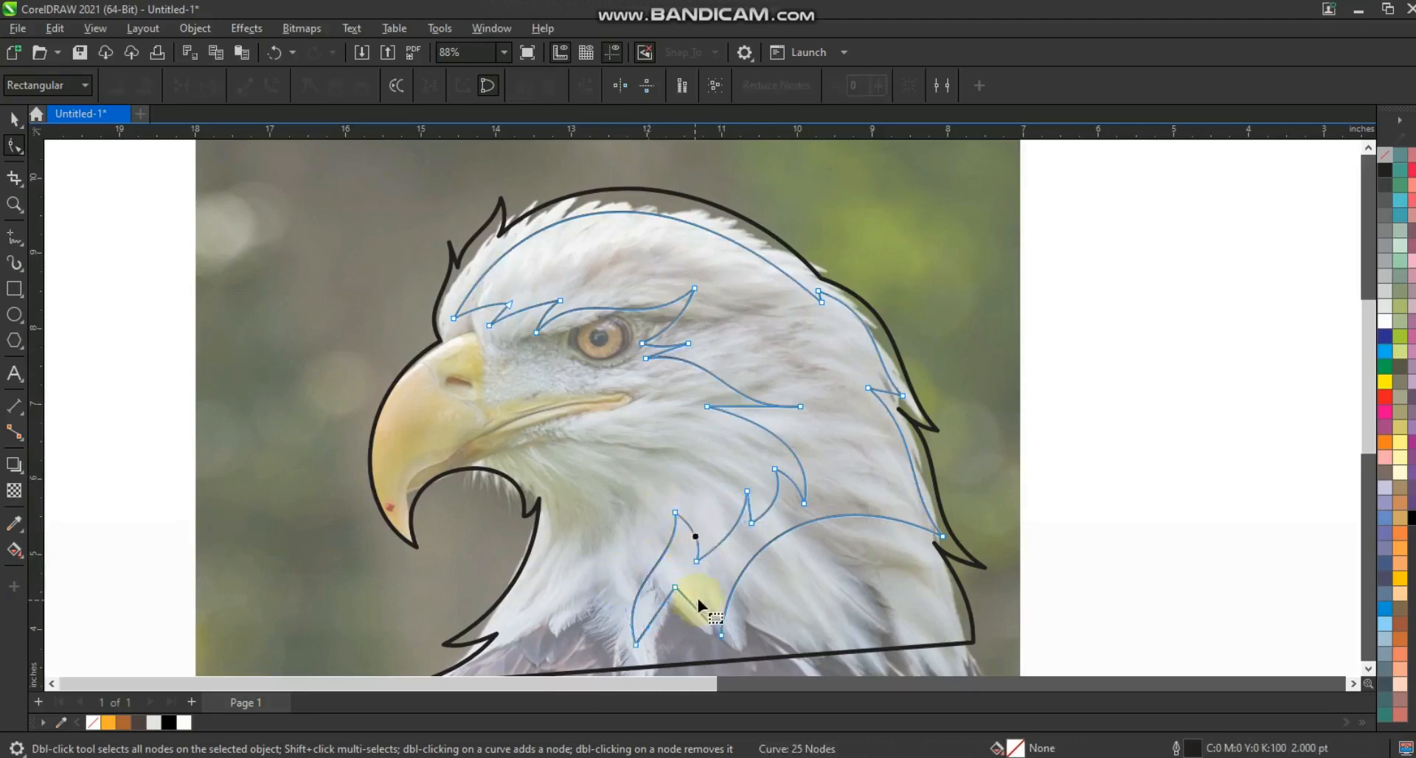
pyautogui.click(675, 588)
pyautogui.moveTo(662, 607)
pyautogui.mouseDown()
pyautogui.moveTo(689, 631)
pyautogui.moveTo(651, 605)
pyautogui.mouseUp()
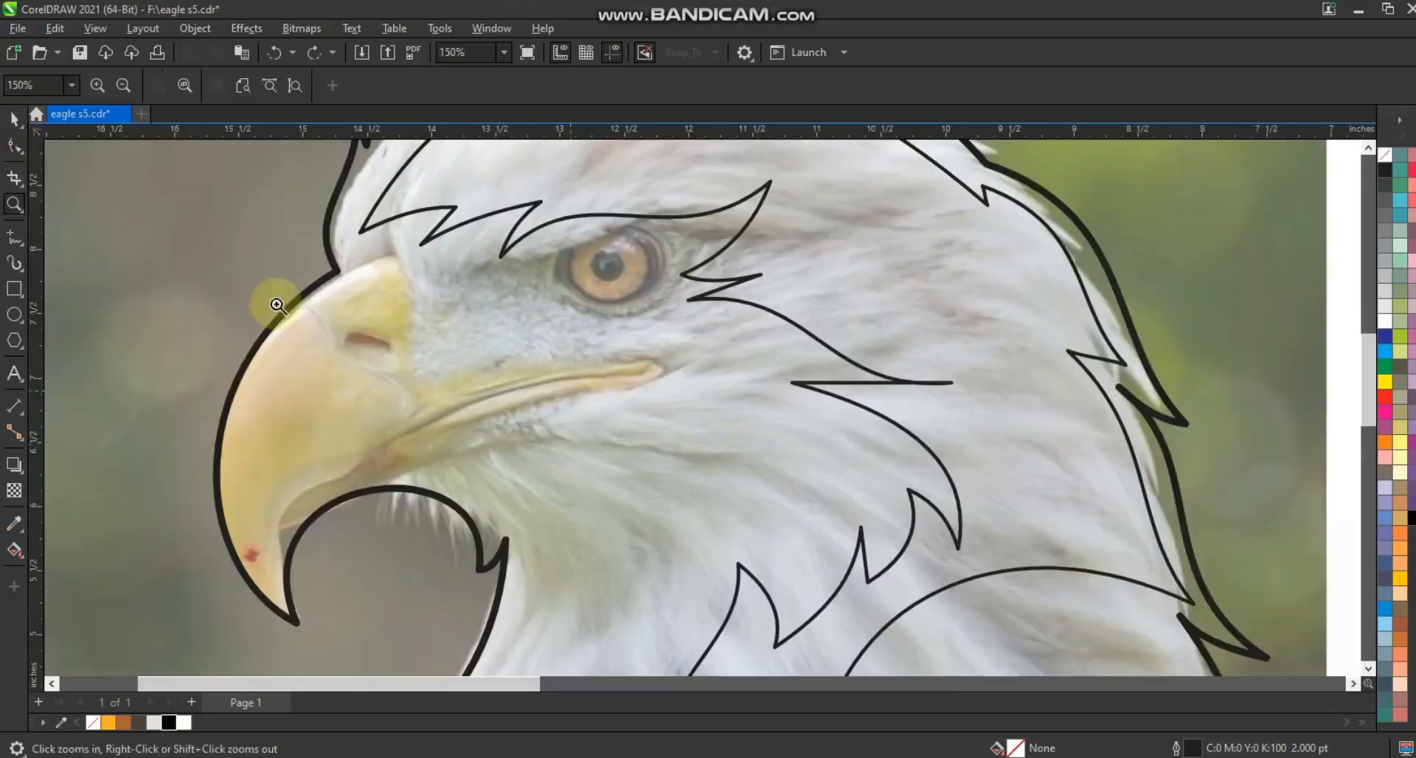
# - Draw a closed straight-sided shape inside the beak, from its upper edge to the mouth line and down to the tip
pyautogui.click(14, 238)
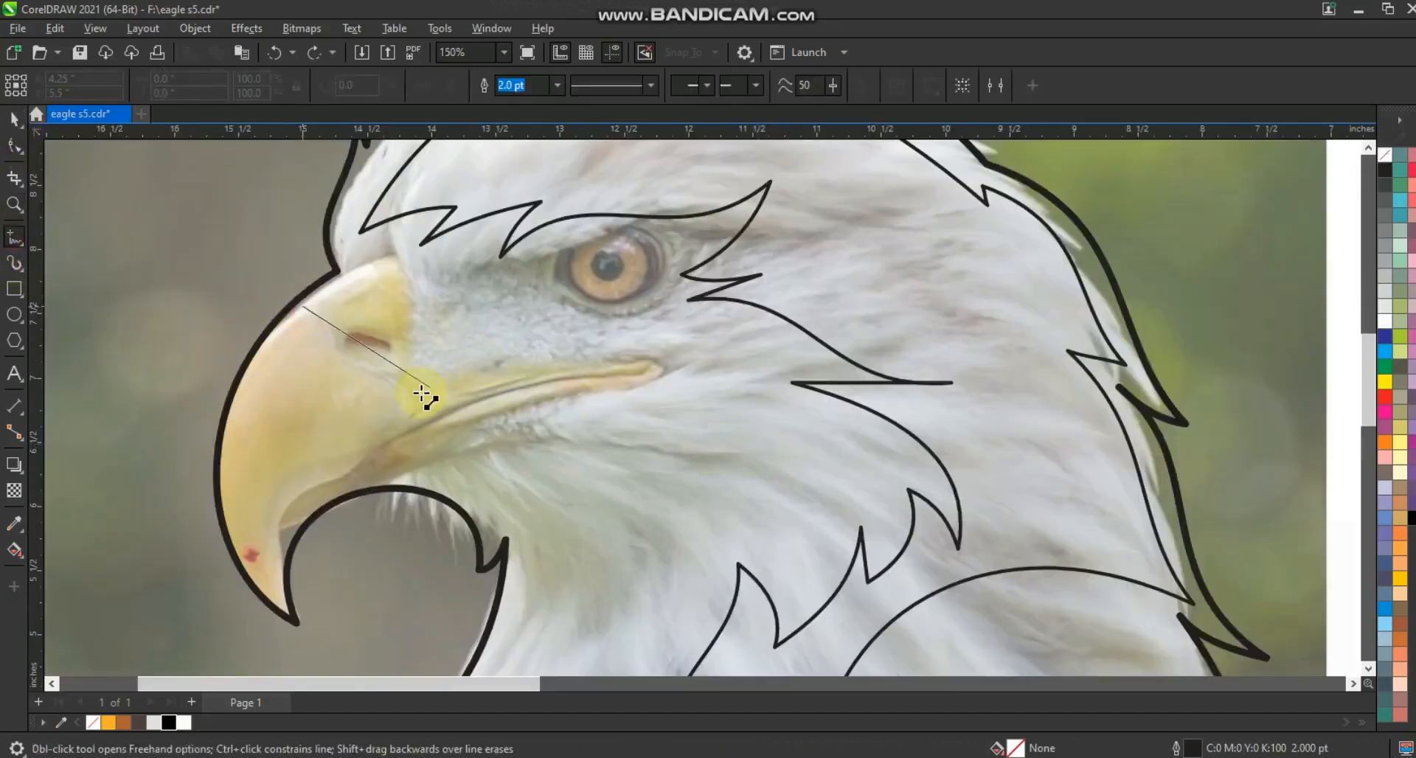
pyautogui.click(422, 396)
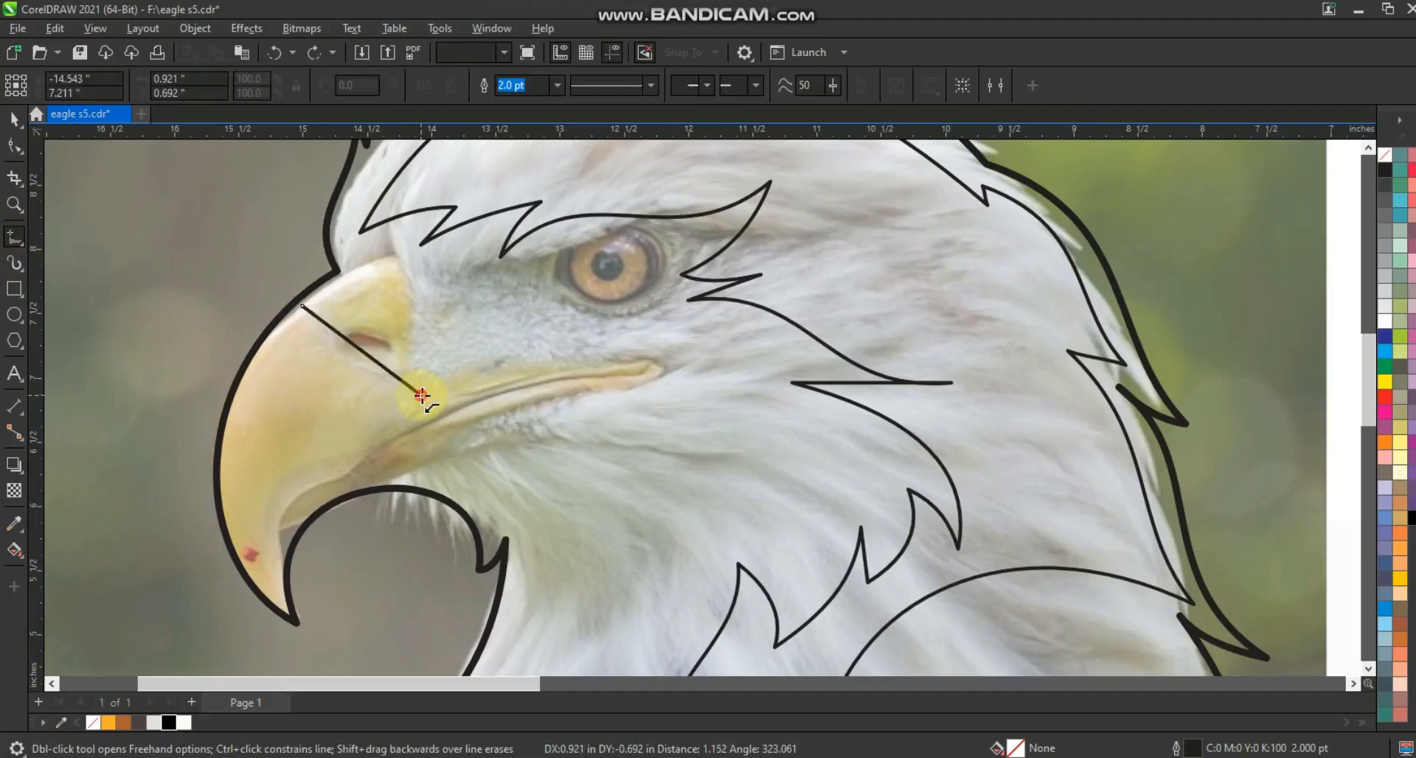
pyautogui.click(539, 378)
pyautogui.click(363, 453)
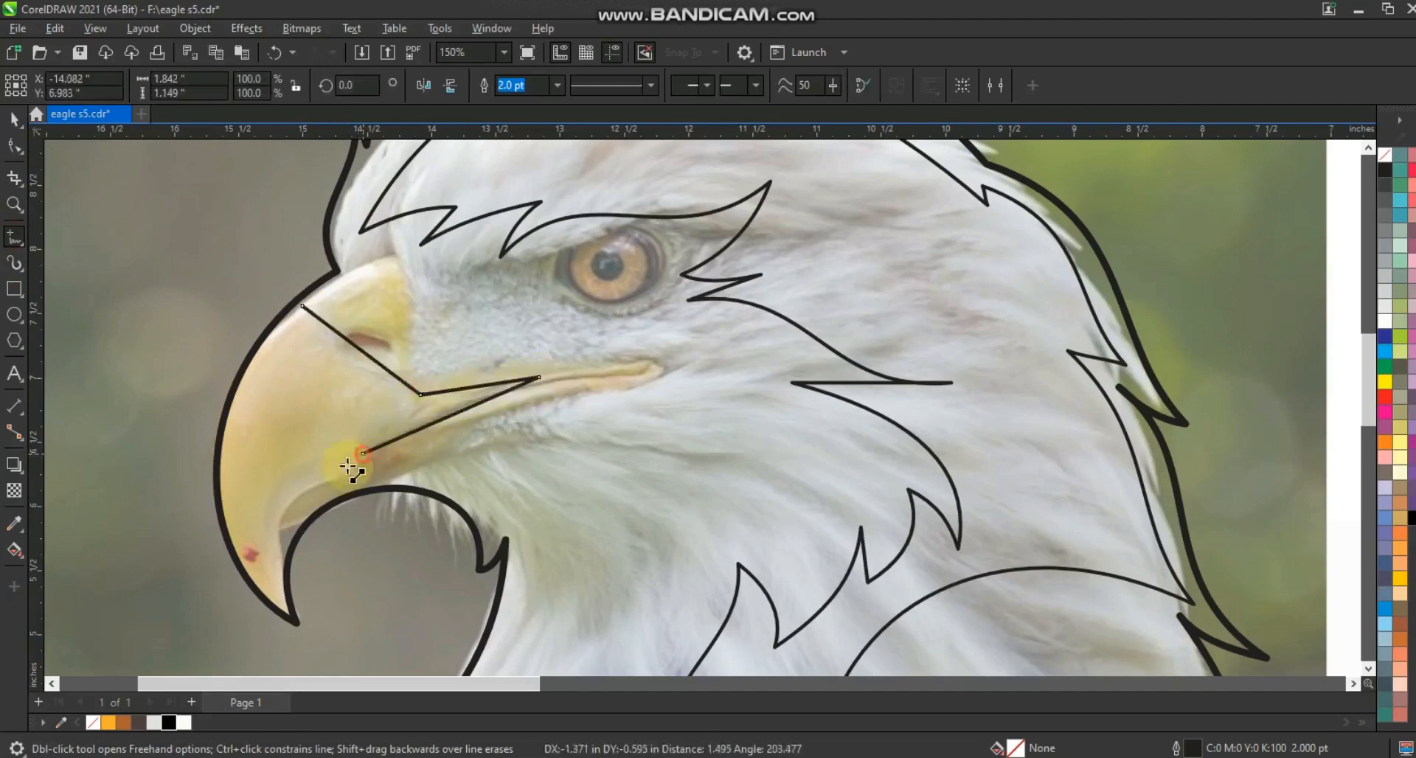
pyautogui.click(278, 595)
pyautogui.click(303, 306)
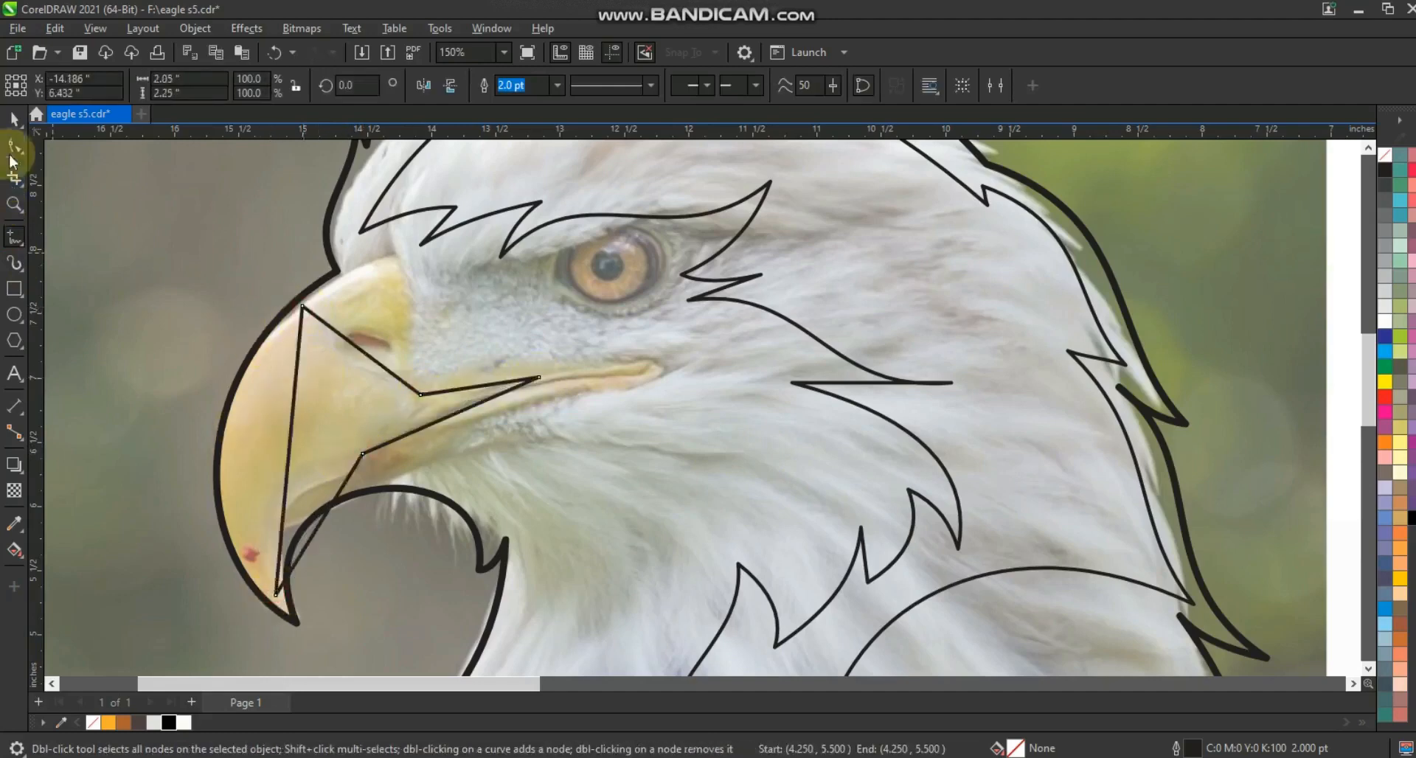
# - Convert the beak shape's segments to curves and bow its front edge parallel to the beak's outer outline
pyautogui.press('F10')
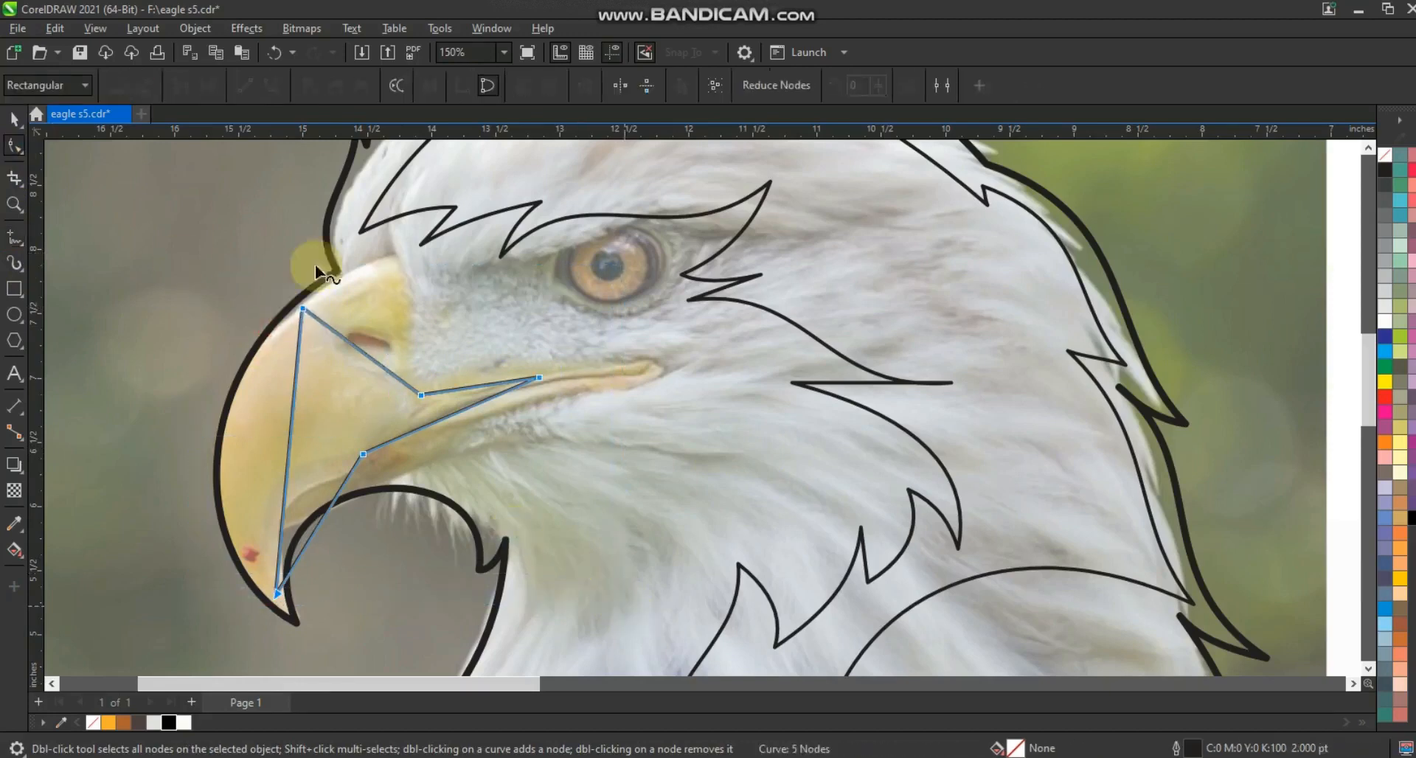
pyautogui.click(268, 90)
pyautogui.moveTo(290, 439); pyautogui.dragTo(233, 448)
pyautogui.click(278, 593)
pyautogui.moveTo(217, 513); pyautogui.dragTo(213, 523)
pyautogui.moveTo(213, 417); pyautogui.dragTo(209, 416)
# - Curve the beak shape's lower edge, mouth segments and upper edge beneath the nostril, refining the node above the hook
pyautogui.click(317, 532)
pyautogui.moveTo(318, 530); pyautogui.dragTo(356, 573)
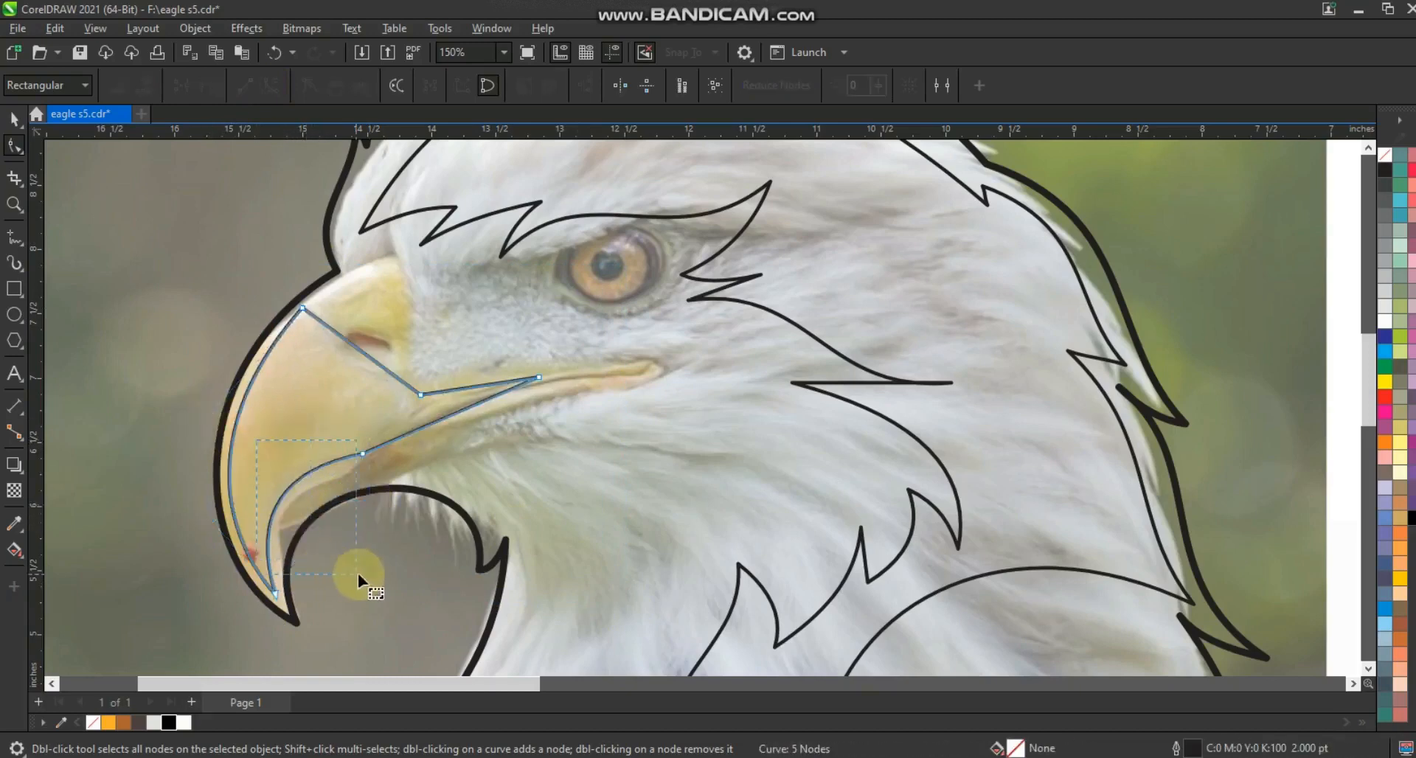
pyautogui.moveTo(363, 455); pyautogui.dragTo(393, 419)
pyautogui.moveTo(369, 467); pyautogui.dragTo(367, 463)
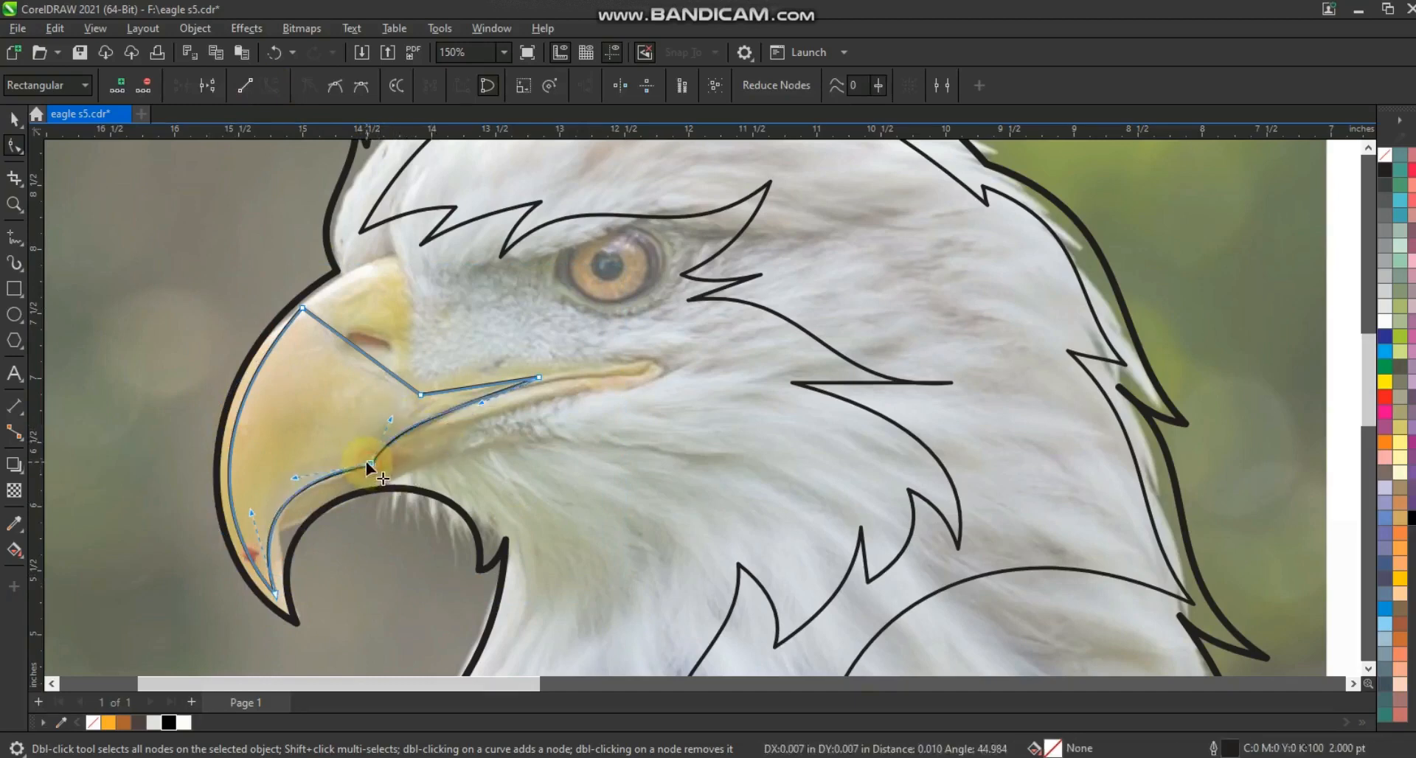
pyautogui.moveTo(445, 391); pyautogui.dragTo(445, 397)
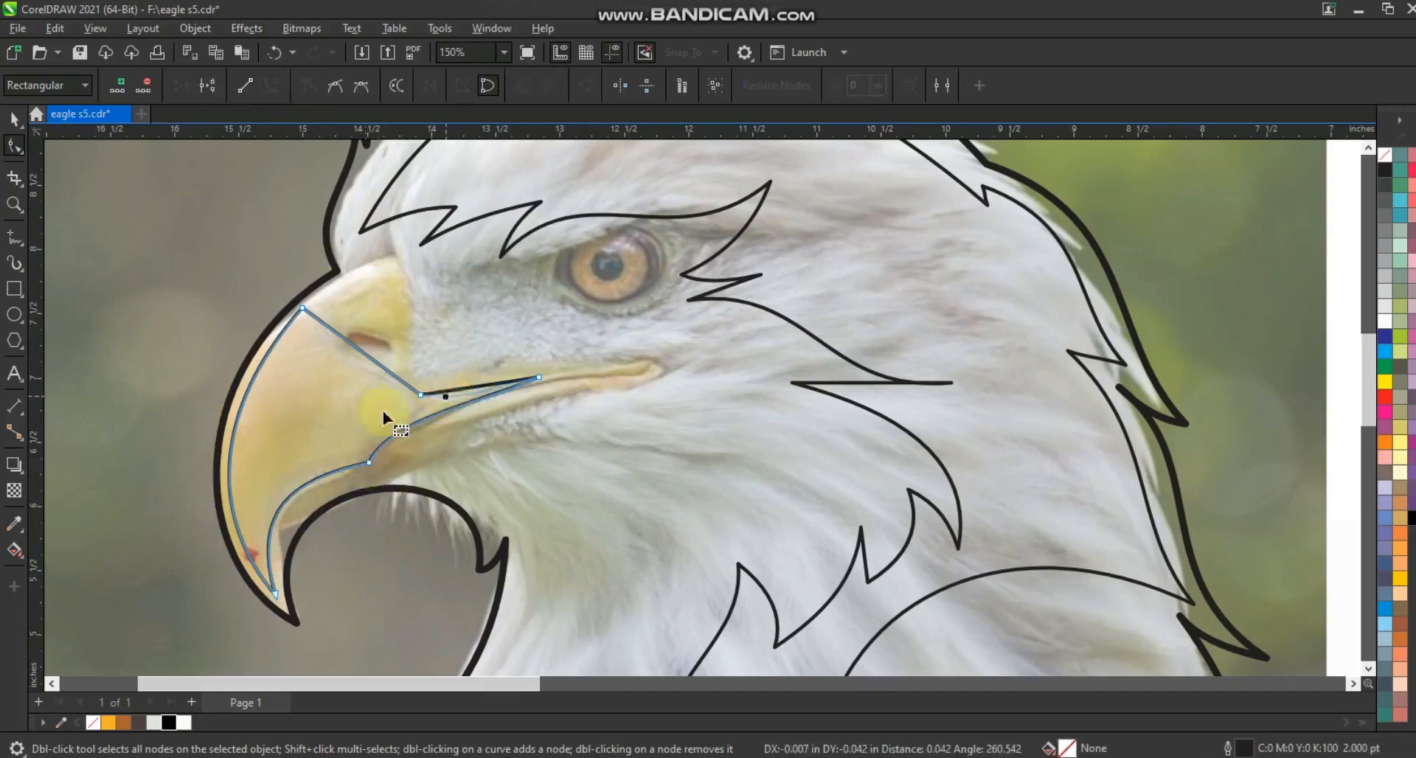
pyautogui.moveTo(371, 375); pyautogui.dragTo(406, 423)
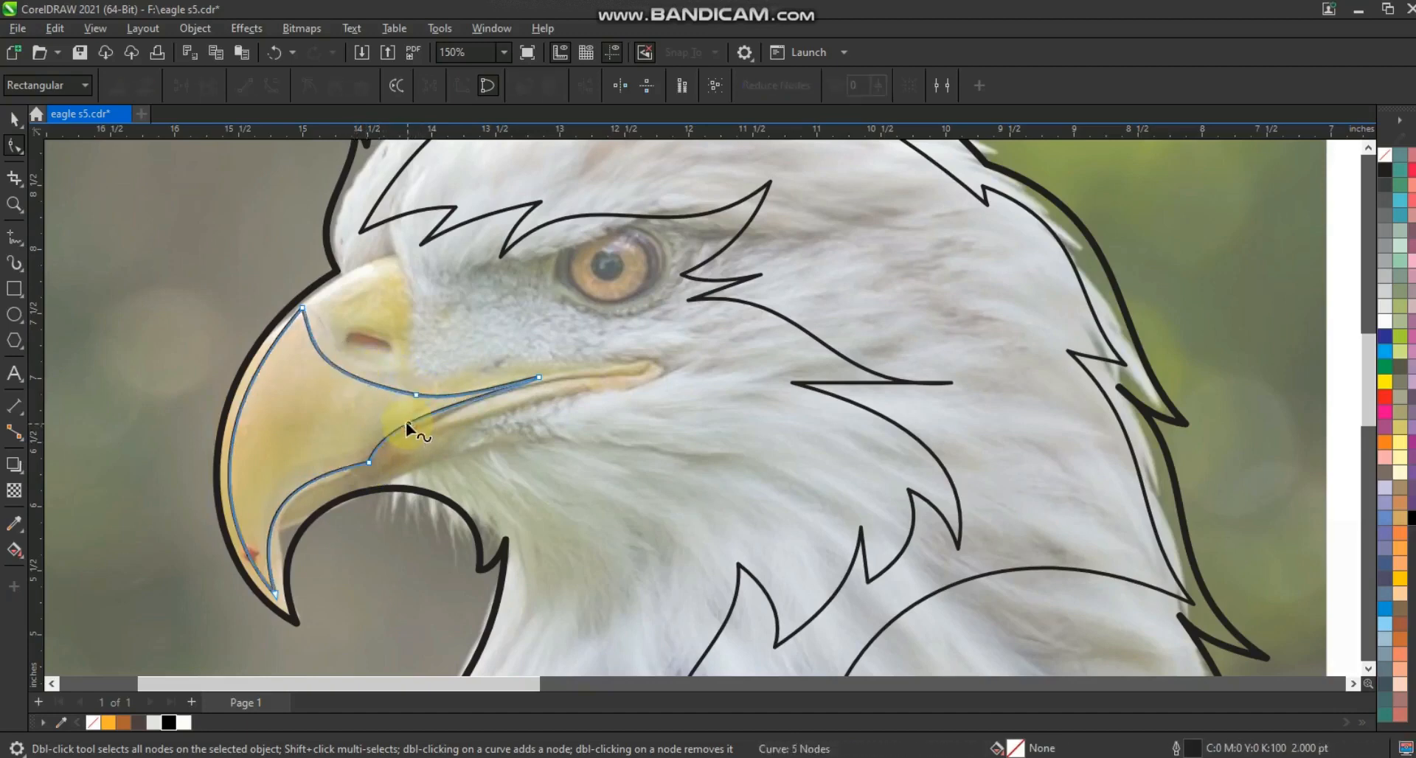
# - Draw a closed straight-sided shape around the cere, continuing as a thin forked strip along the mouth line to its rear corner
pyautogui.click(14, 237)
pyautogui.click(395, 266)
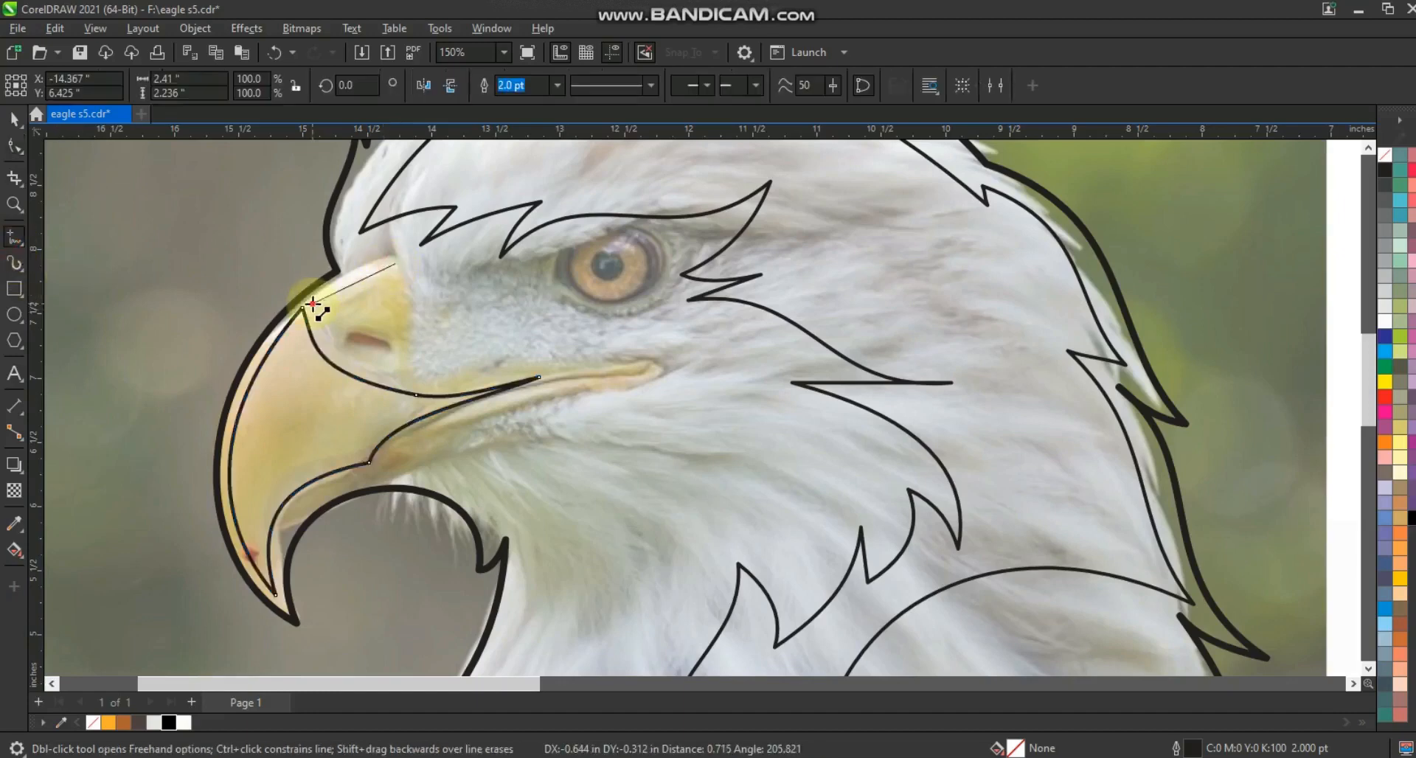
pyautogui.click(313, 303)
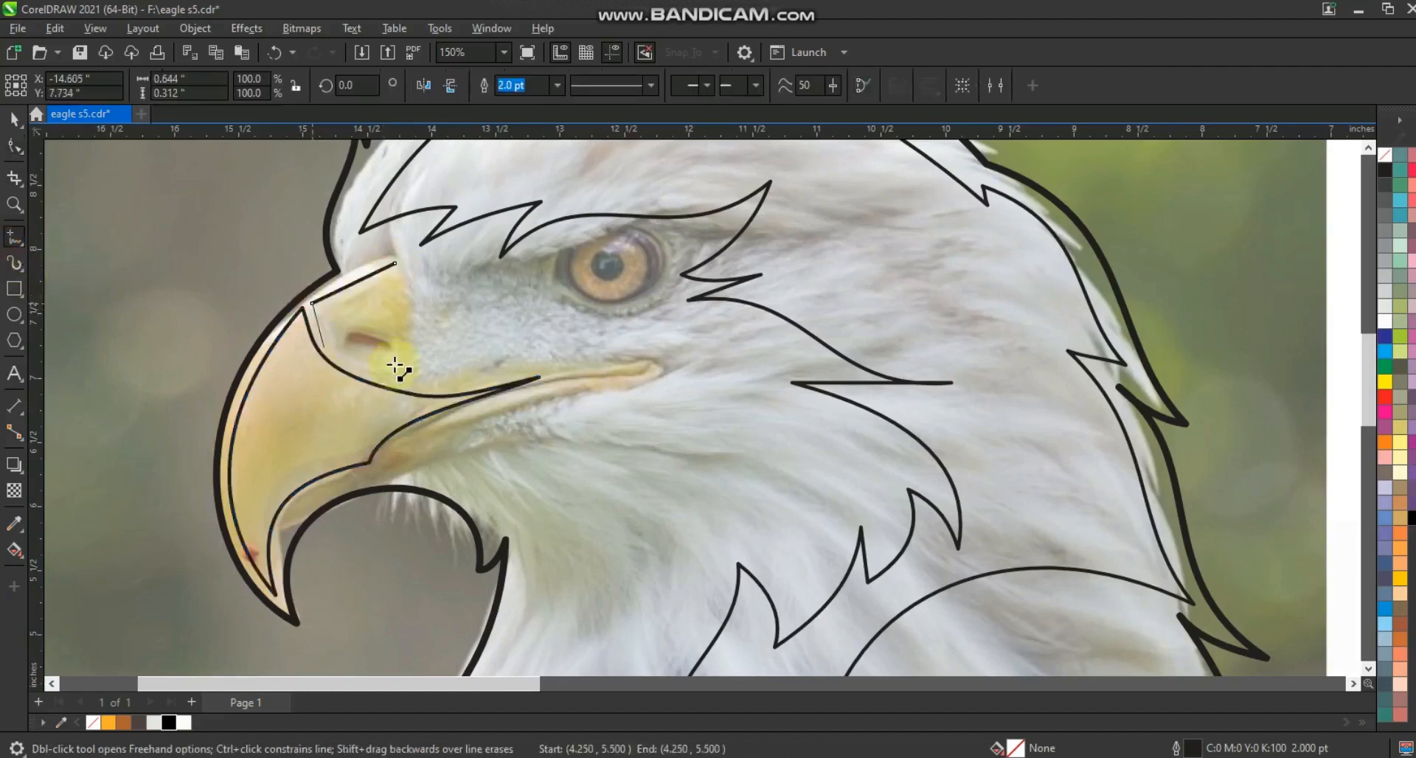
pyautogui.click(649, 368)
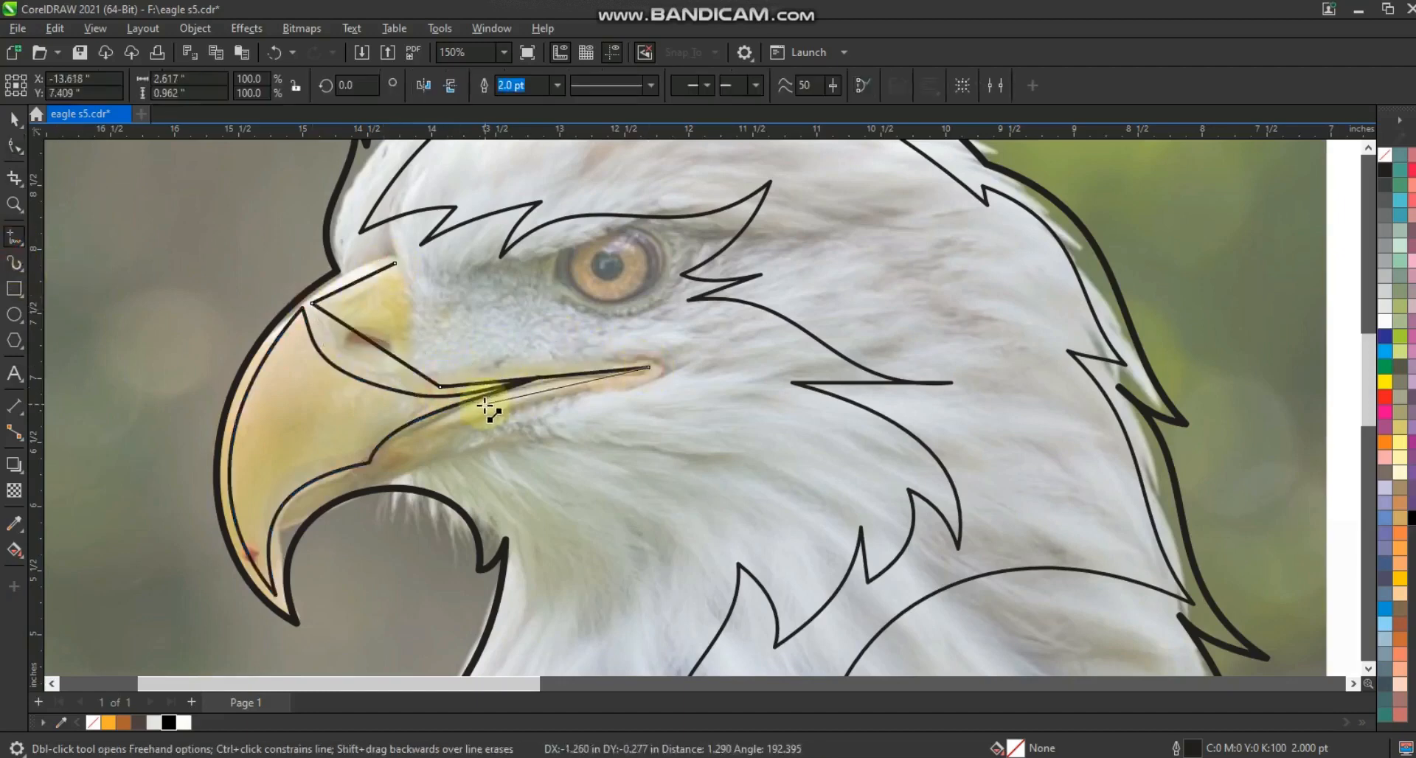
pyautogui.click(445, 418)
pyautogui.click(665, 369)
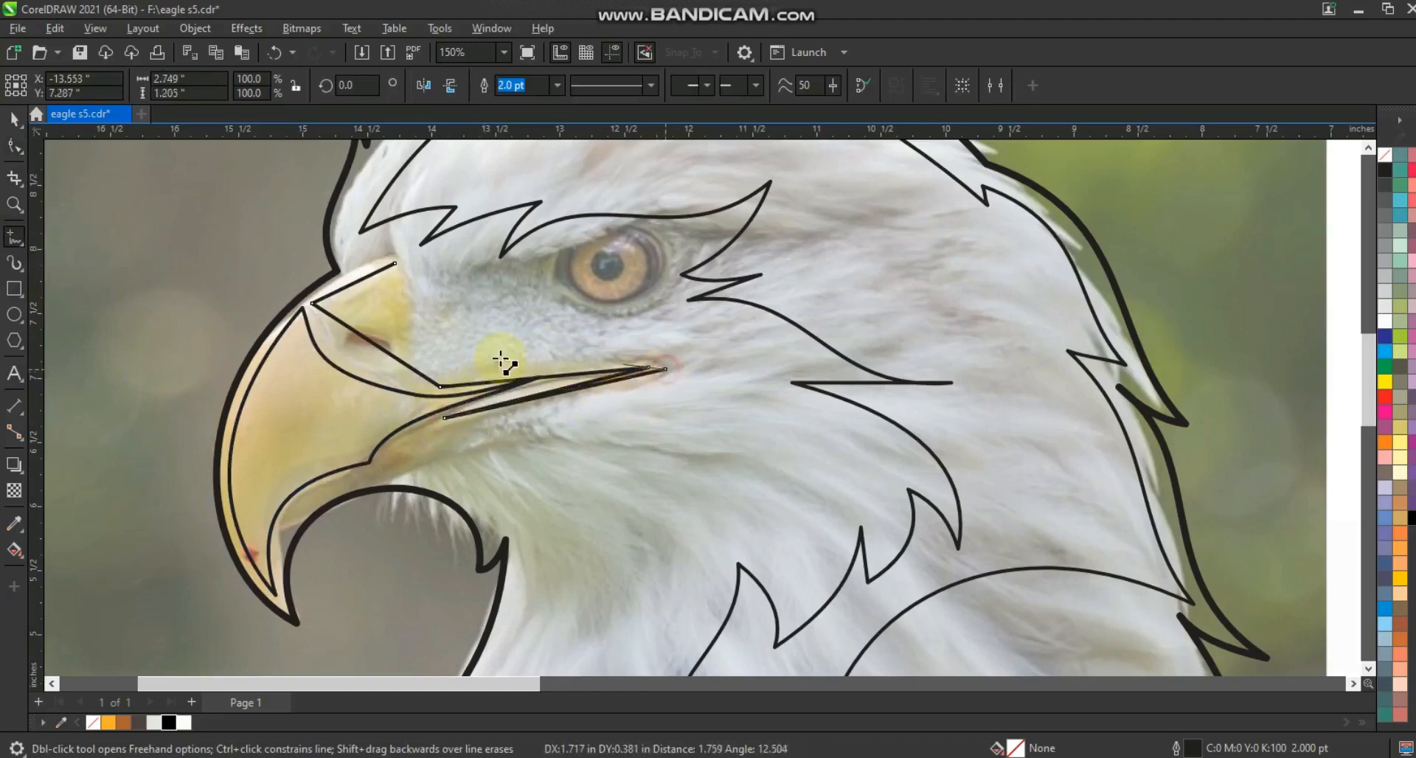
pyautogui.click(436, 374)
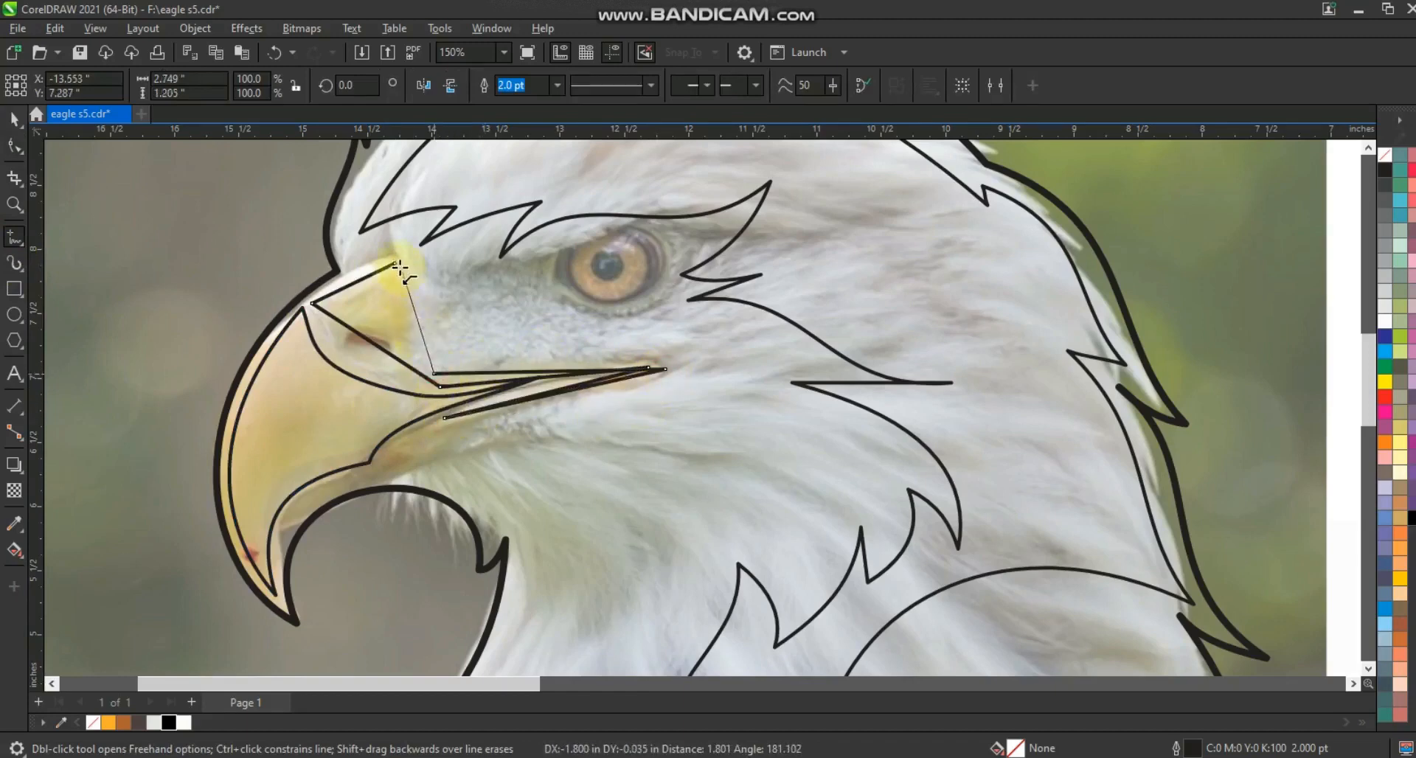
pyautogui.click(395, 265)
# - Convert the cere shape's segments to curves and bow its lower front, top and rear edges around the nostril area
pyautogui.click(14, 146)
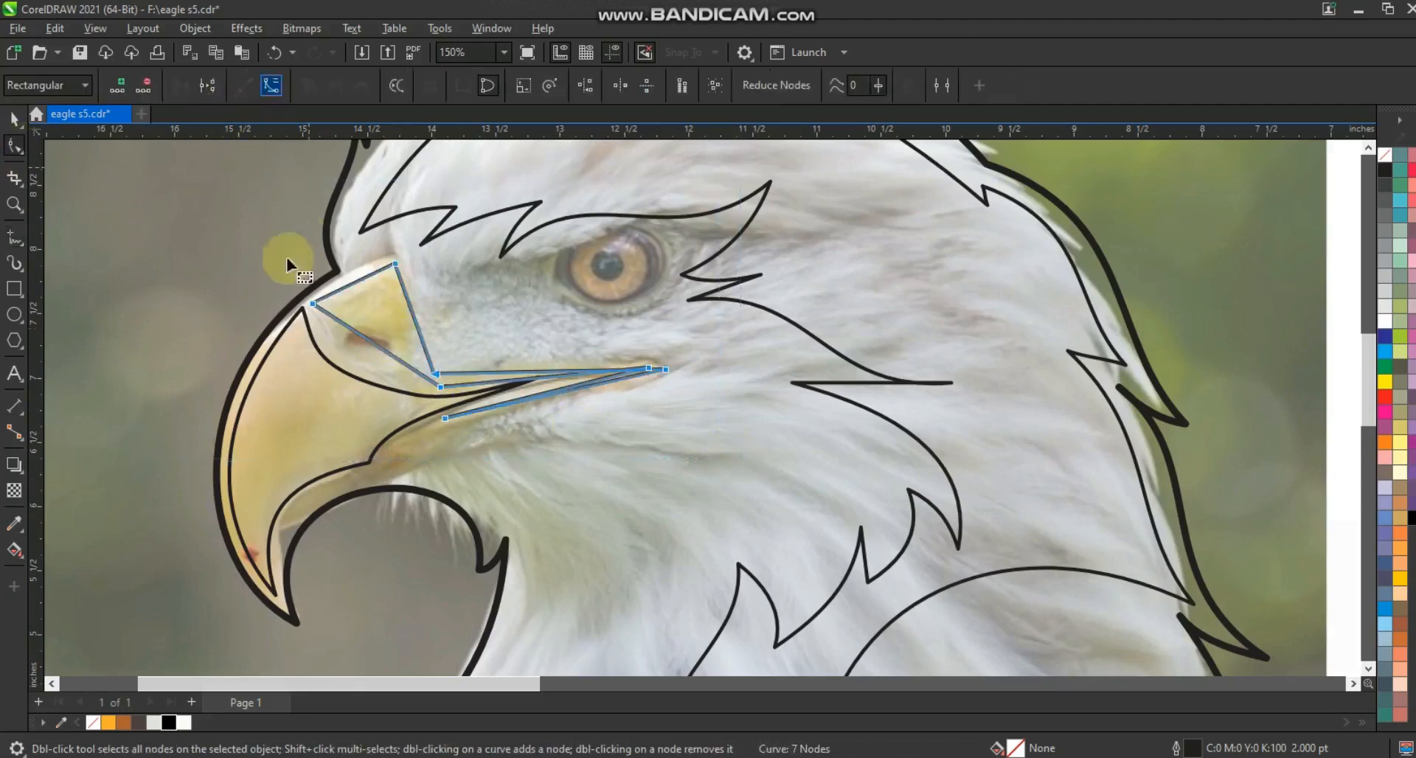
pyautogui.moveTo(358, 341); pyautogui.dragTo(320, 361)
pyautogui.click(349, 279)
pyautogui.moveTo(409, 298); pyautogui.dragTo(377, 298)
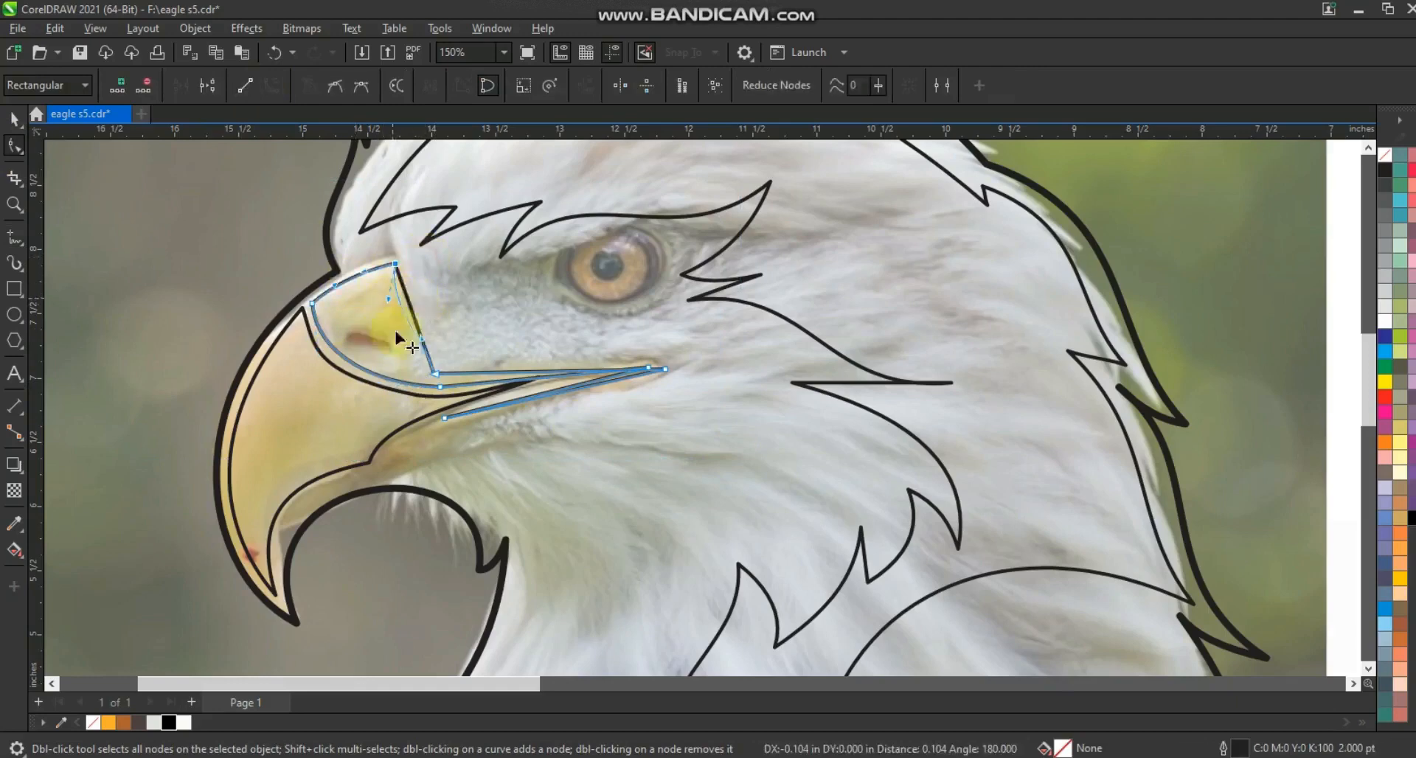
pyautogui.moveTo(421, 339); pyautogui.dragTo(406, 347)
# - Curve the mouth strip's upper edge and reposition the nodes where the cere meets the strip and at the strip's inner corner
pyautogui.moveTo(627, 350); pyautogui.dragTo(688, 377)
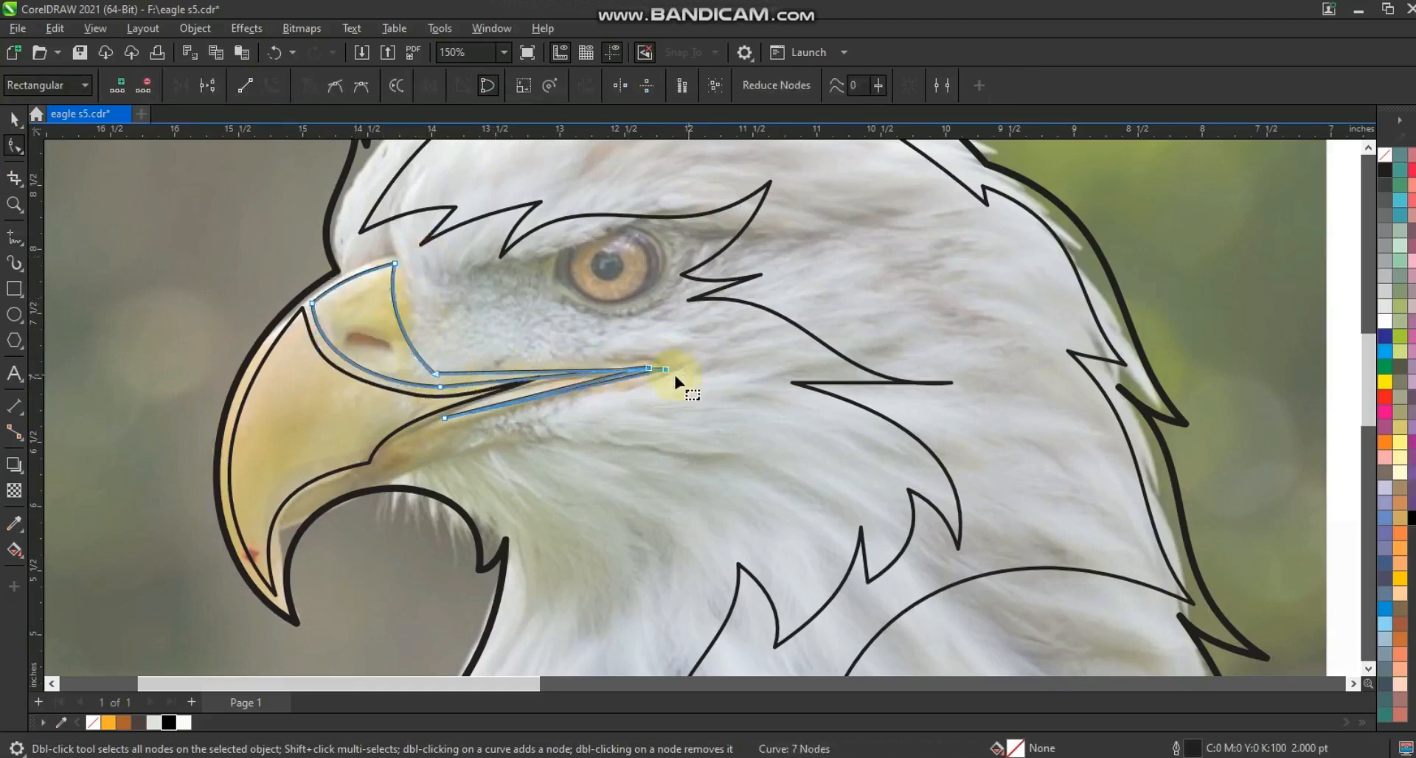
pyautogui.moveTo(582, 371)
pyautogui.mouseDown()
pyautogui.moveTo(590, 363)
pyautogui.moveTo(568, 369)
pyautogui.mouseUp()
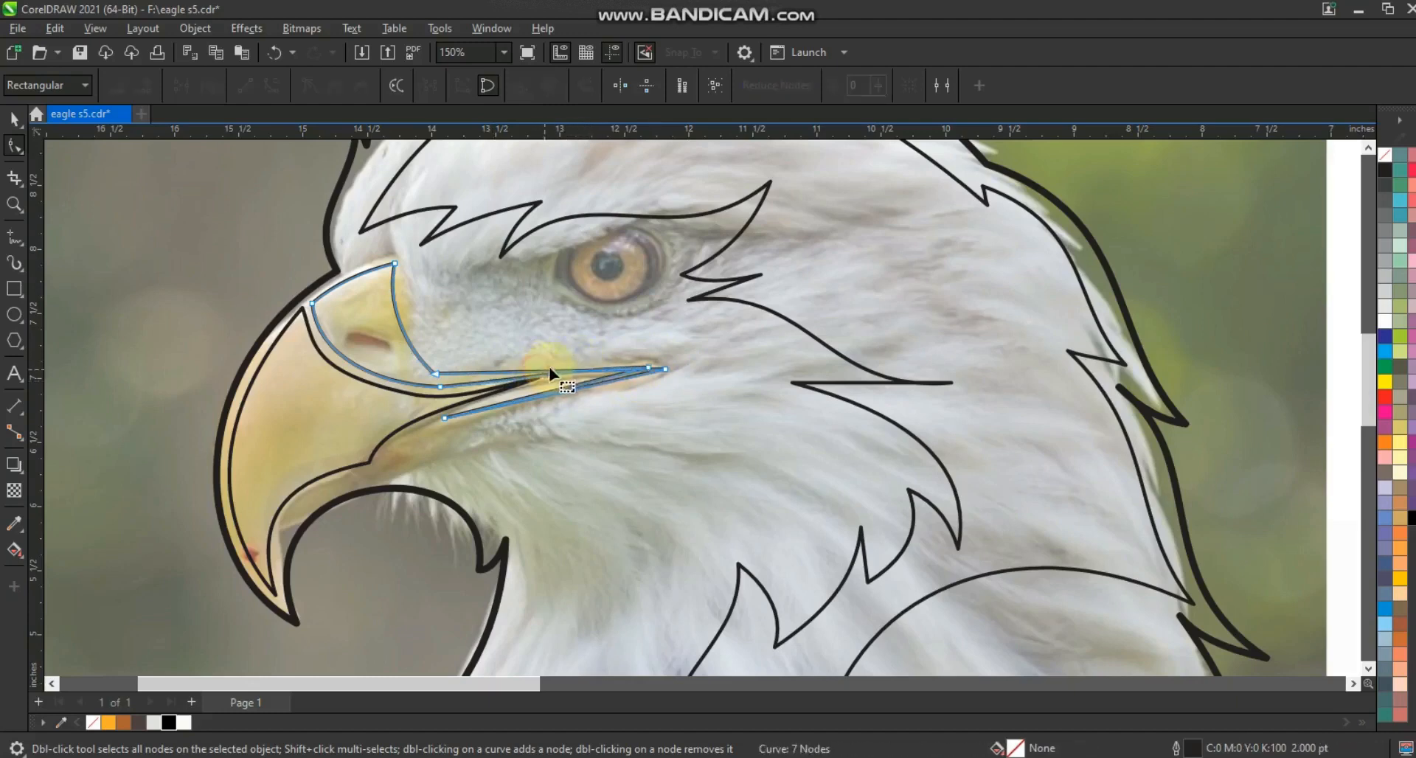
pyautogui.moveTo(553, 364); pyautogui.dragTo(439, 376)
pyautogui.moveTo(593, 384); pyautogui.dragTo(640, 378)
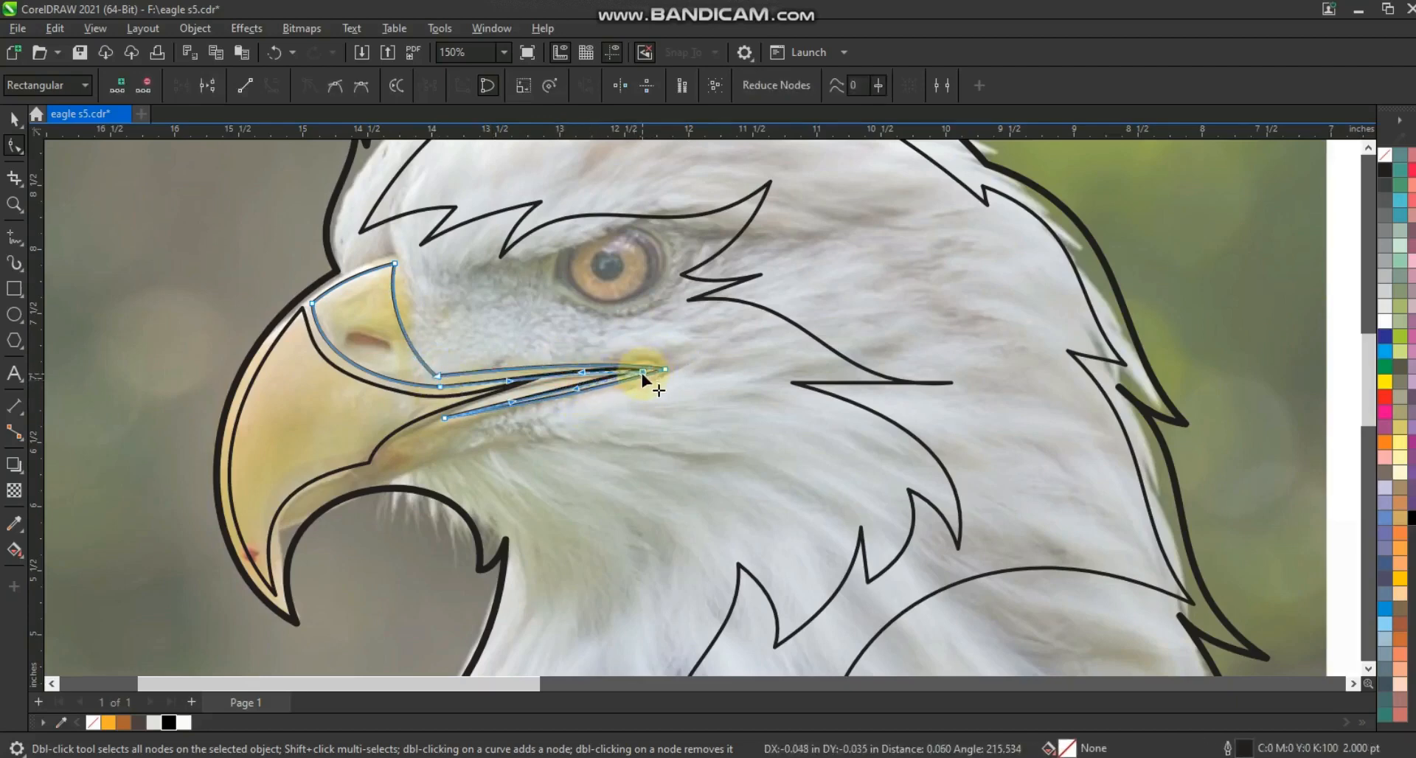
pyautogui.click(579, 393)
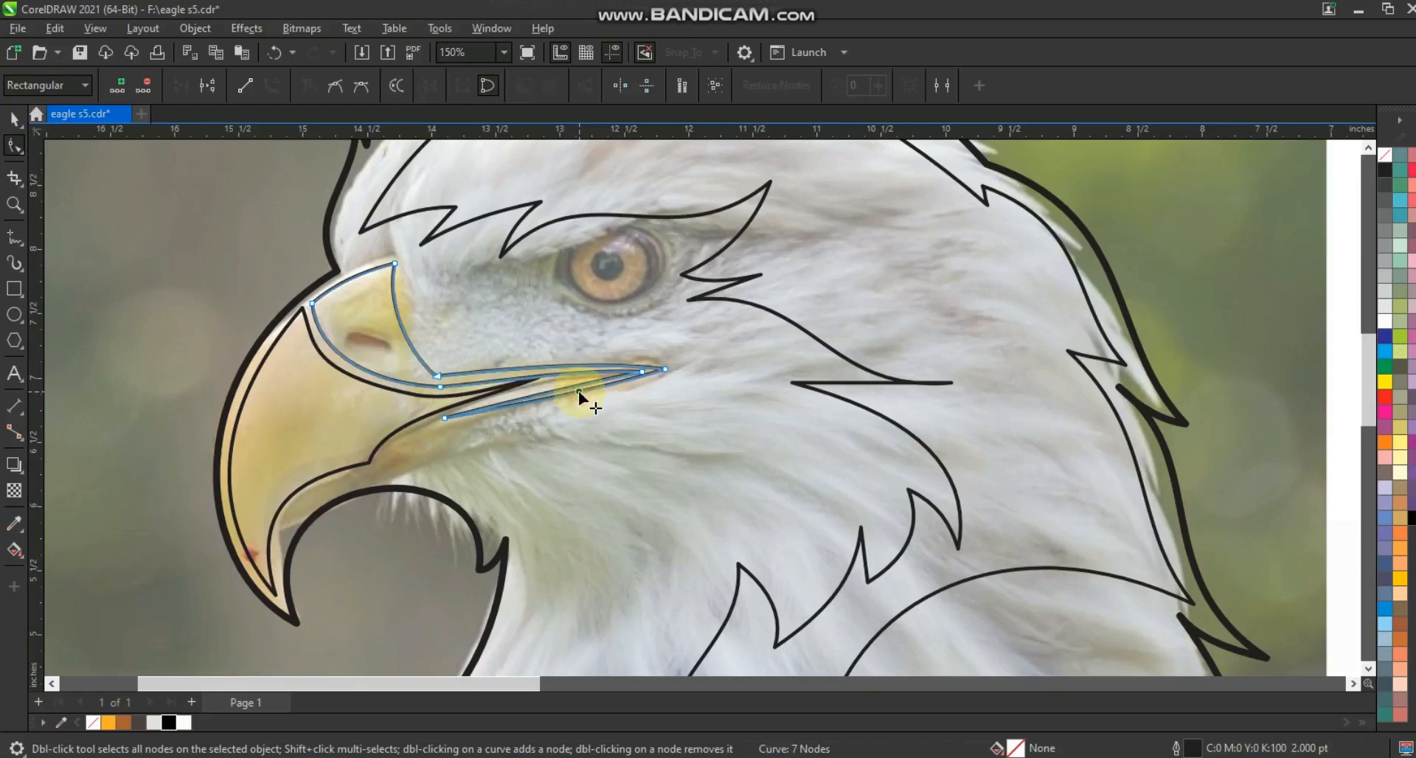
pyautogui.moveTo(498, 390); pyautogui.dragTo(546, 379)
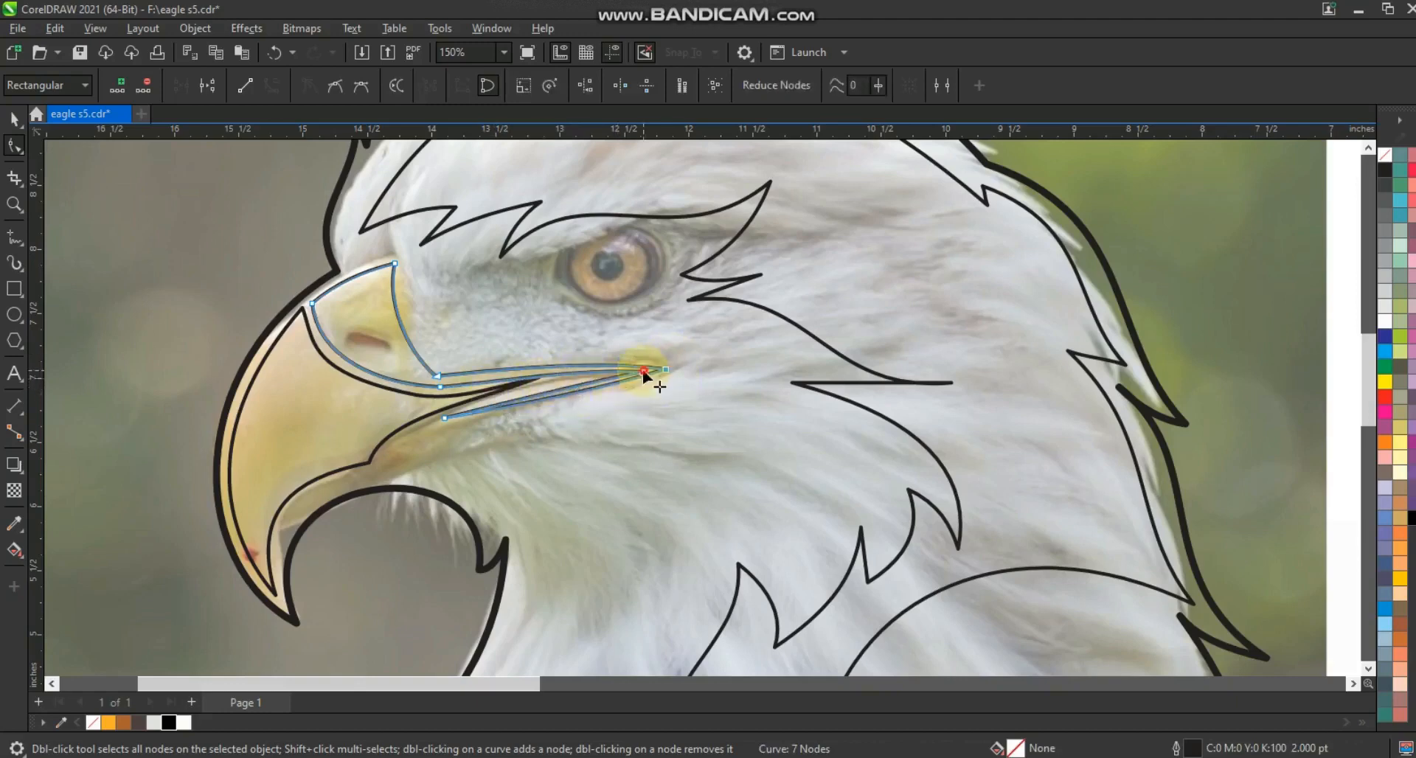
# - Refine the mouth strip's inner edges and rear tip so they run parallel to the beak shape
pyautogui.click(531, 383)
pyautogui.moveTo(539, 379); pyautogui.dragTo(545, 382)
pyautogui.click(441, 381)
pyautogui.moveTo(414, 391); pyautogui.dragTo(398, 361)
pyautogui.moveTo(553, 364); pyautogui.dragTo(559, 366)
pyautogui.press('space')
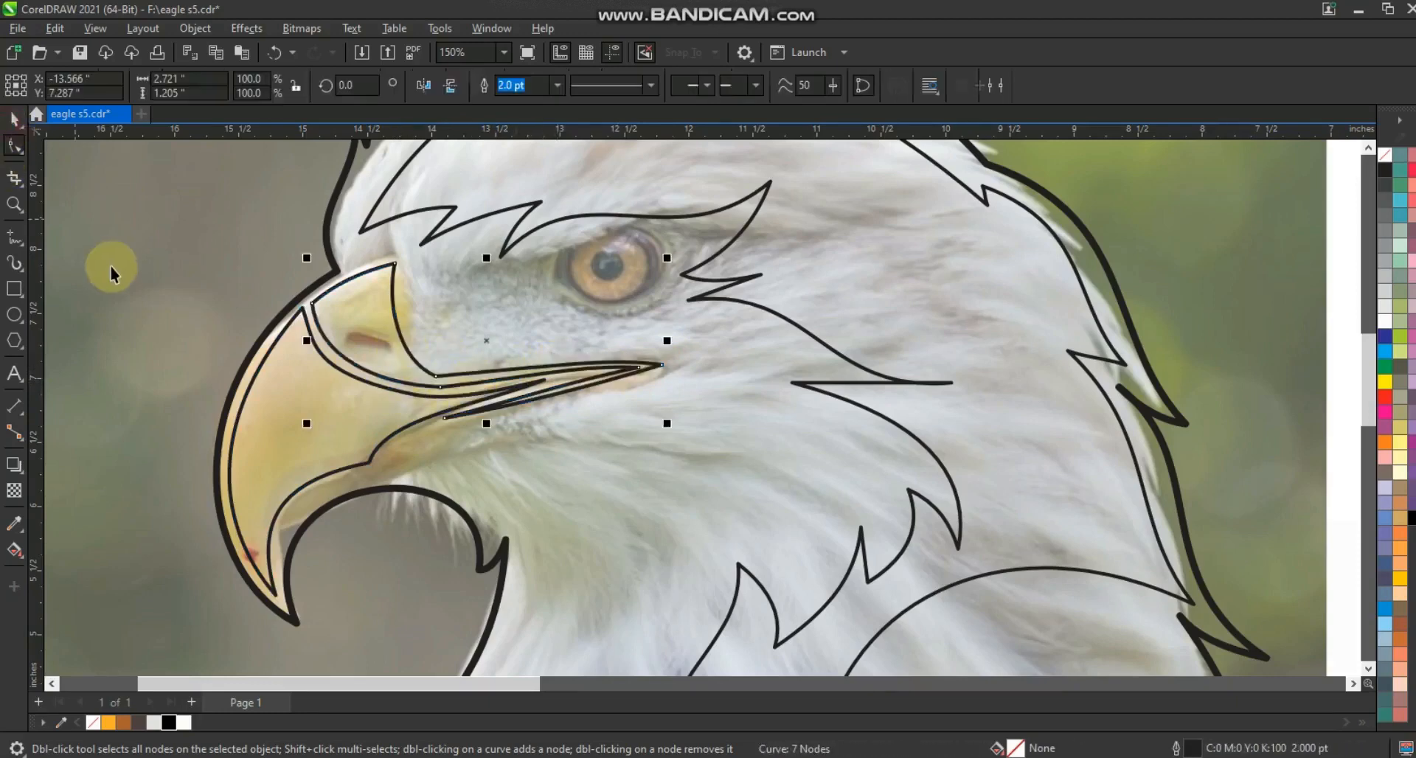
# - Draw a closed straight-sided sliver for the lower beak, from below the mouth line forward to the inside of the hook
pyautogui.click(14, 236)
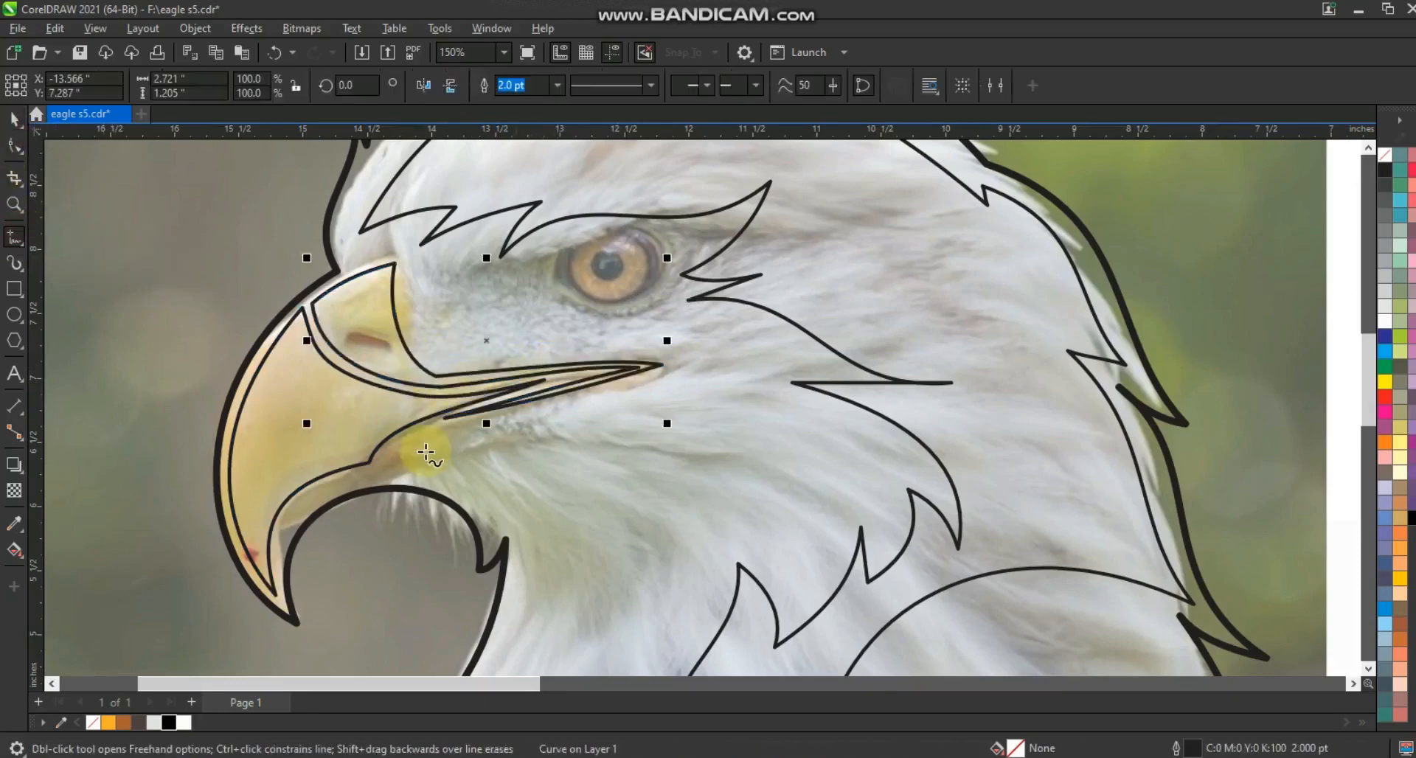
pyautogui.click(476, 418)
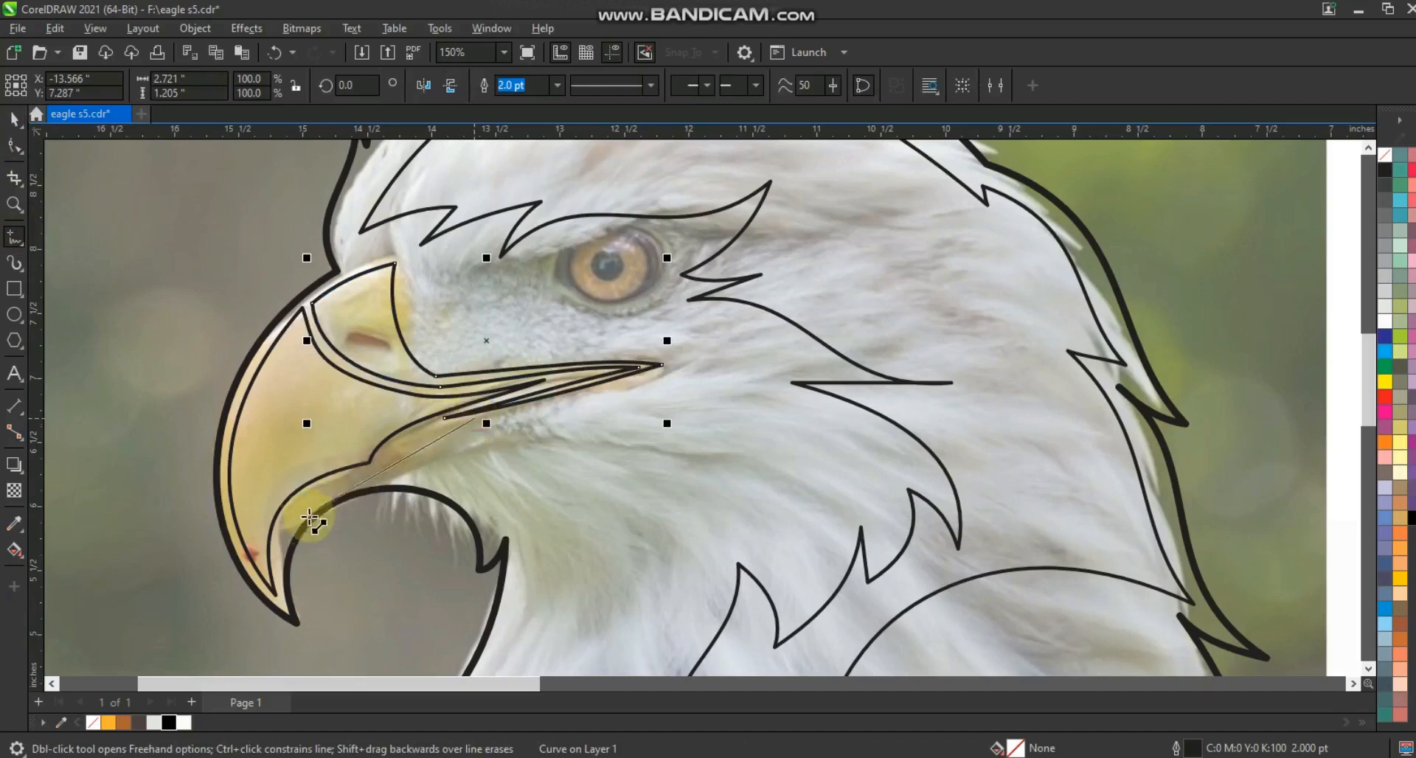
pyautogui.click(284, 528)
pyautogui.click(300, 498)
pyautogui.click(475, 419)
# - Convert the lower beak sliver's segments to curves and bow its lower edge and front end along the jaw
pyautogui.press('F10')
pyautogui.moveTo(503, 385); pyautogui.dragTo(435, 452)
pyautogui.moveTo(344, 491)
pyautogui.mouseDown()
pyautogui.moveTo(358, 494)
pyautogui.moveTo(344, 488)
pyautogui.mouseUp()
pyautogui.click(474, 428)
pyautogui.click(292, 508)
pyautogui.moveTo(295, 510); pyautogui.dragTo(290, 513)
pyautogui.moveTo(422, 453); pyautogui.dragTo(412, 434)
# - Curve the lower beak sliver's upper edge to follow the mouth line and refine its front node
pyautogui.moveTo(357, 472); pyautogui.dragTo(427, 432)
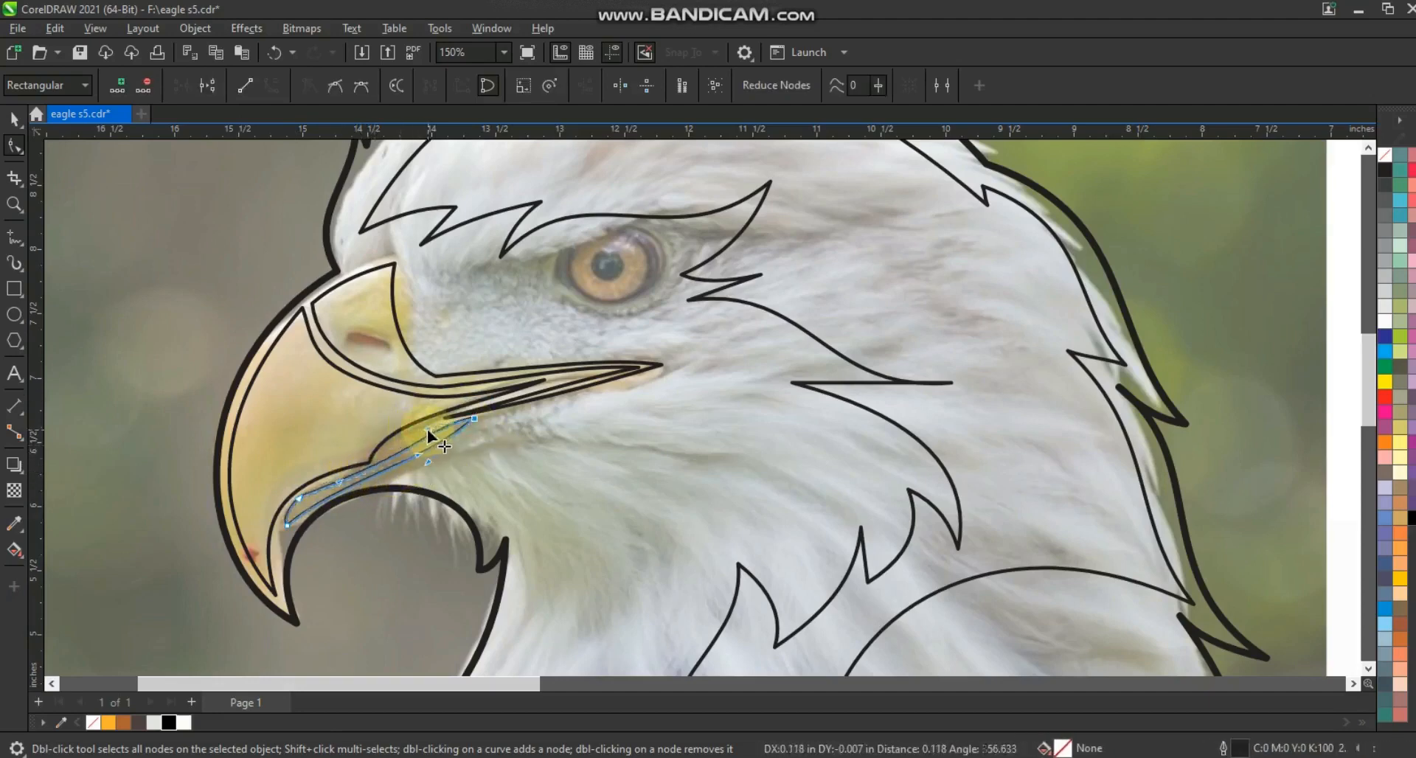
pyautogui.moveTo(335, 484); pyautogui.dragTo(342, 475)
pyautogui.click(311, 489)
pyautogui.click(300, 500)
pyautogui.moveTo(417, 456); pyautogui.dragTo(418, 450)
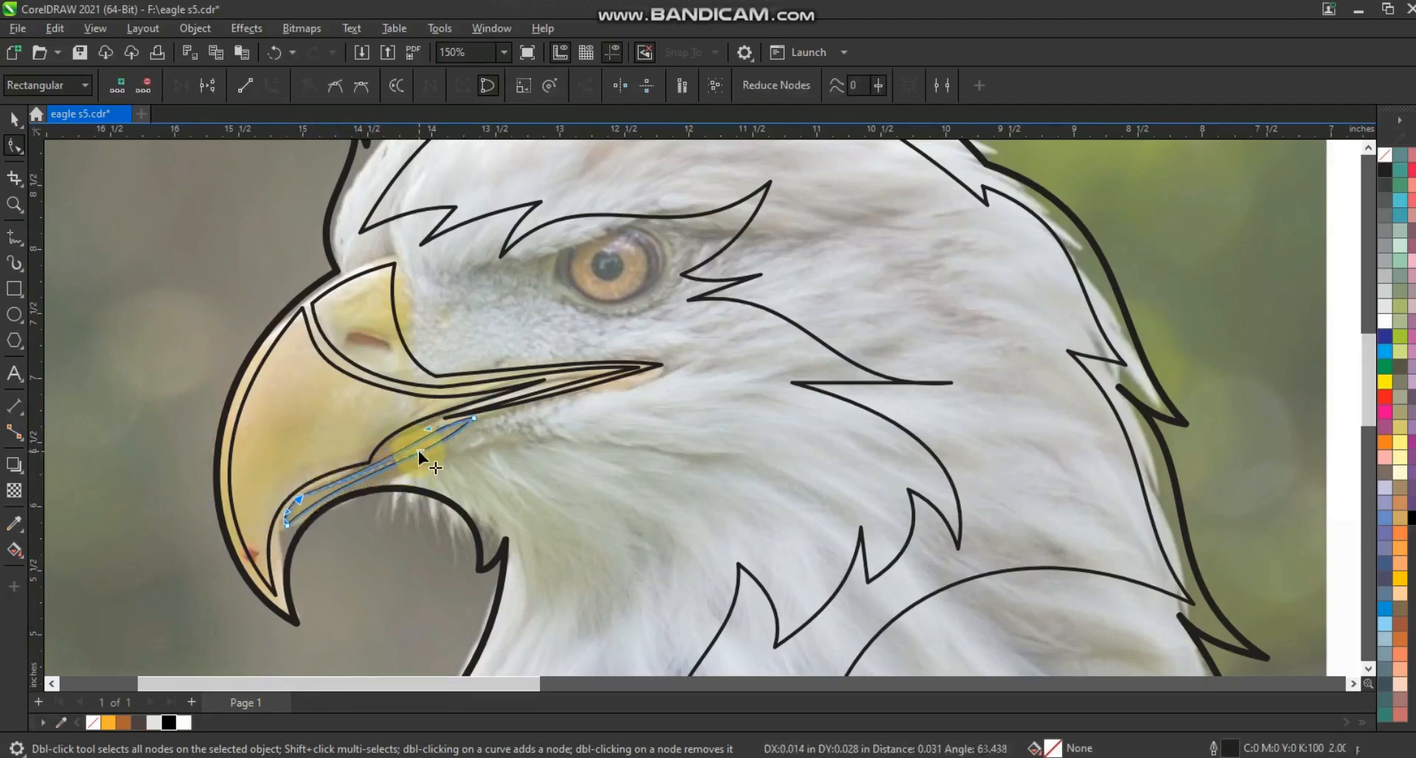
pyautogui.click(14, 119)
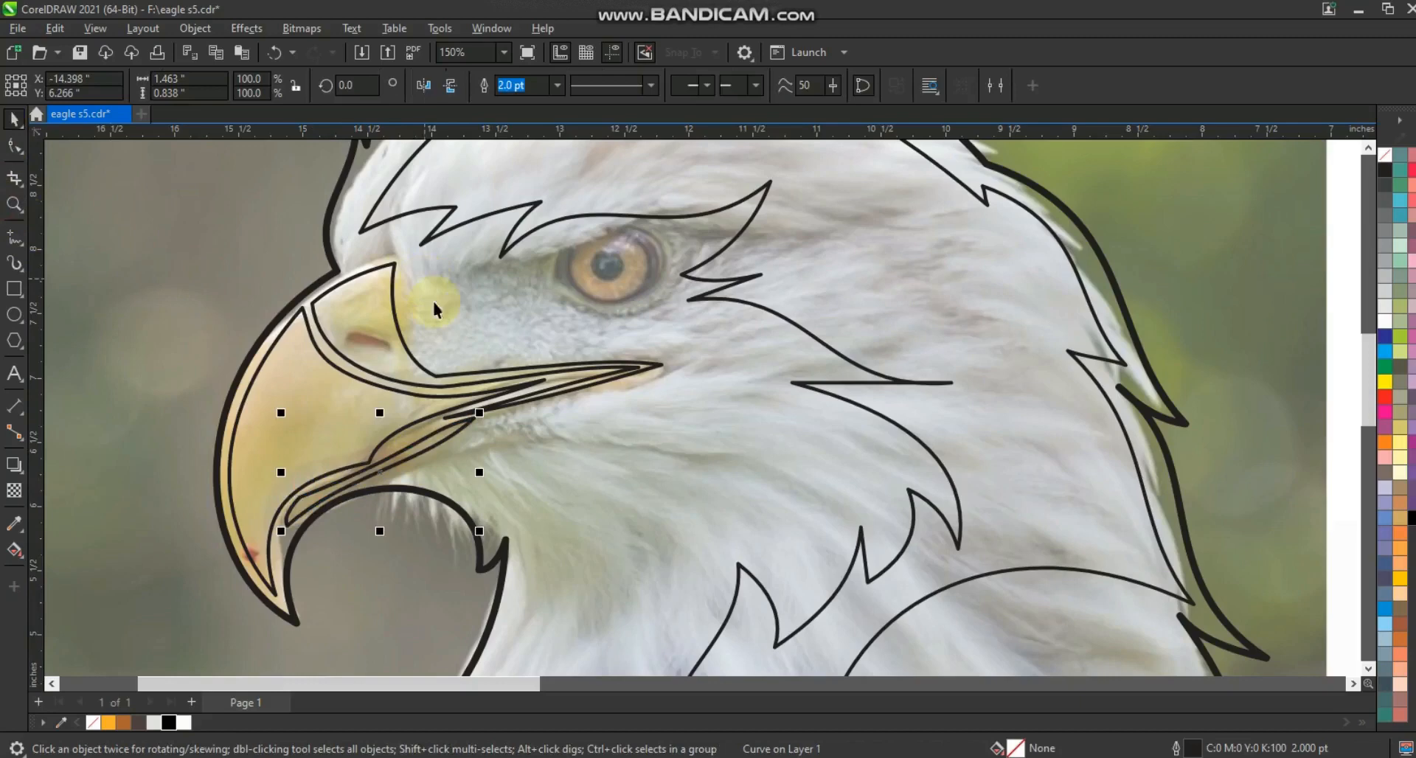
# - Draw a closed two-node nostril inside the cere and curve both sides into a slanted leaf shape about 0.3 in wide
pyautogui.click(15, 204)
pyautogui.moveTo(345, 244); pyautogui.dragTo(611, 461)
pyautogui.click(14, 239)
pyautogui.hotkey('ctrl', 'z')
pyautogui.click(384, 352)
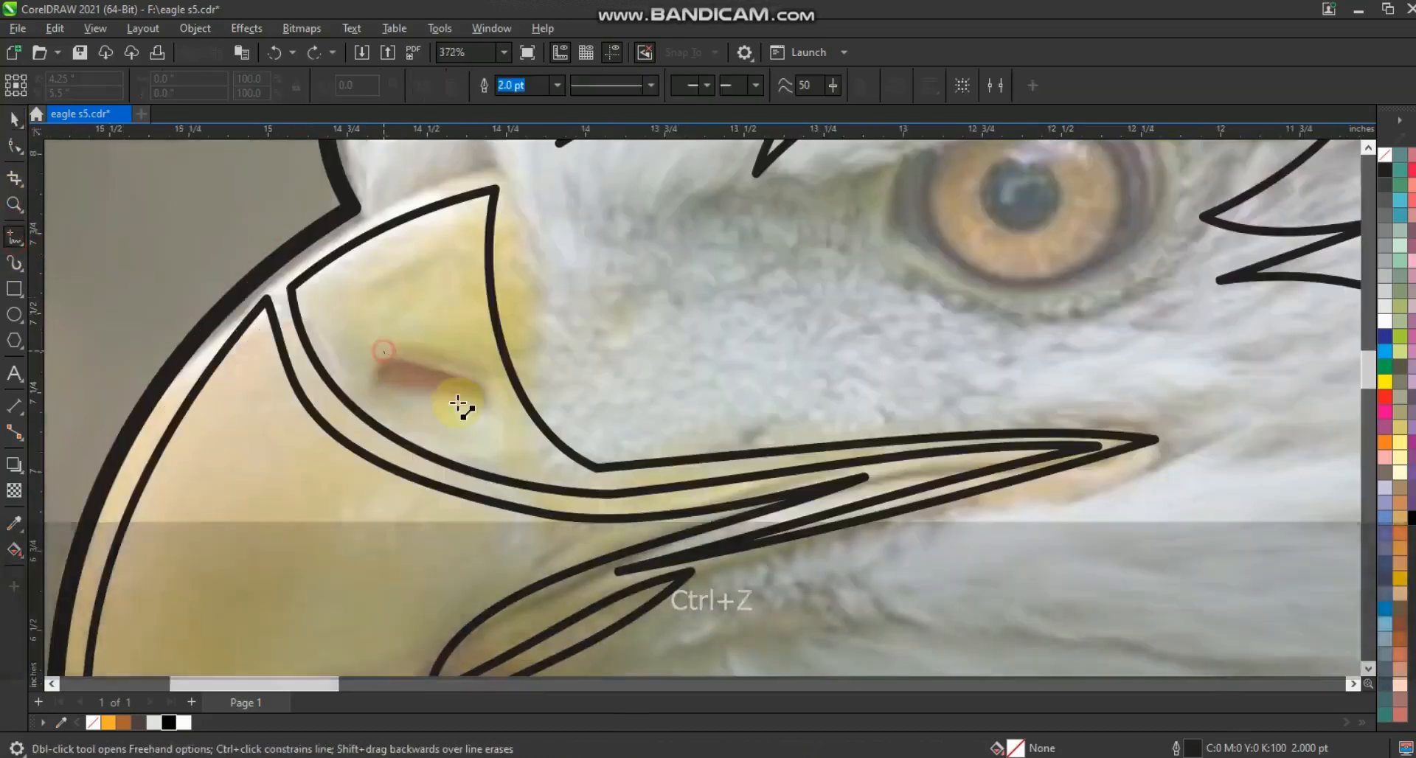
pyautogui.click(481, 415)
pyautogui.click(14, 149)
pyautogui.moveTo(430, 383)
pyautogui.mouseDown()
pyautogui.moveTo(431, 411)
pyautogui.moveTo(451, 380)
pyautogui.mouseUp()
pyautogui.click(476, 414)
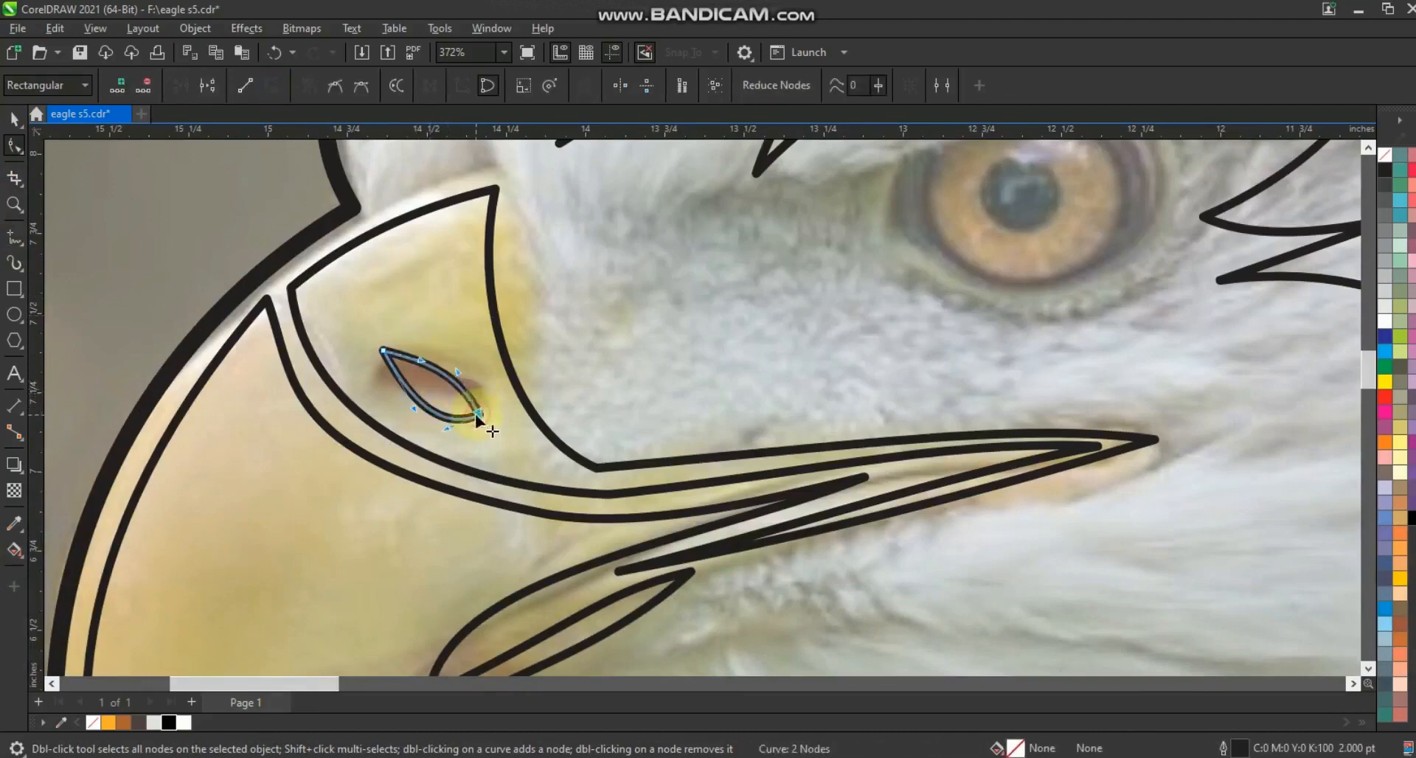
pyautogui.click(14, 118)
# - Draw a closed two-node straight shape about 0.9 in wide, slanting across the eye from its front corner to its upper rear
pyautogui.press('F3')
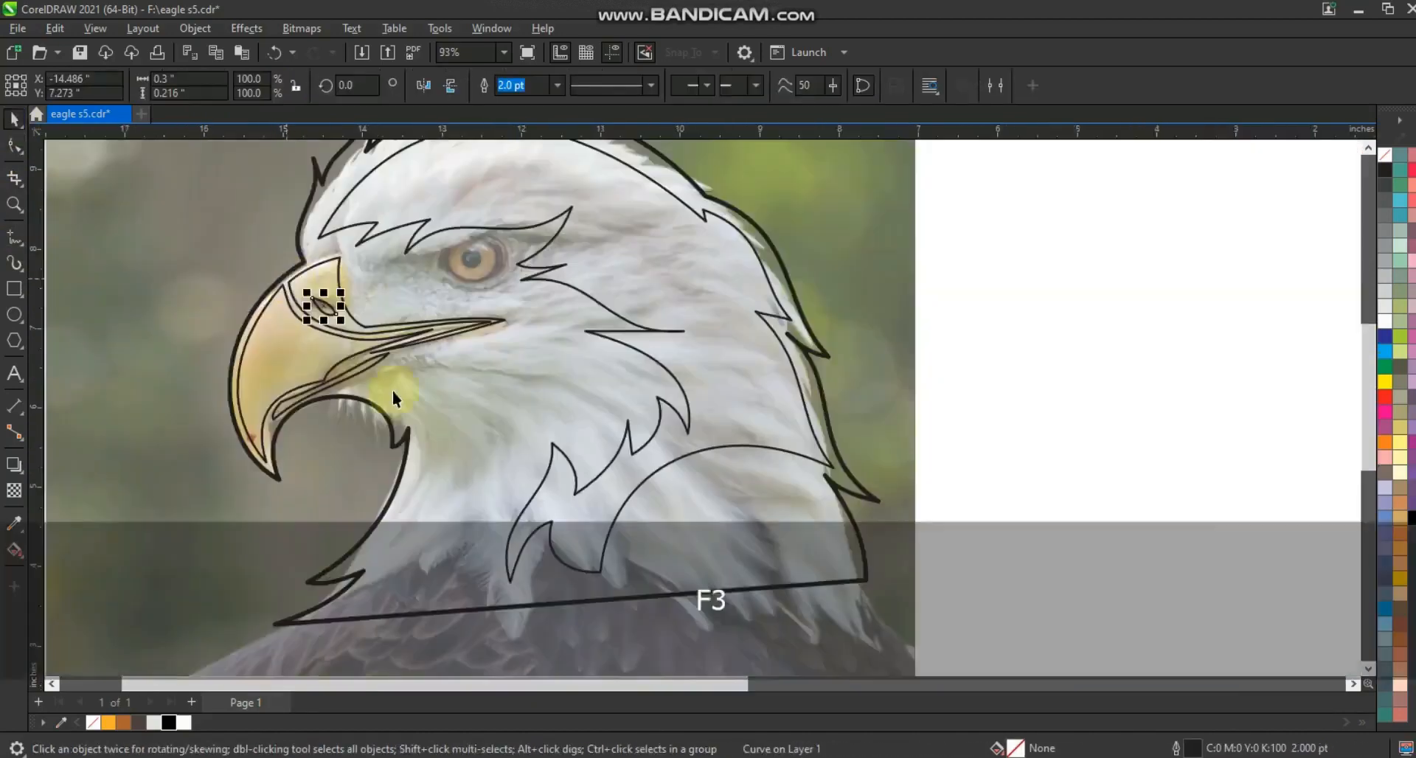
pyautogui.press('F3')
pyautogui.press('Escape')
pyautogui.click(14, 204)
pyautogui.moveTo(384, 273); pyautogui.dragTo(725, 392)
pyautogui.click(14, 236)
pyautogui.click(332, 368)
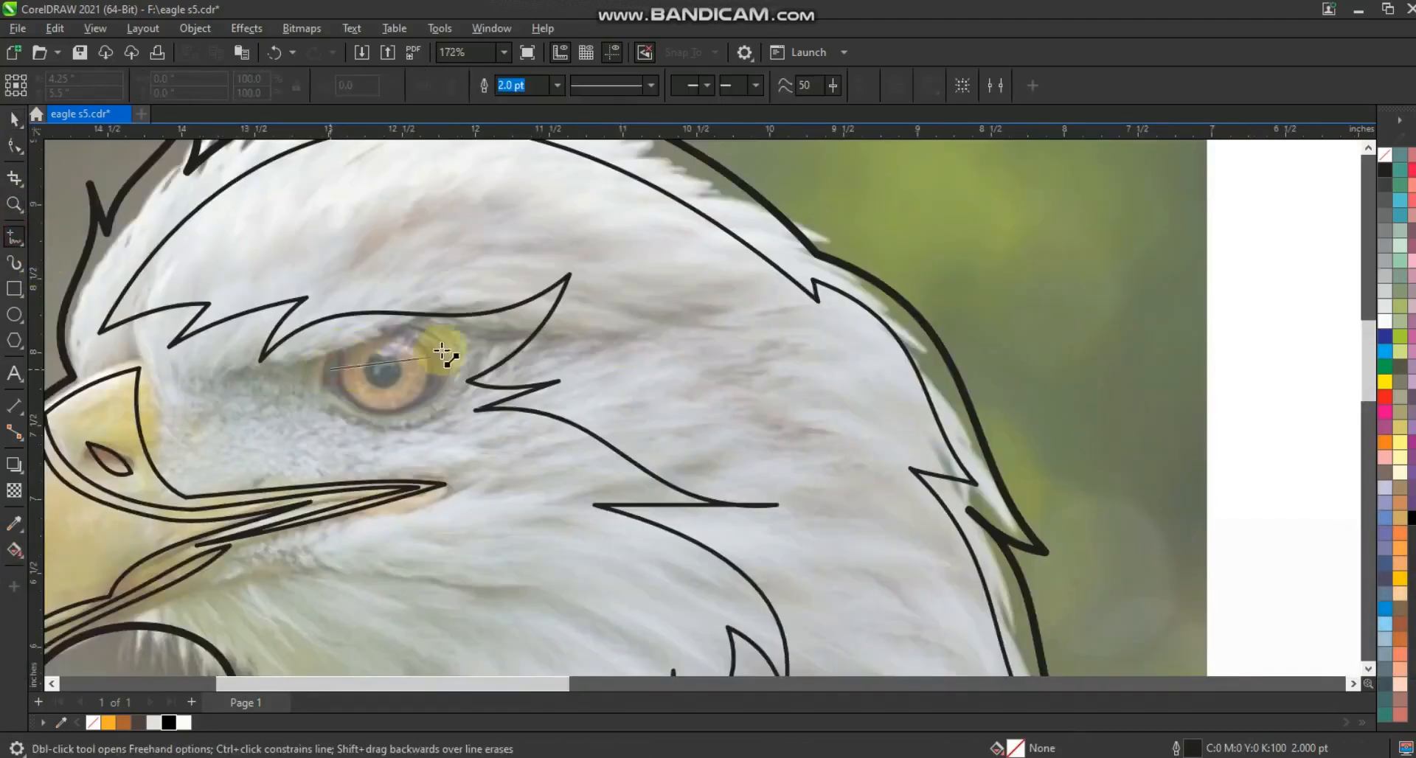
pyautogui.click(462, 339)
# - Bow the eye shape's lower side beneath the iris and extend its rear corner toward the brow
pyautogui.click(14, 145)
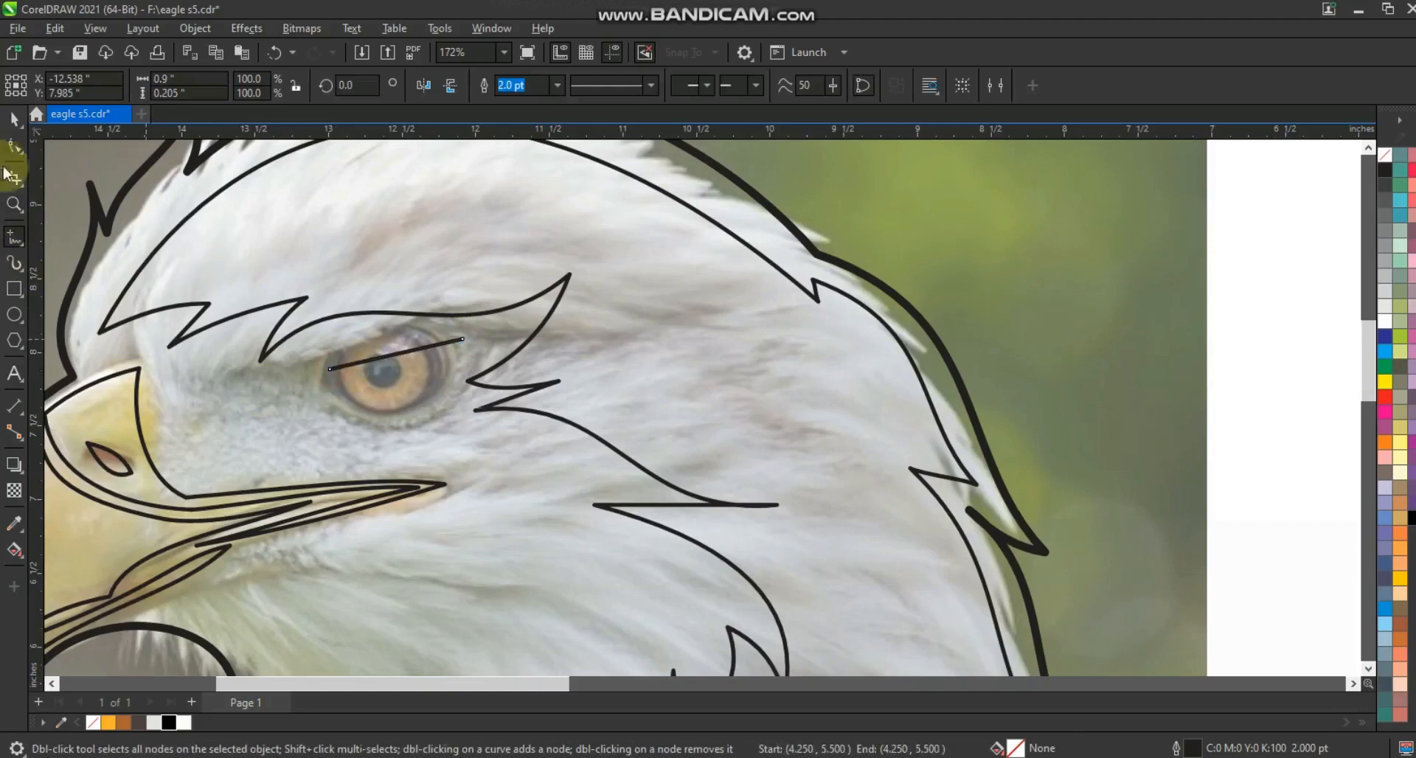
pyautogui.moveTo(544, 423); pyautogui.dragTo(544, 422)
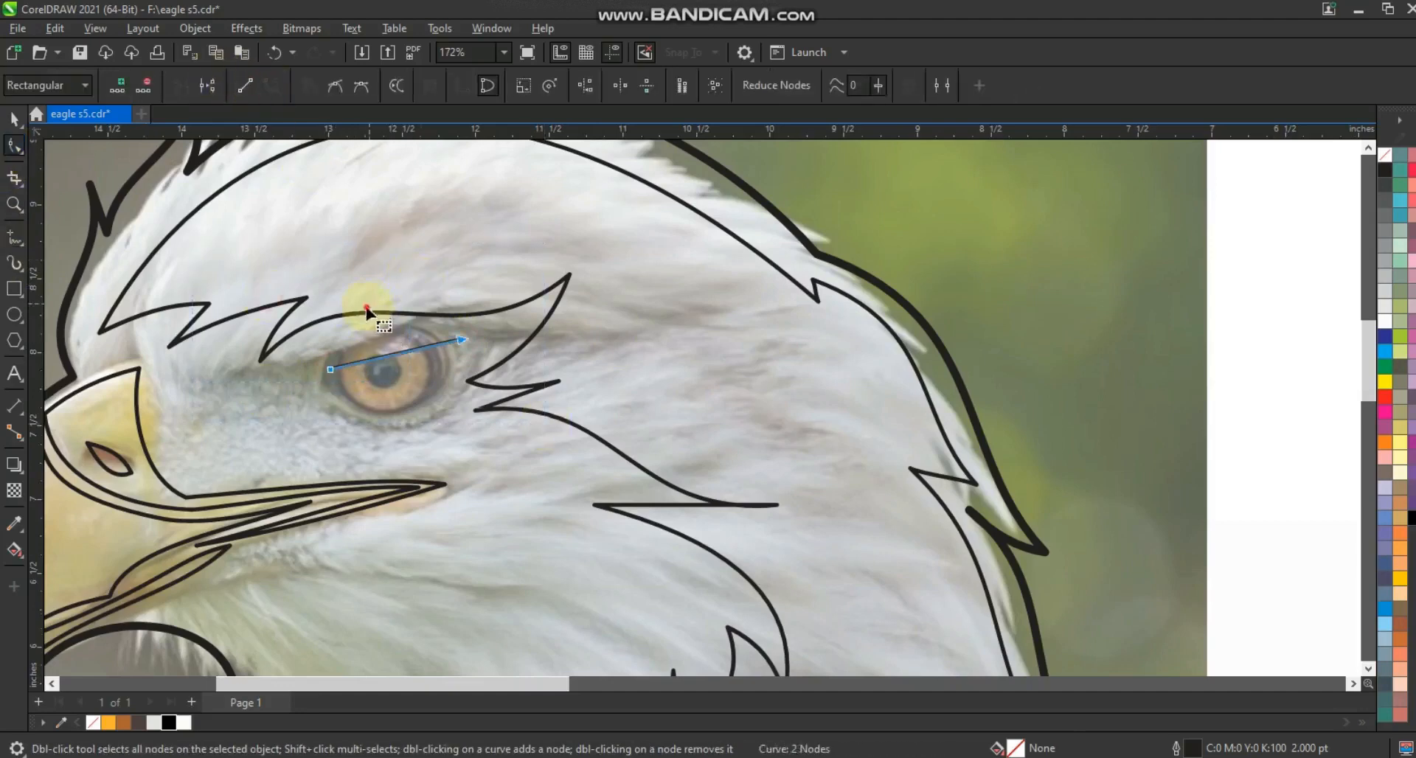
pyautogui.moveTo(383, 357); pyautogui.dragTo(396, 434)
pyautogui.moveTo(400, 386); pyautogui.dragTo(405, 396)
pyautogui.moveTo(329, 370); pyautogui.dragTo(469, 338)
pyautogui.click(16, 116)
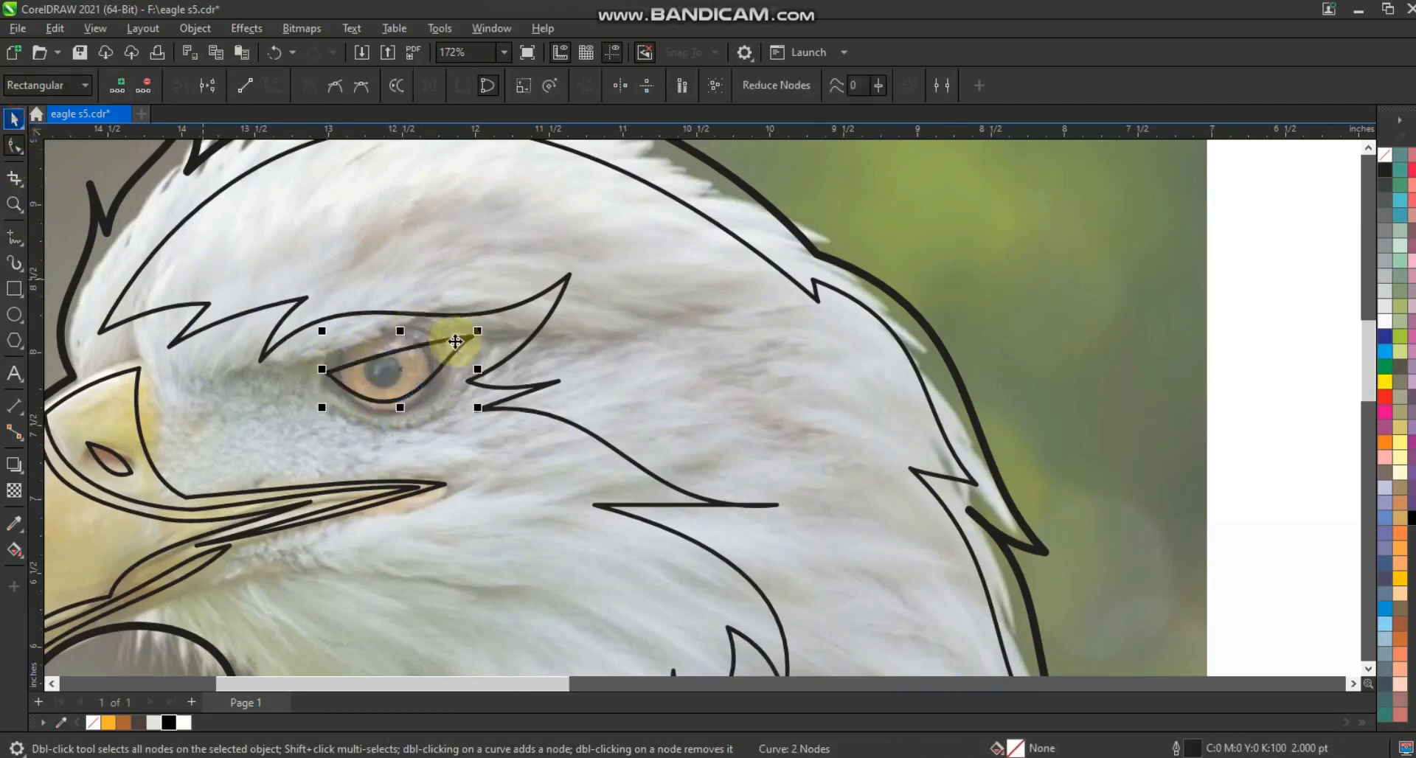
# - Move the complete eagle tracing off the photo onto the blank area beside it
pyautogui.press('F3')
pyautogui.press('Escape')
pyautogui.click(494, 389)
pyautogui.moveTo(494, 389); pyautogui.dragTo(830, 391)
pyautogui.keyDown('shift'); pyautogui.click(585, 373); pyautogui.keyUp('shift')
pyautogui.moveTo(585, 373); pyautogui.dragTo(442, 338)
pyautogui.click(661, 542)
pyautogui.moveTo(961, 572); pyautogui.dragTo(461, 232)
pyautogui.hotkey('shift', 'F2')
pyautogui.press('Escape')
# - Fill the cere and mouth shape orange (R251 G178 B47), and both beak shapes with 70% black gray
pyautogui.click(506, 362)
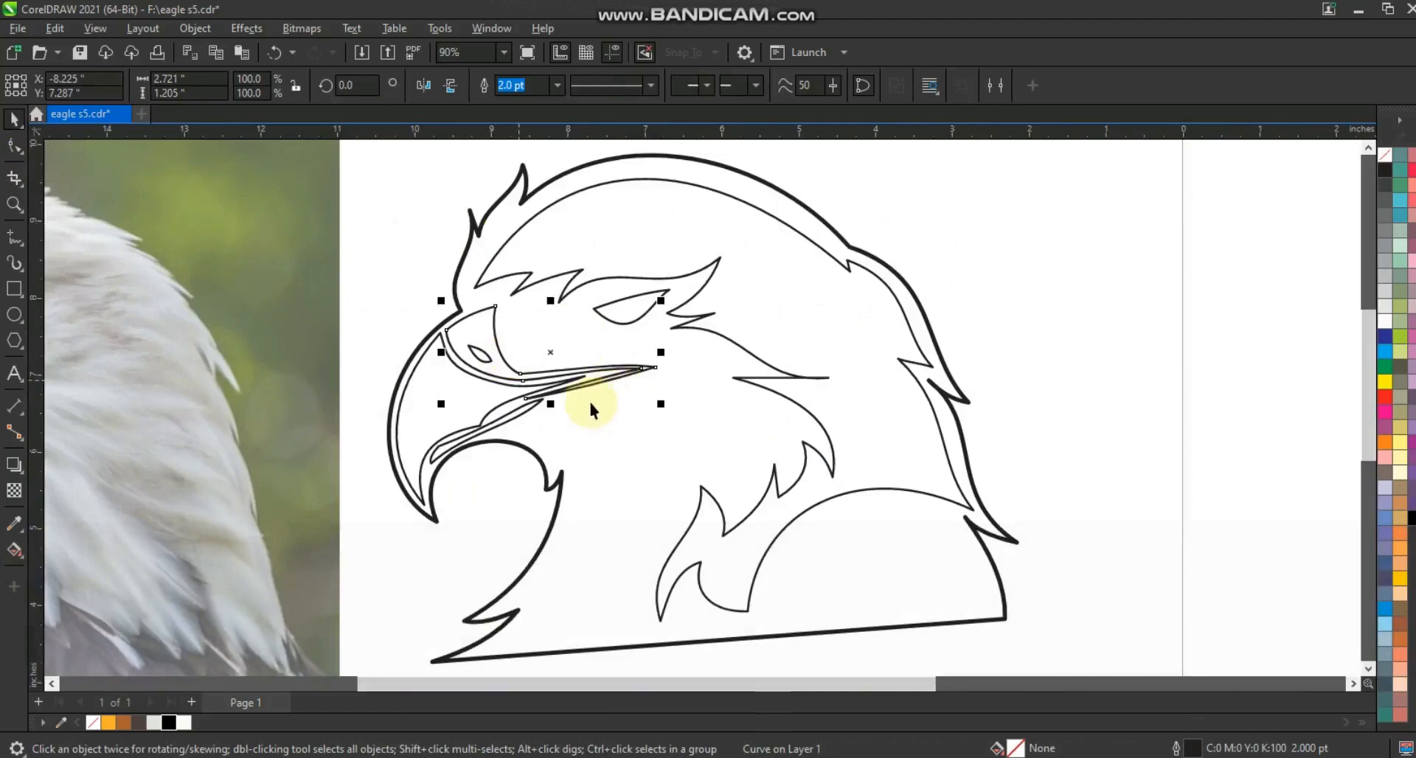
pyautogui.click(109, 723)
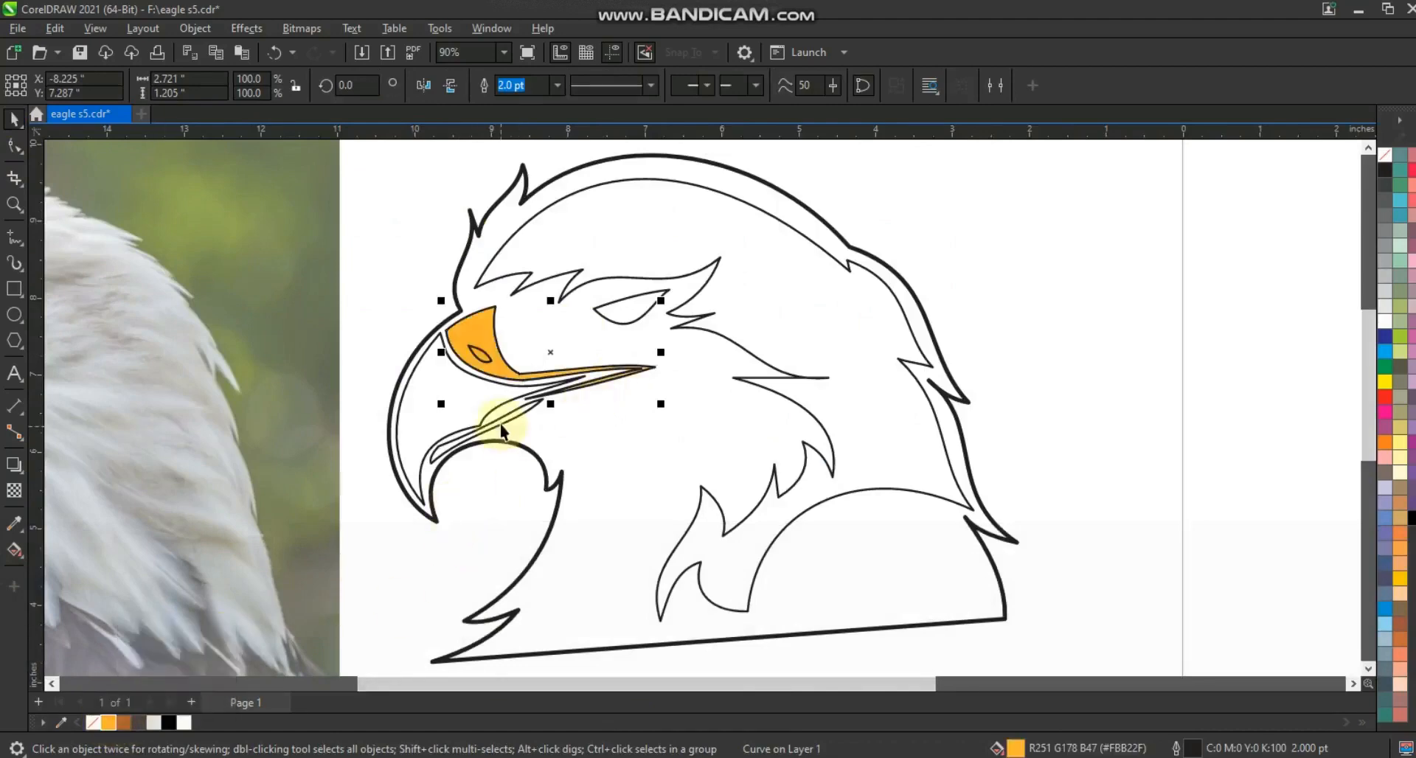
pyautogui.keyDown('shift'); pyautogui.click(477, 432); pyautogui.keyUp('shift')
pyautogui.click(138, 722)
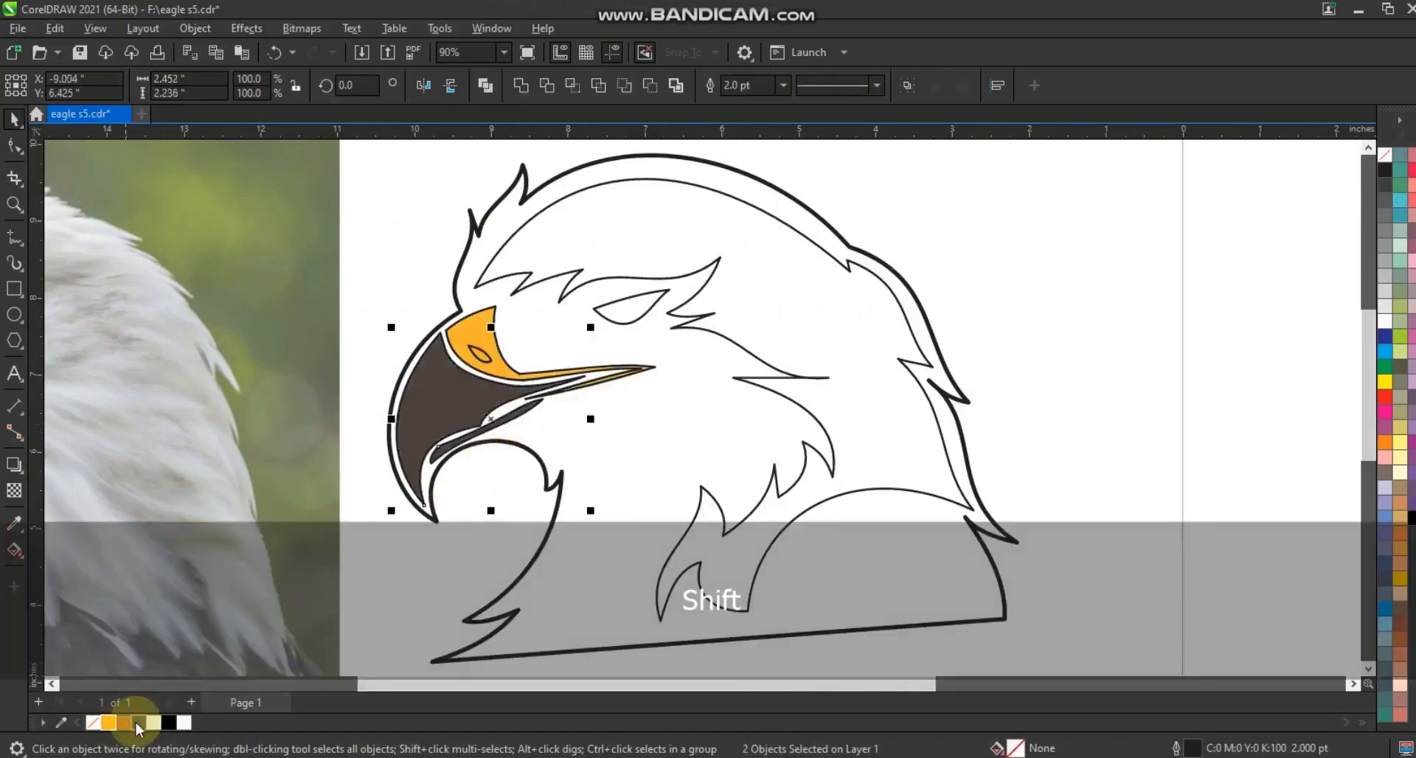
pyautogui.click(1385, 215)
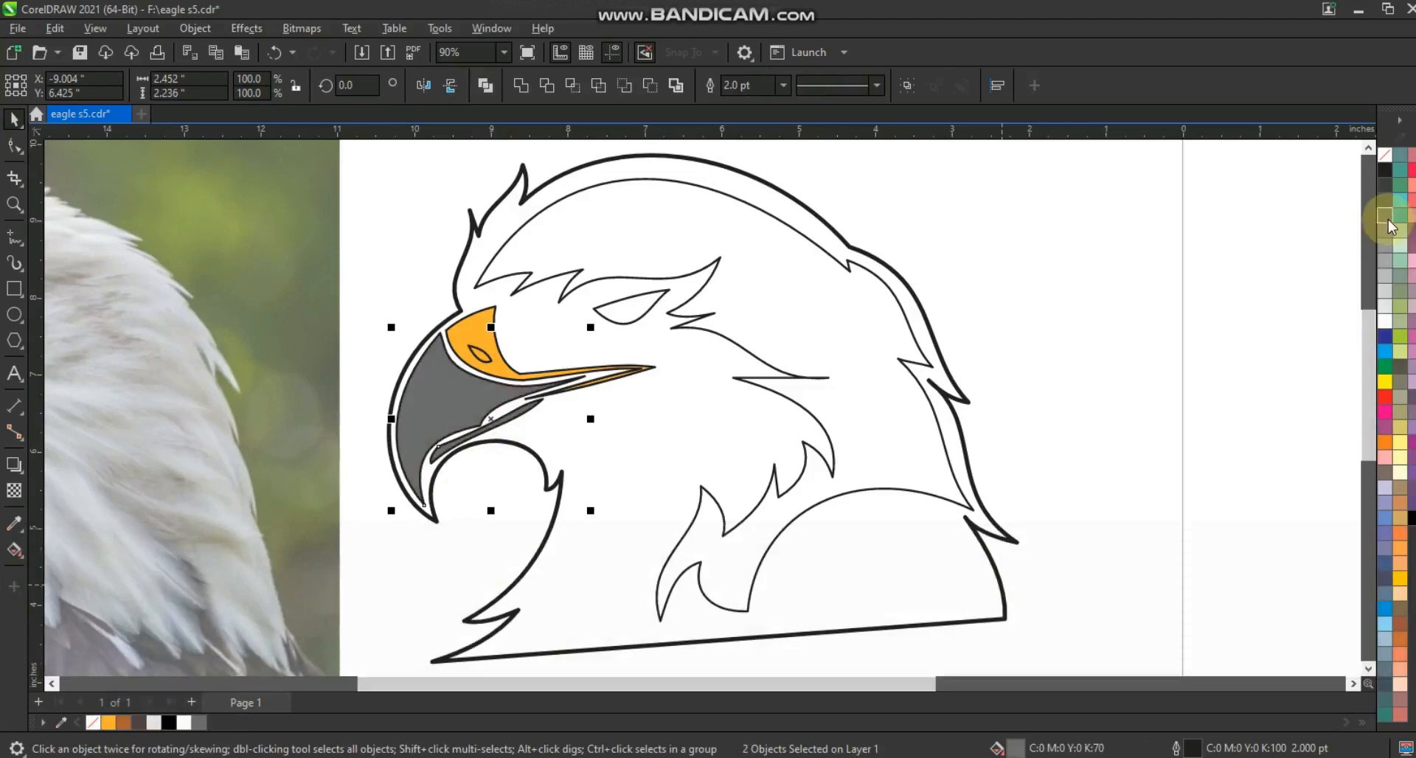
# - Fill the nostril and outer head silhouette black, the inner feather shape orange and the eye white
pyautogui.click(488, 356)
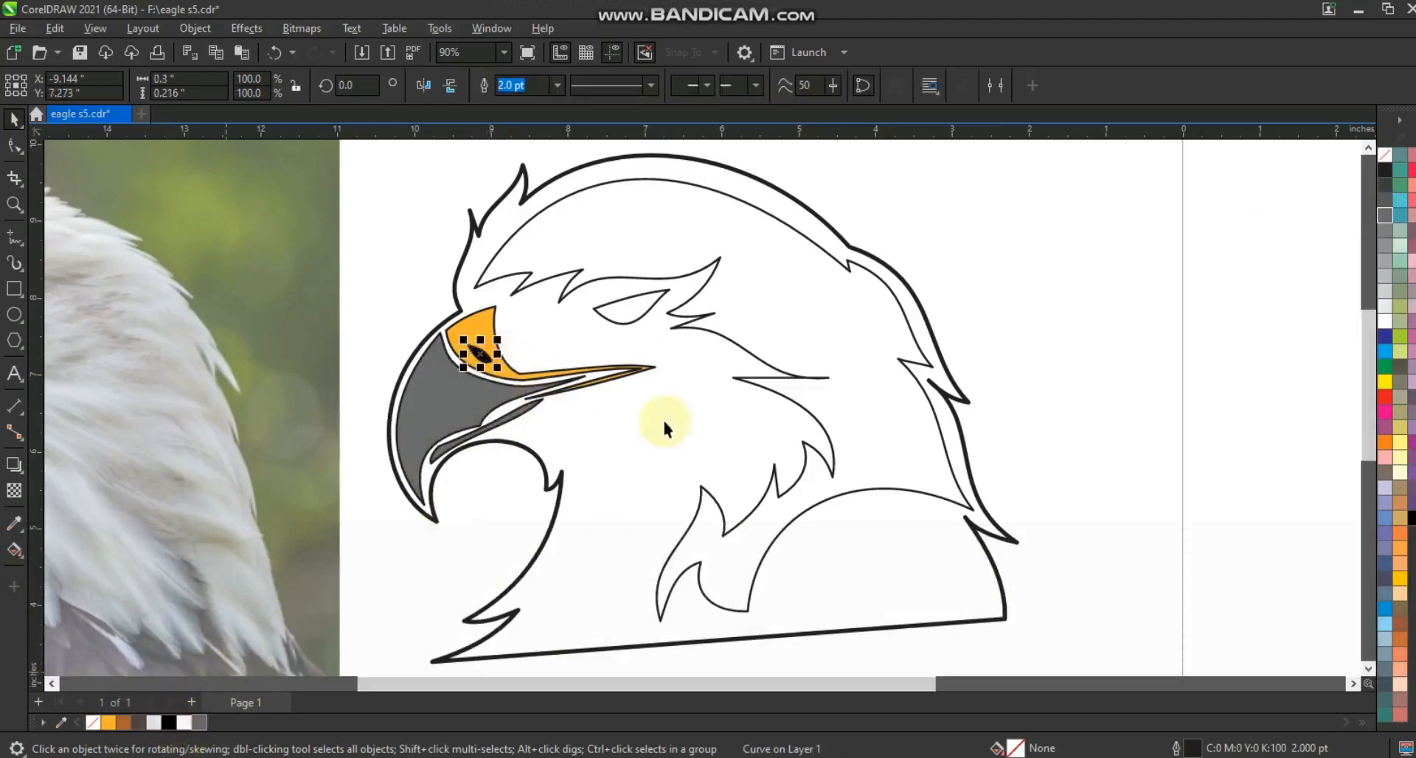
pyautogui.click(679, 326)
pyautogui.click(109, 723)
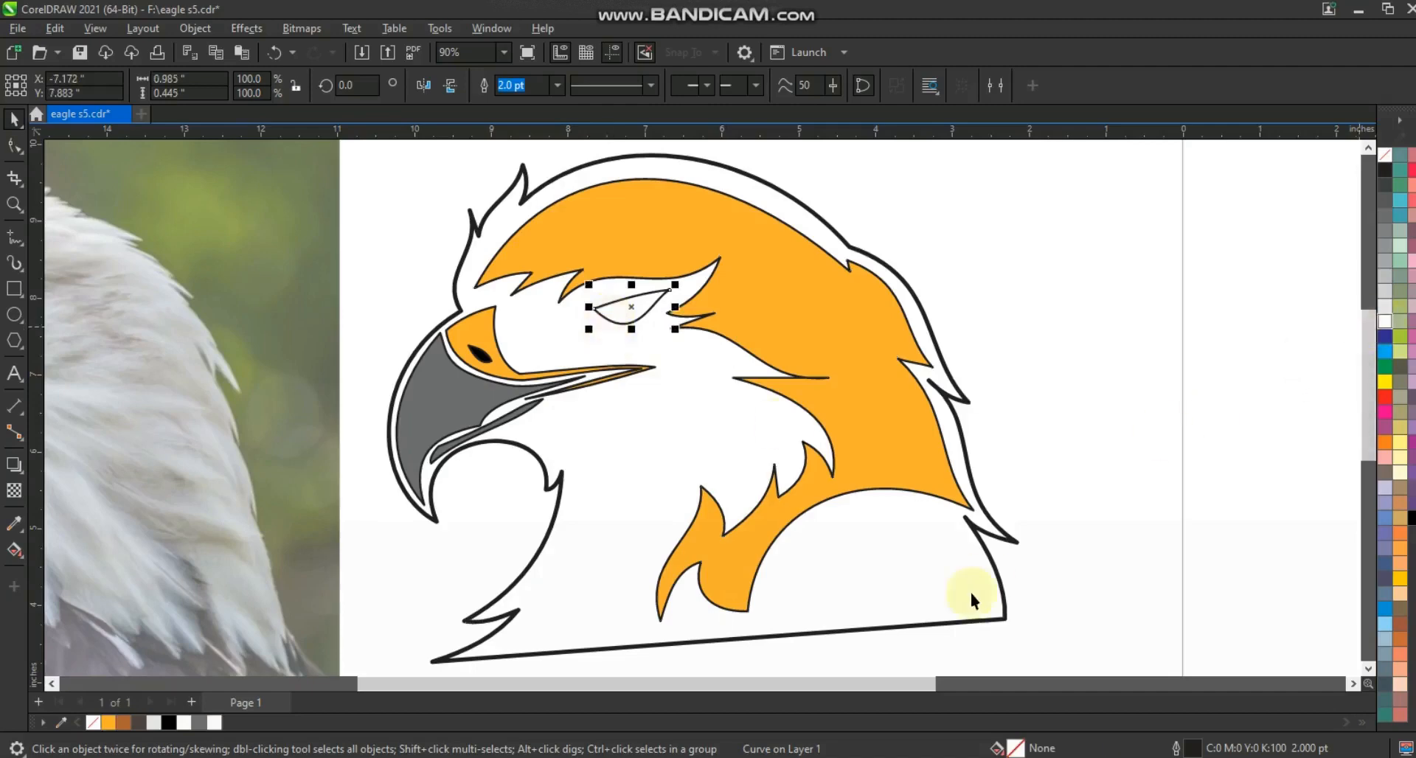
pyautogui.click(969, 596)
pyautogui.click(166, 725)
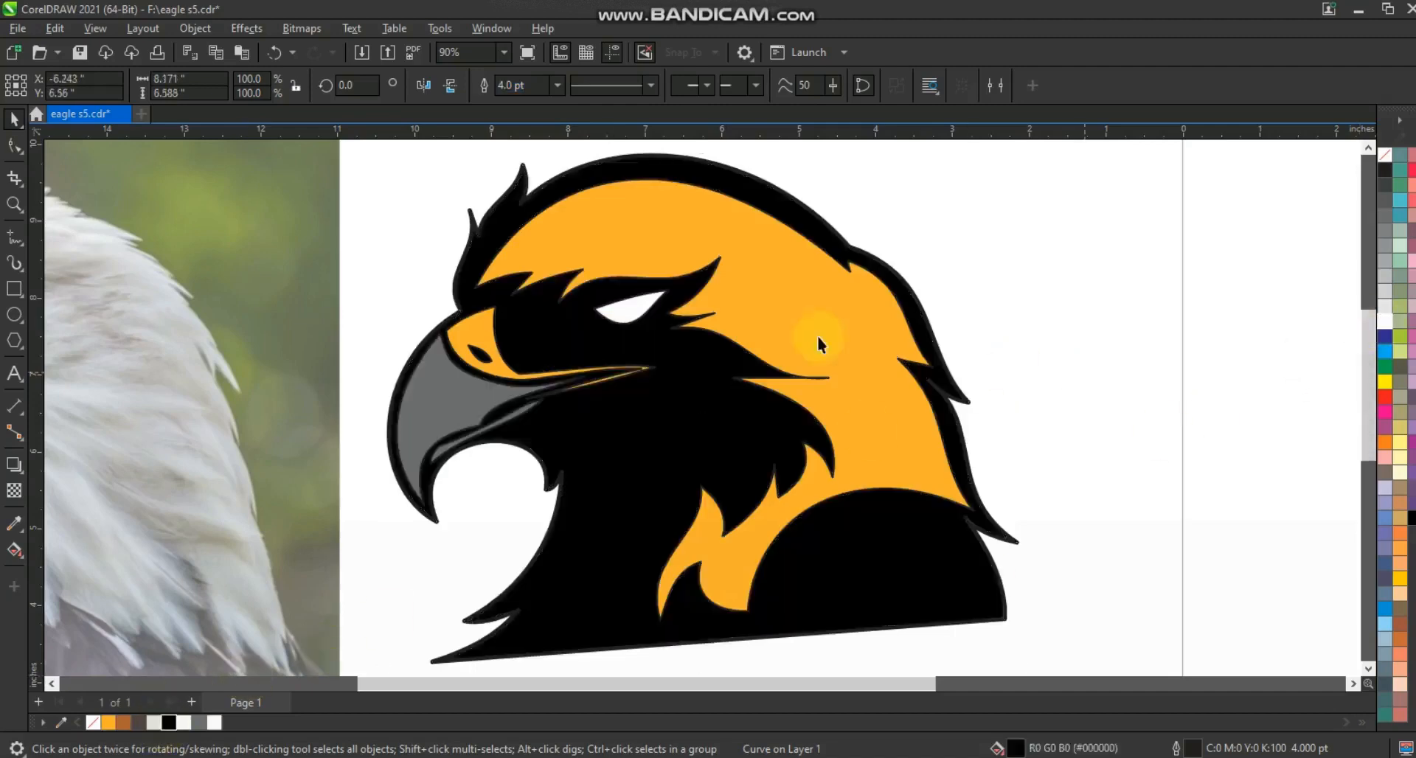
# - Select all seven eagle shapes and remove their outlines
pyautogui.press('F3')
pyautogui.press('Escape')
pyautogui.rightClick(1350, 170)
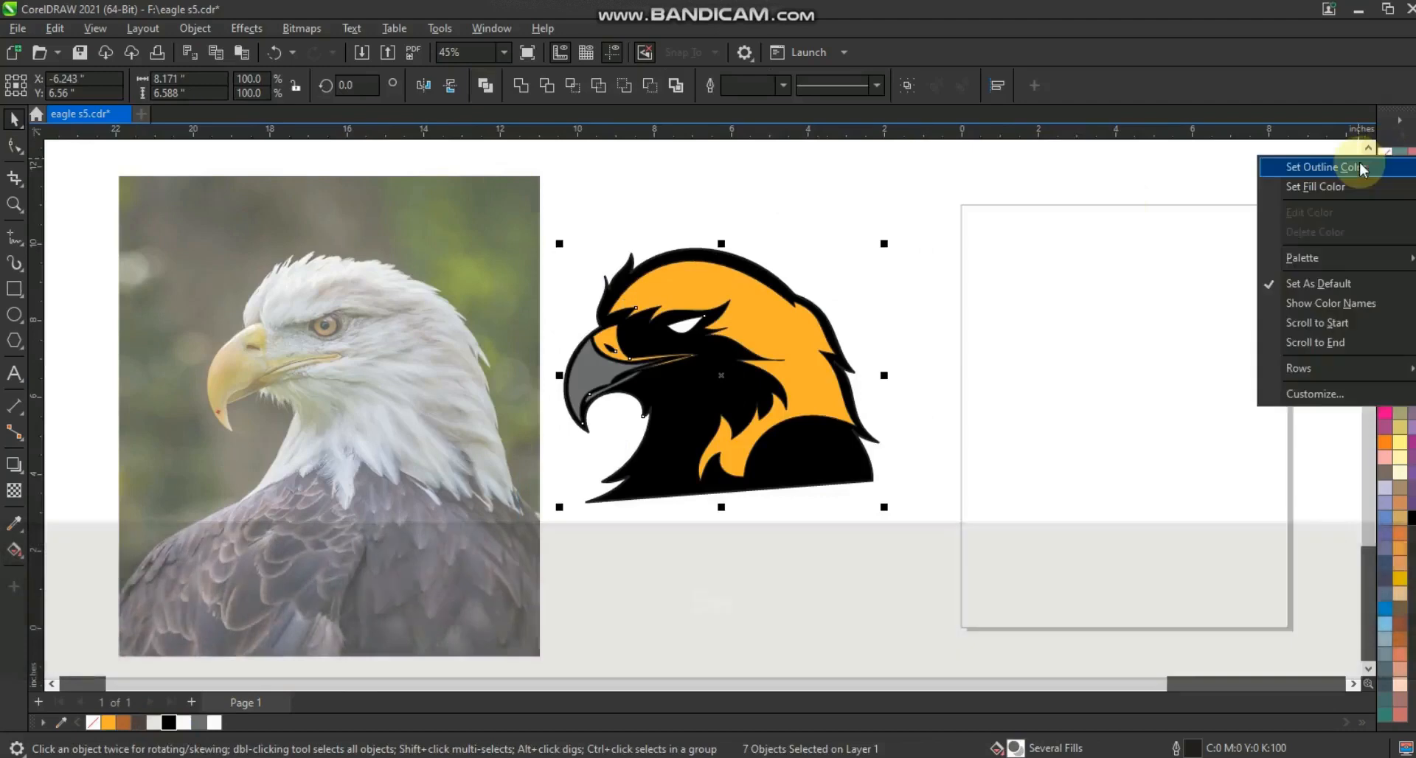
pyautogui.click(1012, 382)
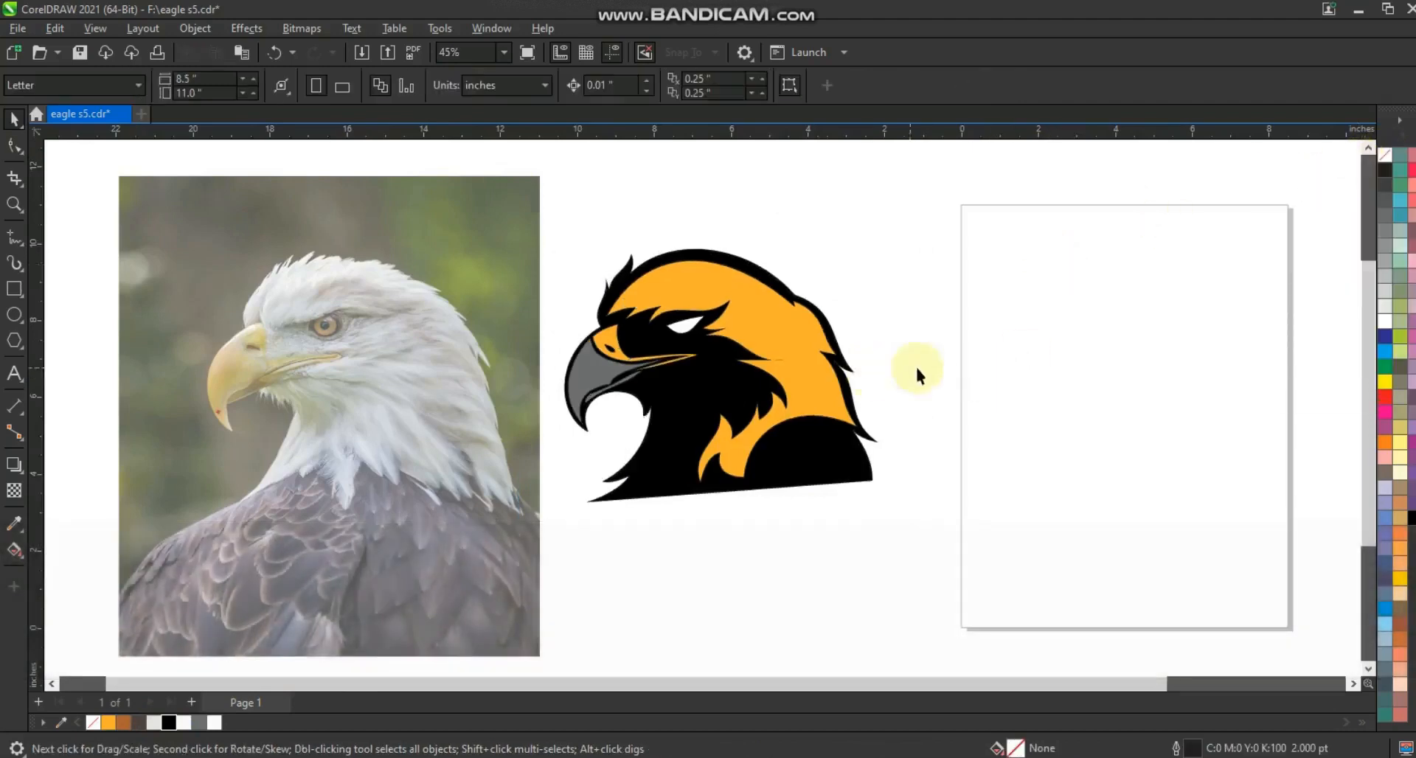
# - Draw a zigzag feather line from behind the eye across the orange plumage to the black shoulder
pyautogui.click(14, 204)
pyautogui.moveTo(494, 204); pyautogui.dragTo(987, 523)
pyautogui.click(14, 237)
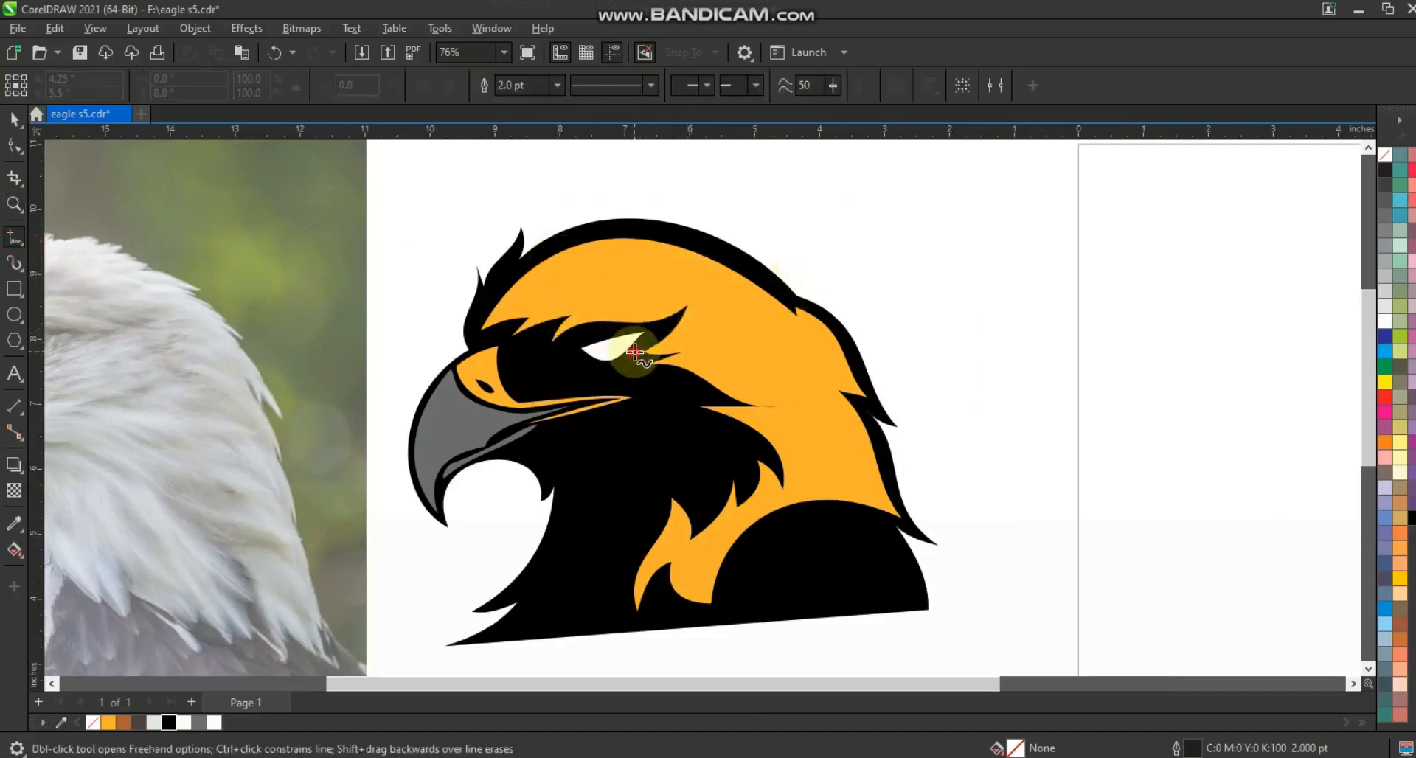
pyautogui.click(635, 352)
pyautogui.doubleClick(735, 346)
pyautogui.doubleClick(707, 337)
pyautogui.doubleClick(804, 369)
pyautogui.doubleClick(760, 371)
pyautogui.doubleClick(867, 483)
pyautogui.doubleClick(812, 469)
pyautogui.click(838, 490)
pyautogui.doubleClick(772, 525)
# - Bend the zigzag line's straight segments into curved feather edges
pyautogui.click(15, 145)
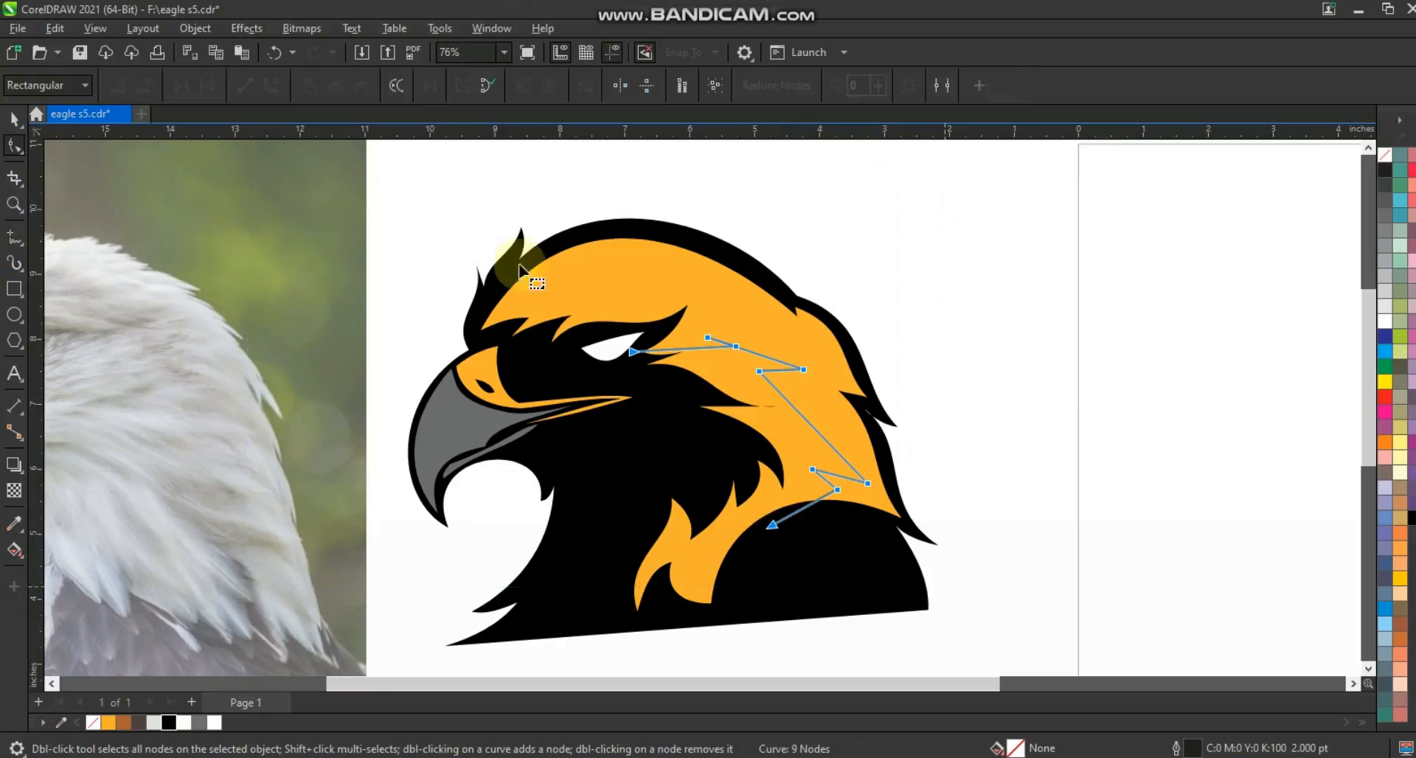
pyautogui.click(686, 343)
pyautogui.moveTo(686, 341); pyautogui.dragTo(686, 338)
pyautogui.moveTo(768, 355); pyautogui.dragTo(760, 343)
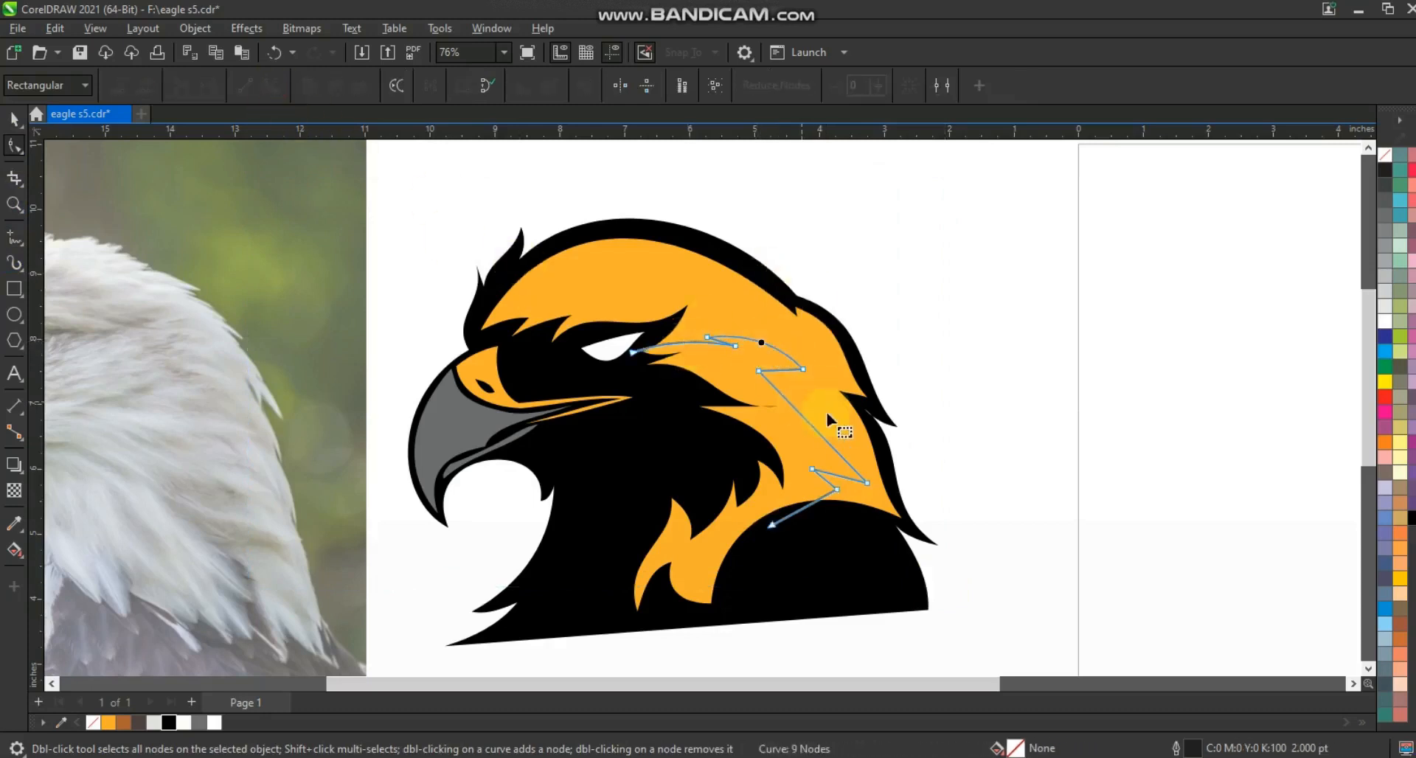
pyautogui.moveTo(812, 399); pyautogui.dragTo(858, 431)
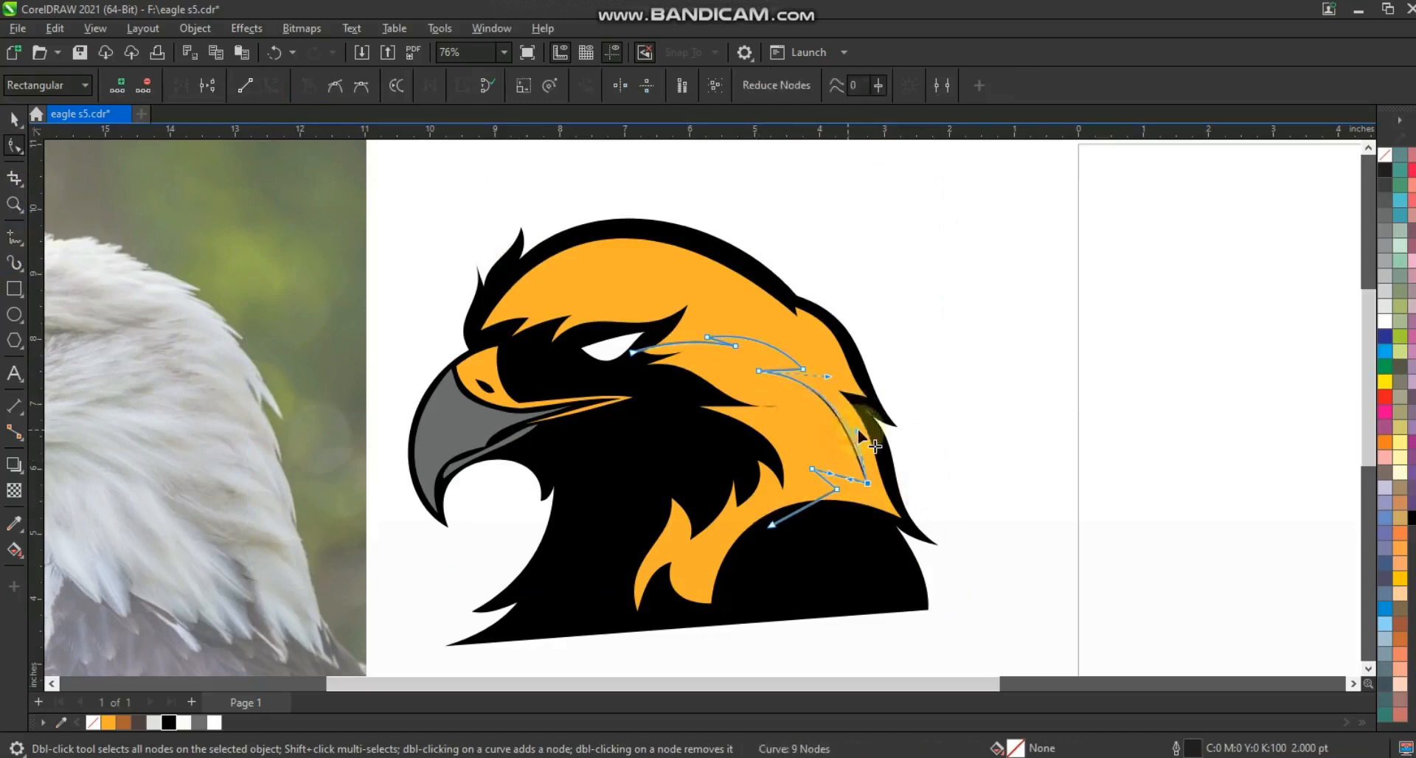
pyautogui.click(833, 471)
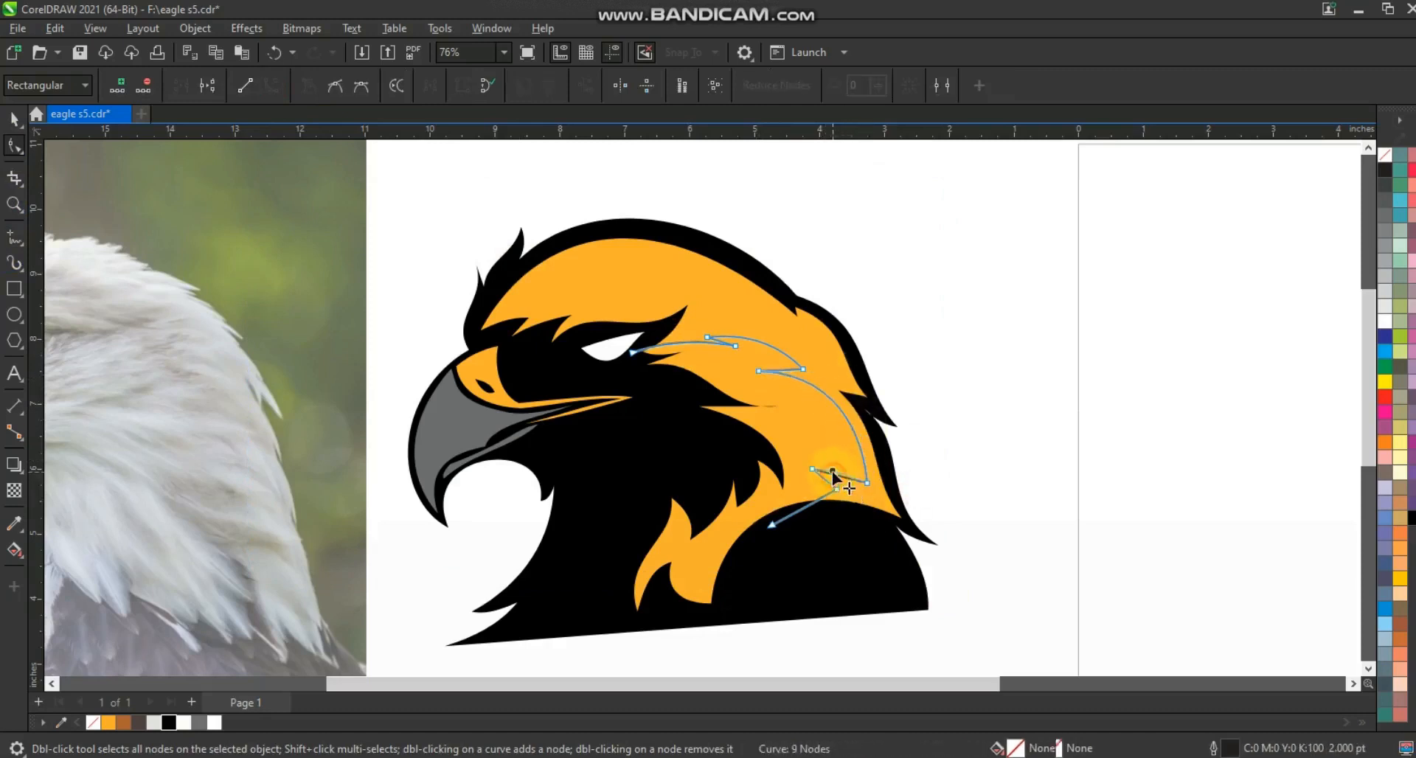
pyautogui.moveTo(809, 507); pyautogui.dragTo(803, 497)
pyautogui.click(828, 478)
# - Smart Fill the orange area inside the feather line, recolour the new shape brown, and delete the guide line
pyautogui.click(14, 550)
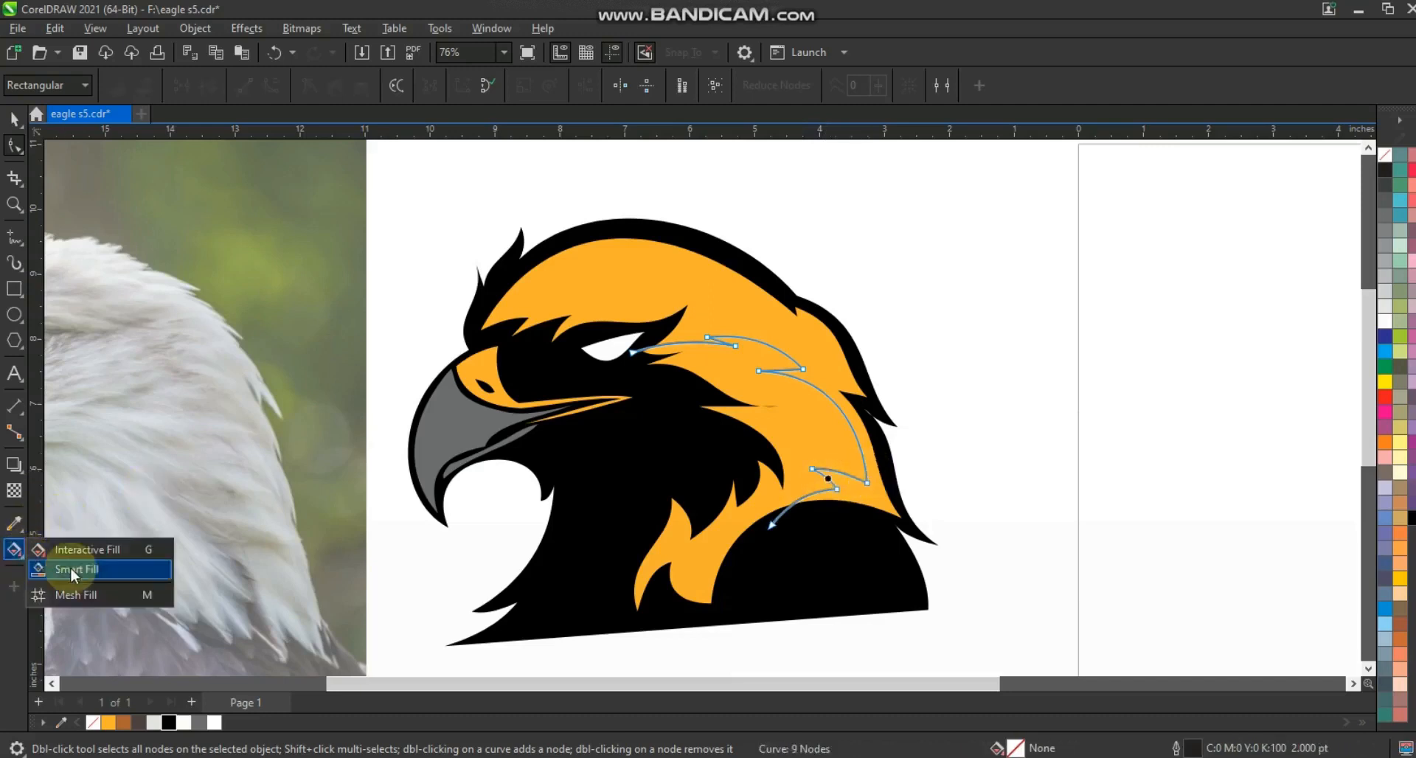
pyautogui.click(73, 570)
pyautogui.click(795, 441)
pyautogui.click(15, 119)
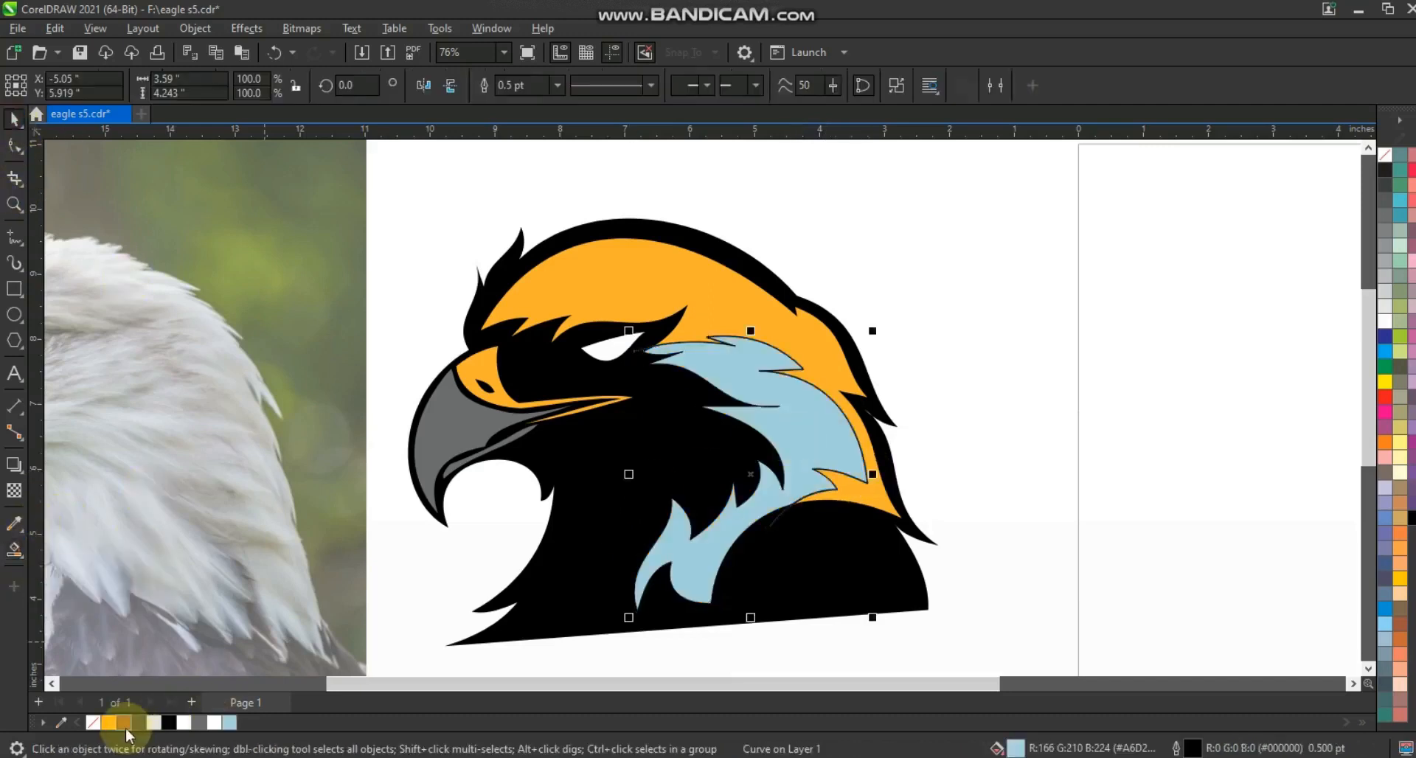
pyautogui.click(124, 725)
pyautogui.click(1116, 538)
pyautogui.press('Delete')
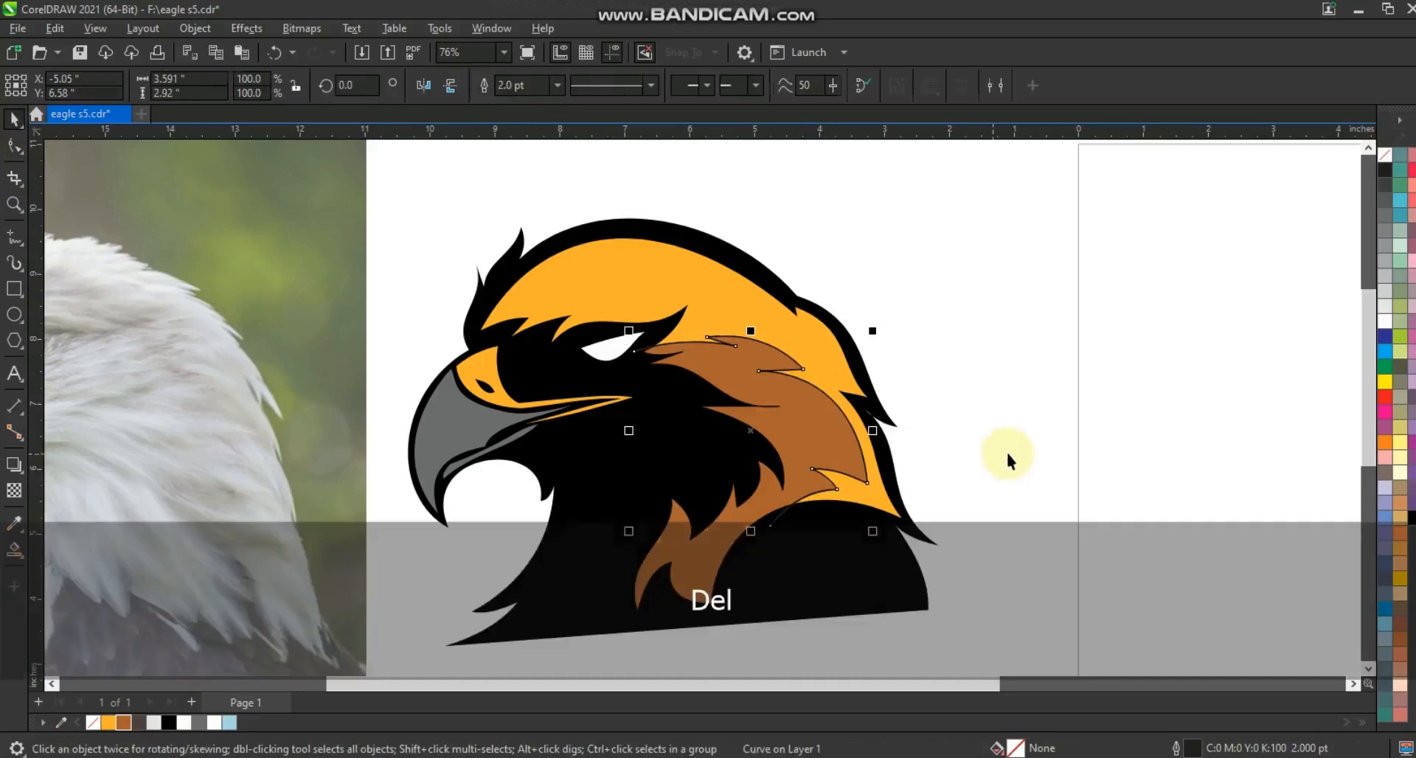
# - Draw a line from the forehead to the beak tip and curve it parallel to the beak's front edge
pyautogui.click(14, 238)
pyautogui.click(509, 345)
pyautogui.click(434, 530)
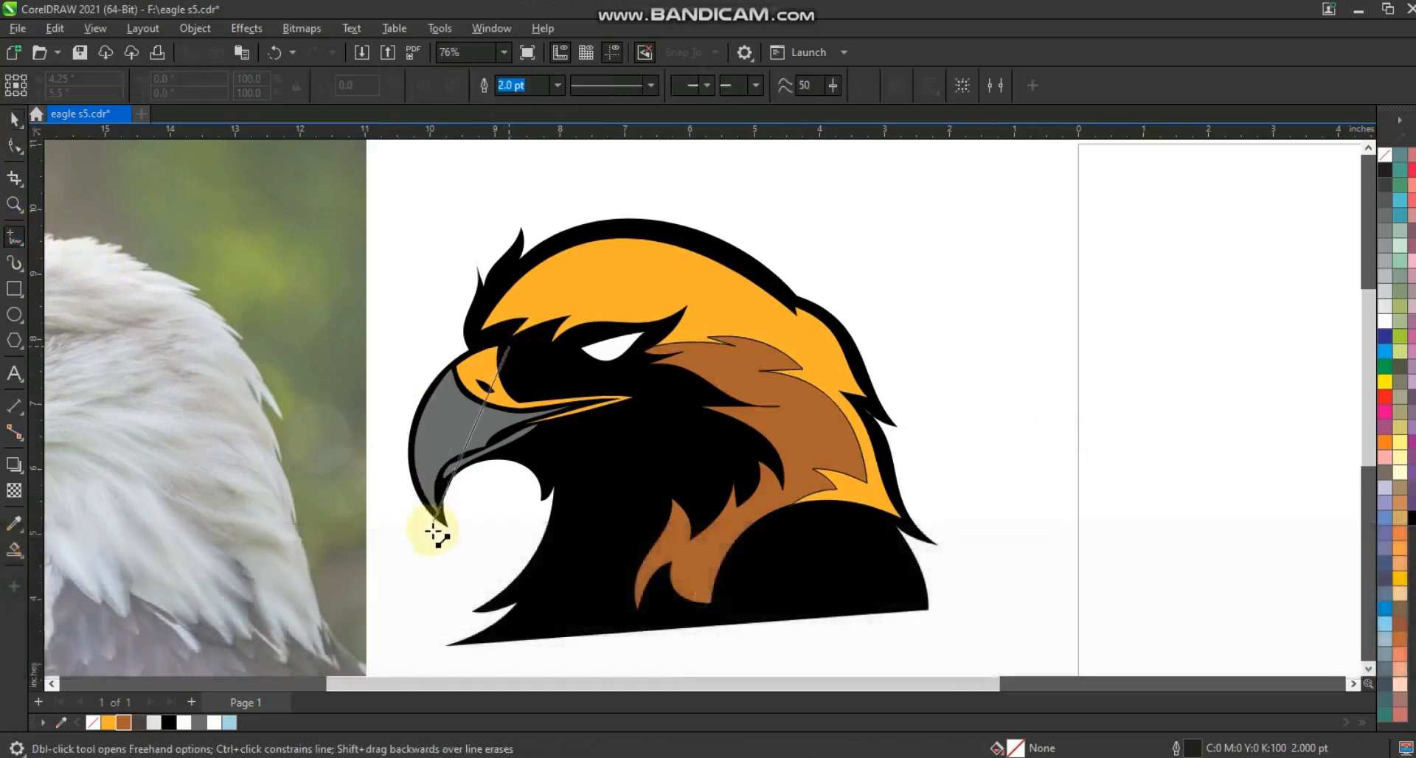
pyautogui.click(14, 148)
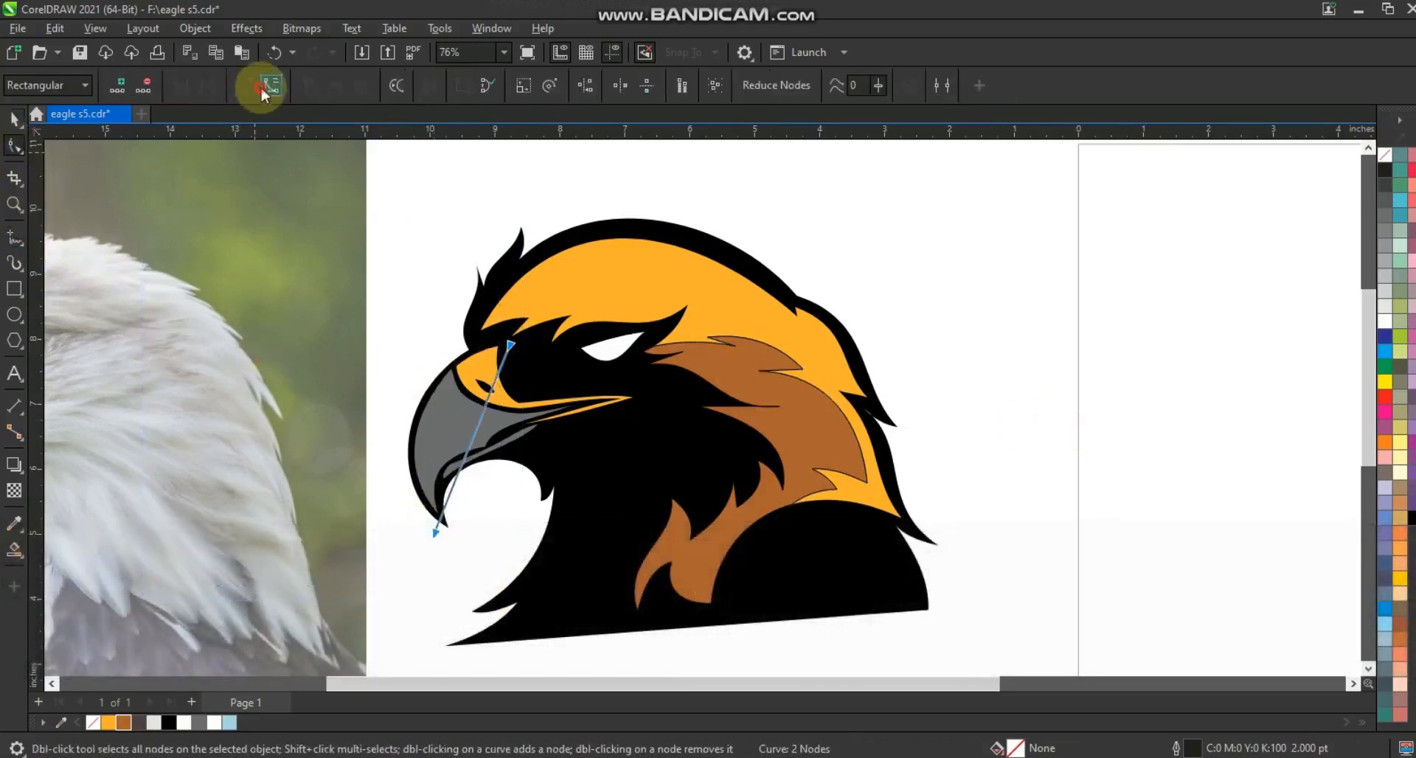
pyautogui.moveTo(441, 430); pyautogui.dragTo(392, 427)
pyautogui.moveTo(442, 374); pyautogui.dragTo(443, 370)
# - Smart Fill the strips along the cere and upper beak, colour them white, and delete the guide curve
pyautogui.click(472, 360)
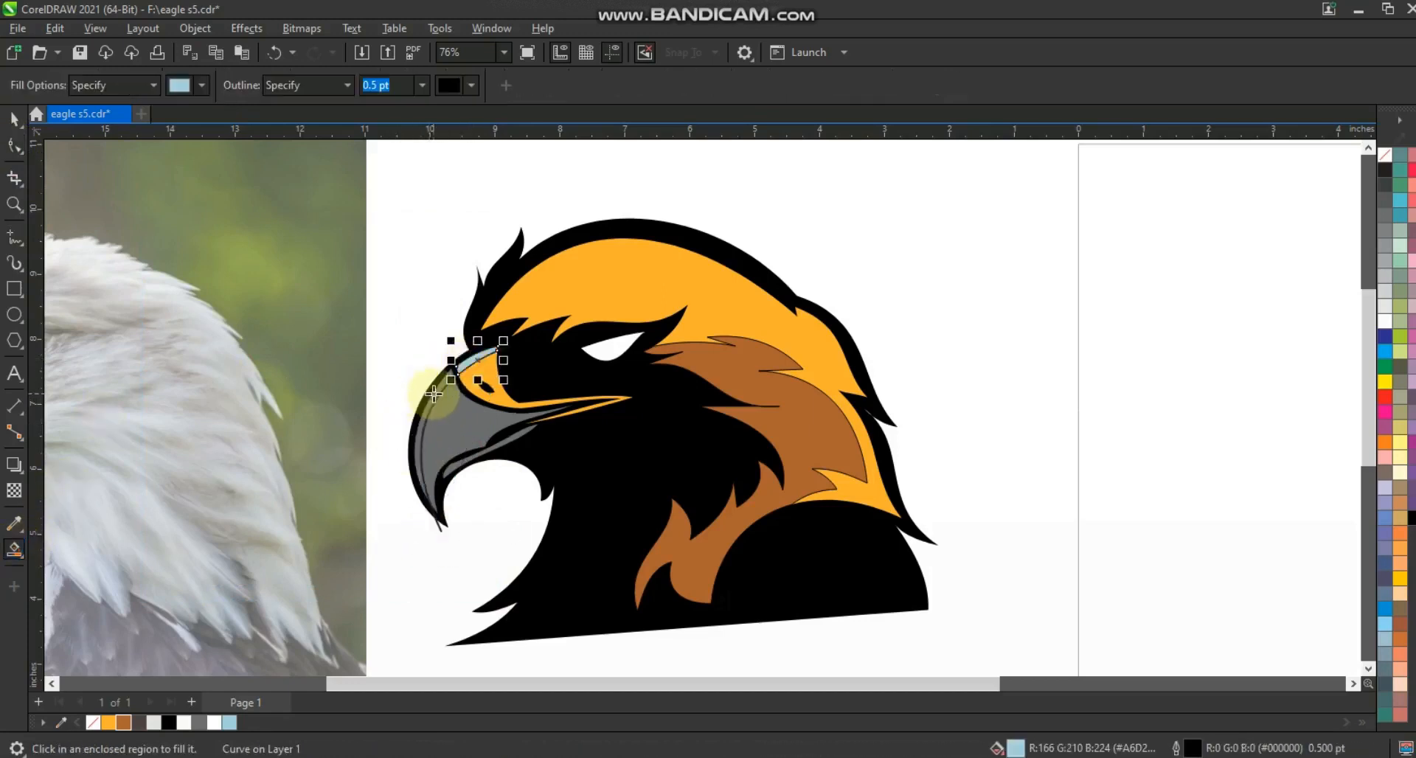
pyautogui.click(434, 394)
pyautogui.click(15, 124)
pyautogui.keyDown('shift'); pyautogui.click(478, 355); pyautogui.keyUp('shift')
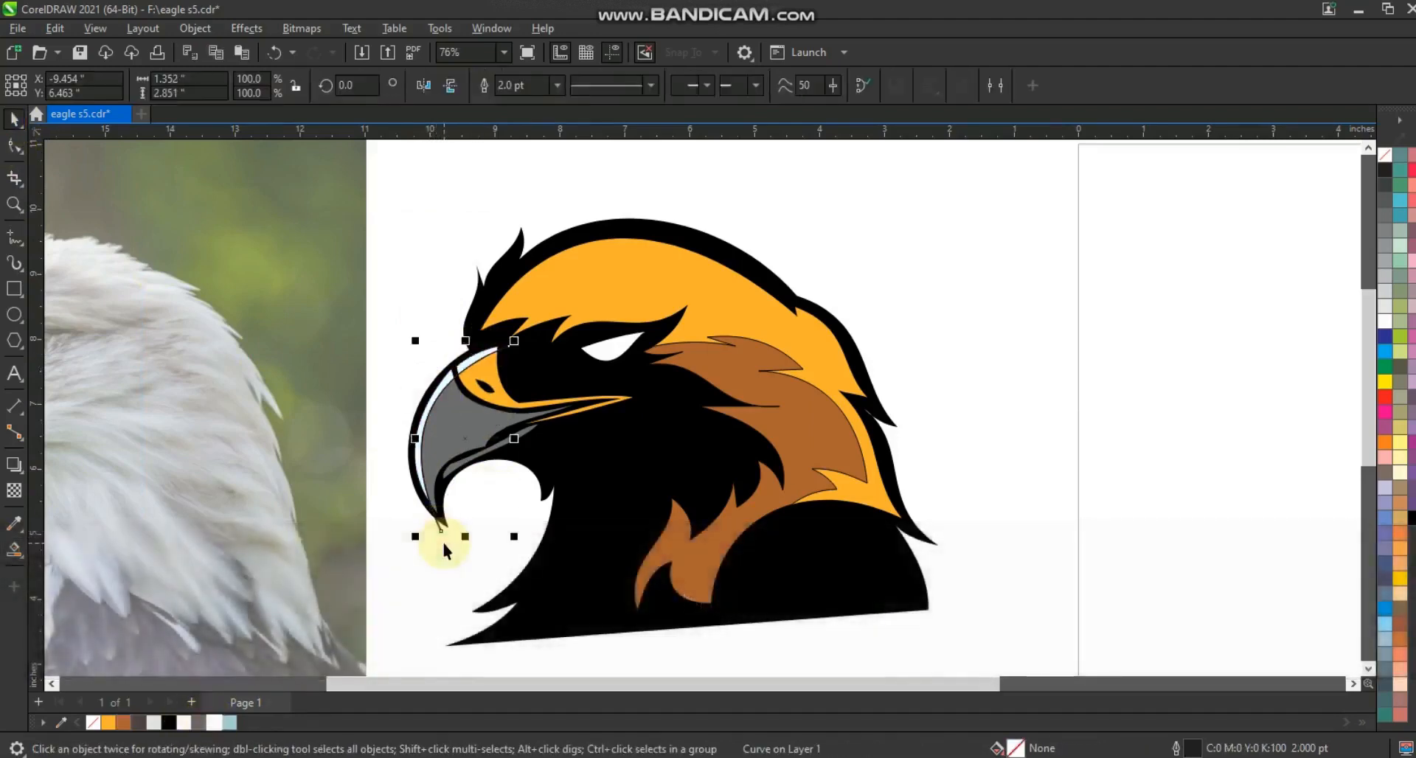
pyautogui.press('Delete')
# - Draw a thin curved highlight about 1.5 in long on the lower beak and fill it white
pyautogui.click(14, 211)
pyautogui.moveTo(355, 375); pyautogui.dragTo(756, 537)
pyautogui.click(12, 244)
pyautogui.click(395, 448)
pyautogui.click(646, 324)
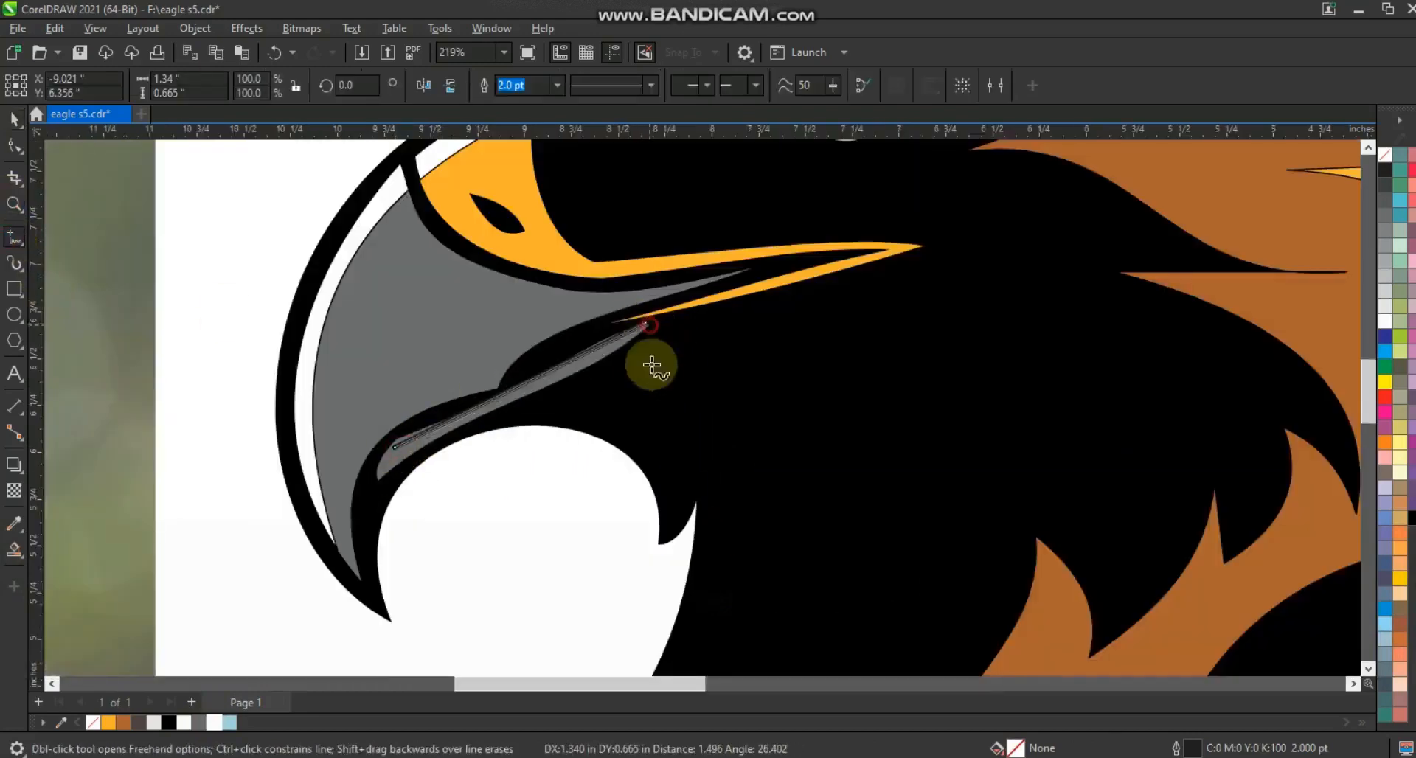
pyautogui.click(14, 145)
pyautogui.moveTo(554, 368)
pyautogui.mouseDown()
pyautogui.moveTo(540, 351)
pyautogui.moveTo(559, 348)
pyautogui.mouseUp()
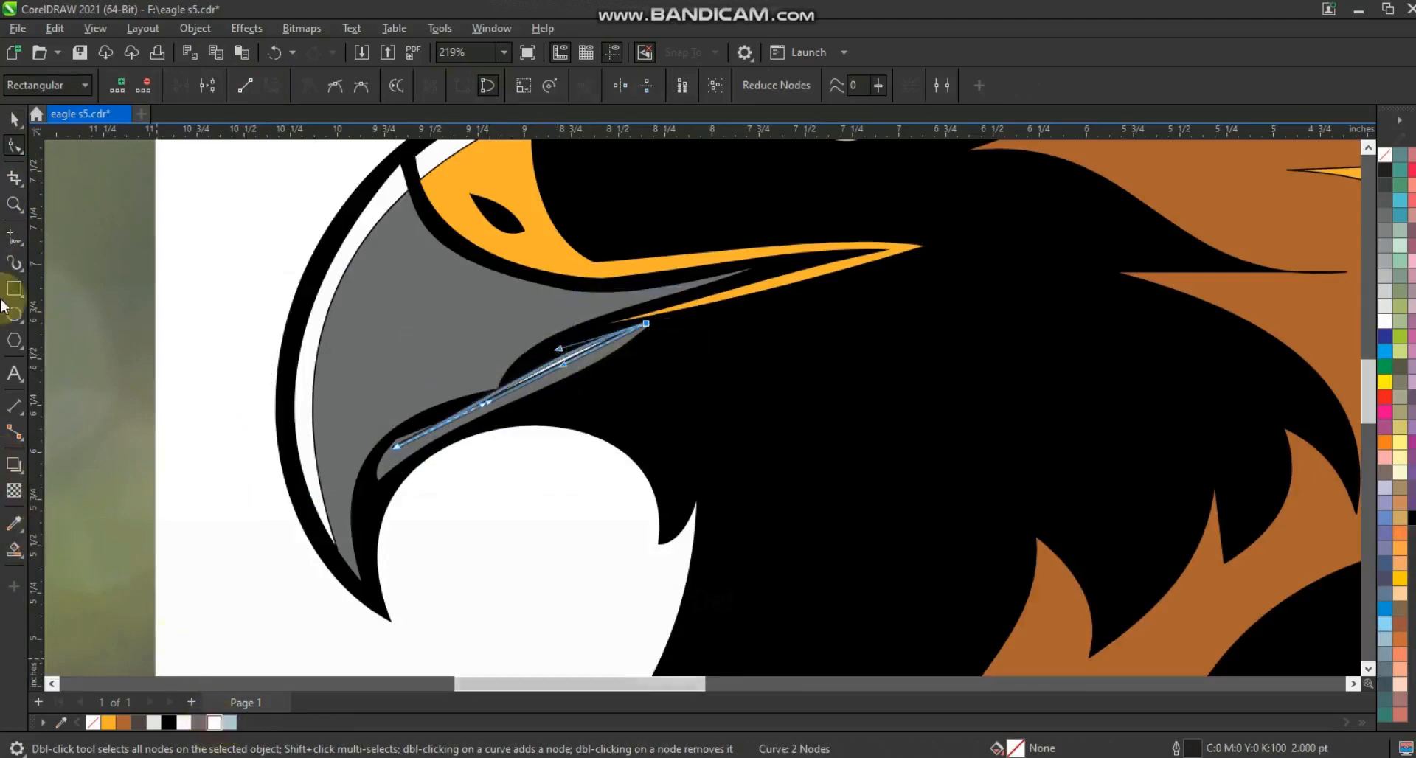
pyautogui.press('space')
pyautogui.press('F3')
pyautogui.press('Escape')
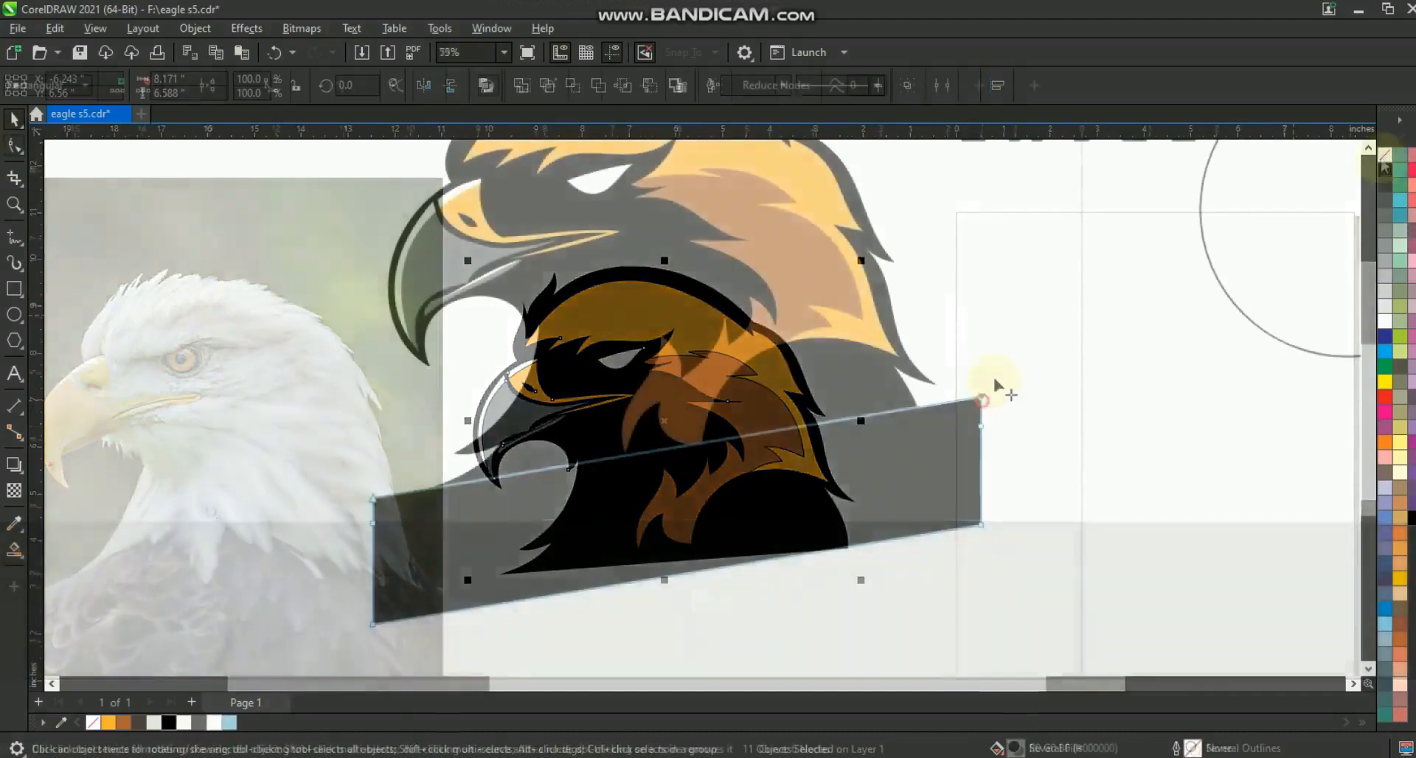
# - Reshape the black banner below the eagle with a pointed tip at its upper-right and lower-left corners
pyautogui.moveTo(993, 378); pyautogui.dragTo(1017, 403)
pyautogui.click(374, 626)
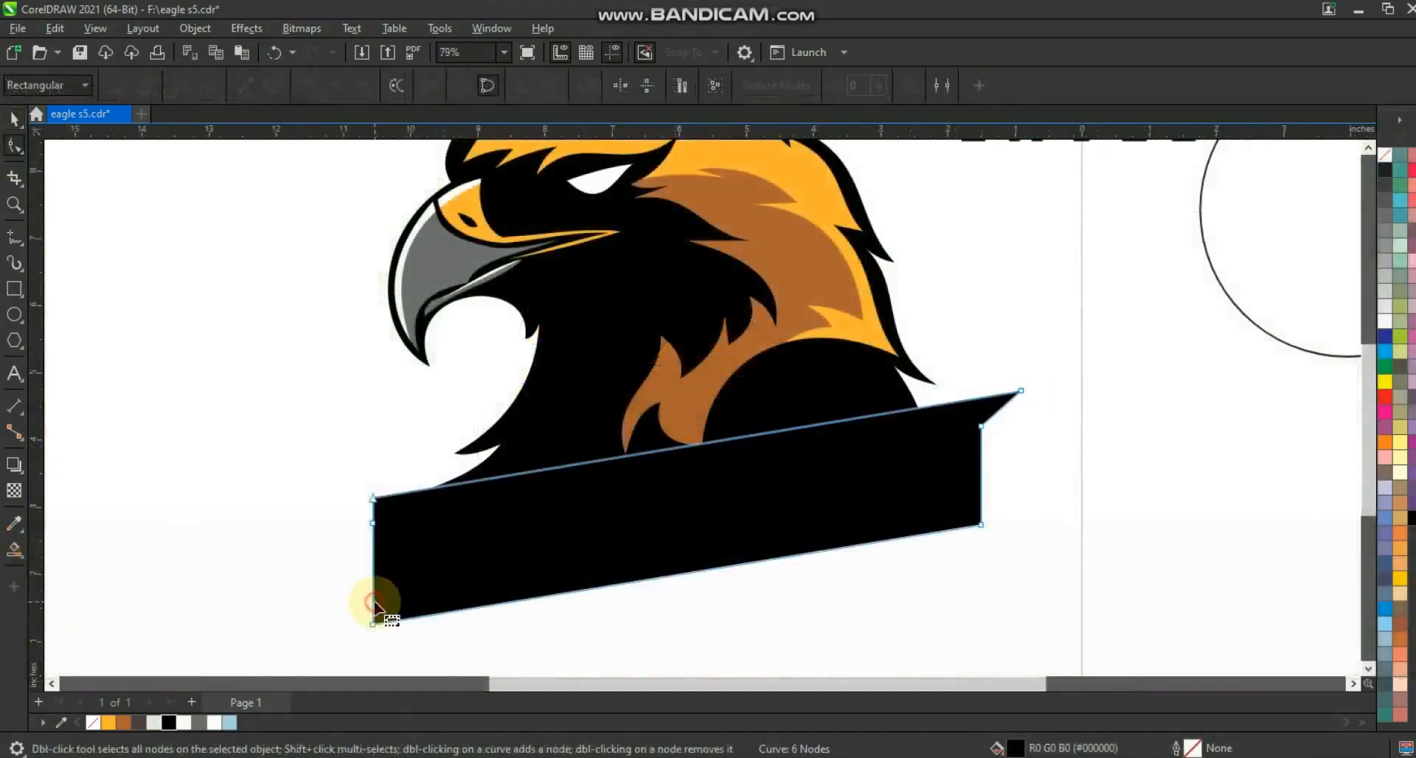
pyautogui.doubleClick(374, 598)
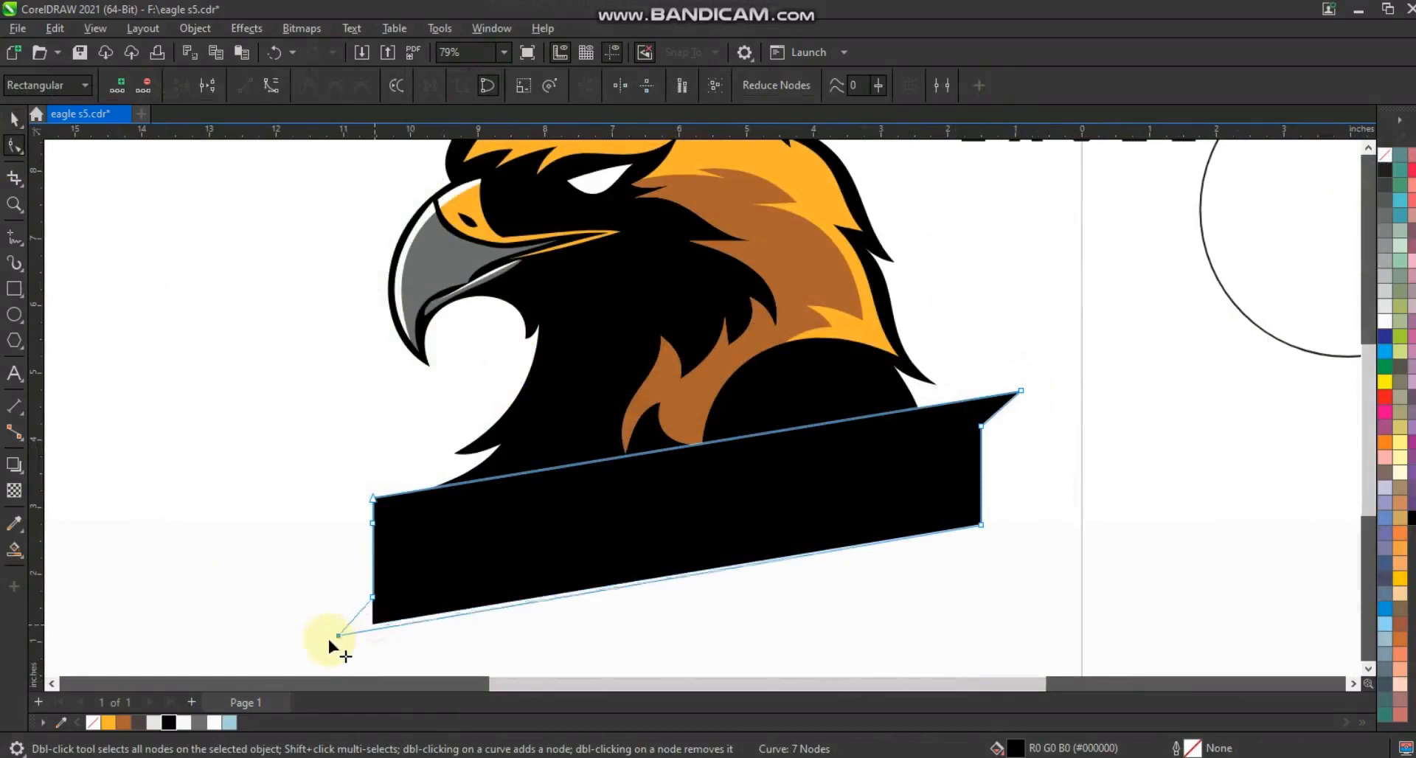
pyautogui.moveTo(327, 636); pyautogui.dragTo(325, 629)
pyautogui.click(15, 119)
pyautogui.click(324, 474)
pyautogui.press('F3')
# - Delete the circle beside the EAGLE text
pyautogui.click(747, 298)
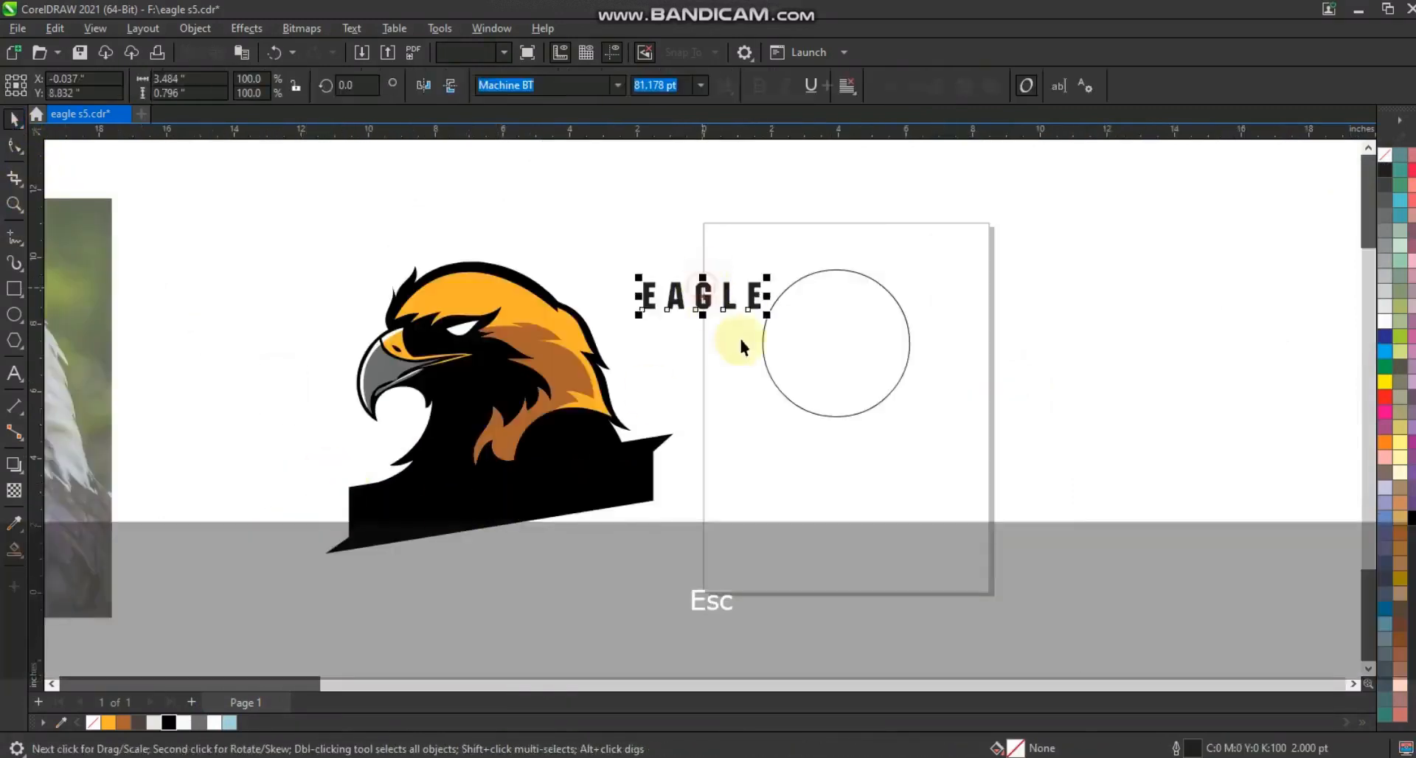
pyautogui.click(766, 322)
pyautogui.press('Delete')
# - Place the EAGLE text on the black banner, bring it to the front and fill it white
pyautogui.moveTo(521, 446); pyautogui.dragTo(481, 510)
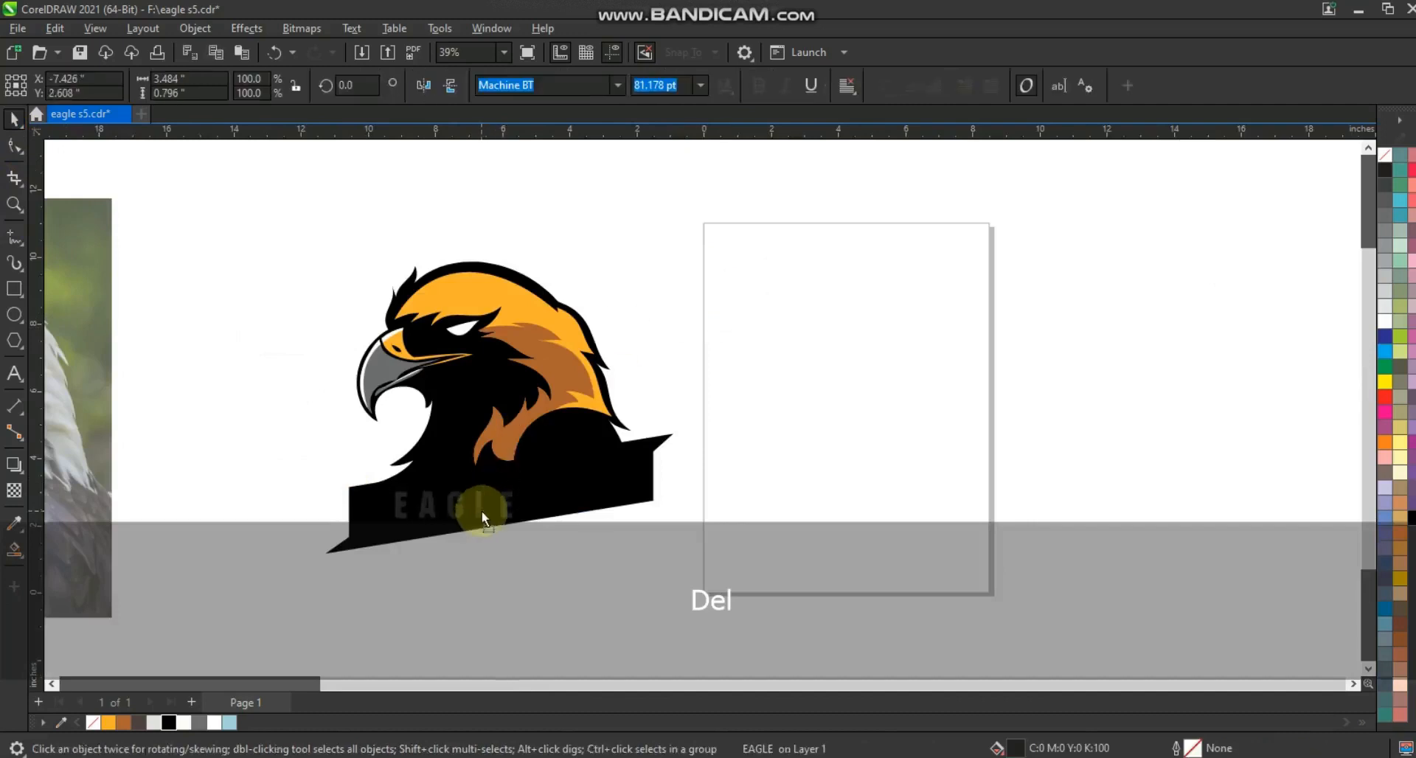
pyautogui.hotkey('shift', 'pageup')
pyautogui.click(1386, 322)
# - Enlarge the EAGLE text to about 146 pt, rotate and skew it to the banner's slant, and align it with the banner's left end
pyautogui.moveTo(520, 488); pyautogui.dragTo(586, 469)
pyautogui.click(563, 490)
pyautogui.moveTo(584, 532); pyautogui.dragTo(588, 517)
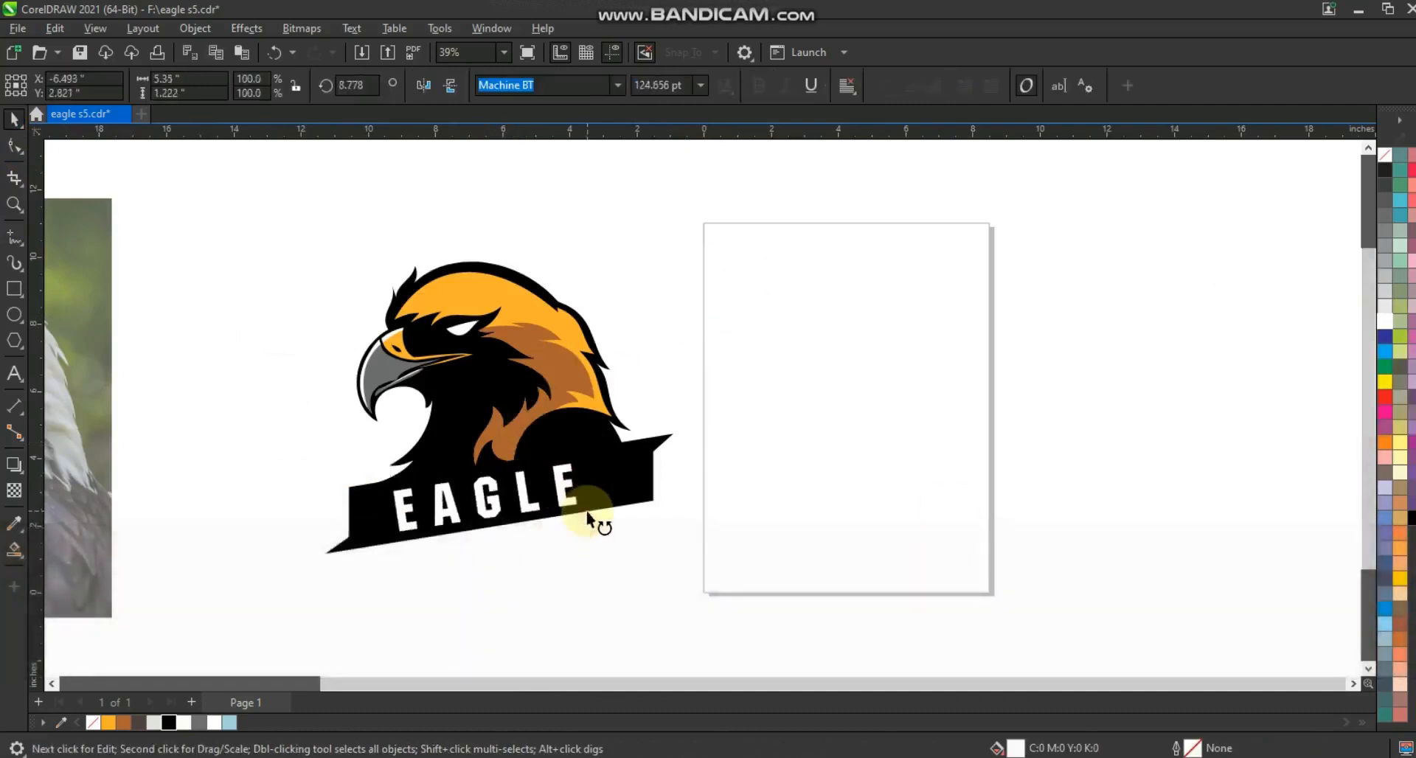
pyautogui.click(574, 468)
pyautogui.moveTo(584, 458); pyautogui.dragTo(617, 447)
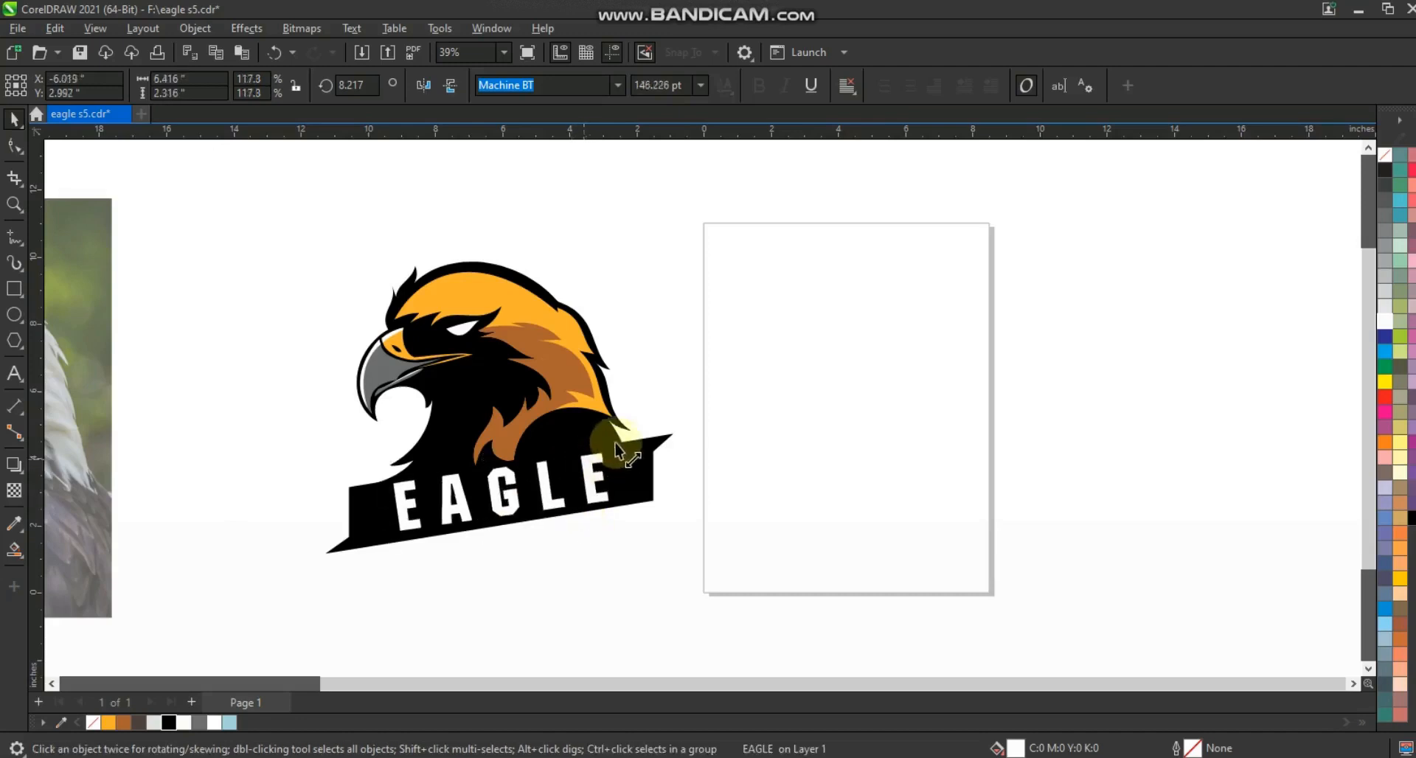
pyautogui.moveTo(542, 485); pyautogui.dragTo(516, 499)
pyautogui.moveTo(488, 548); pyautogui.dragTo(468, 545)
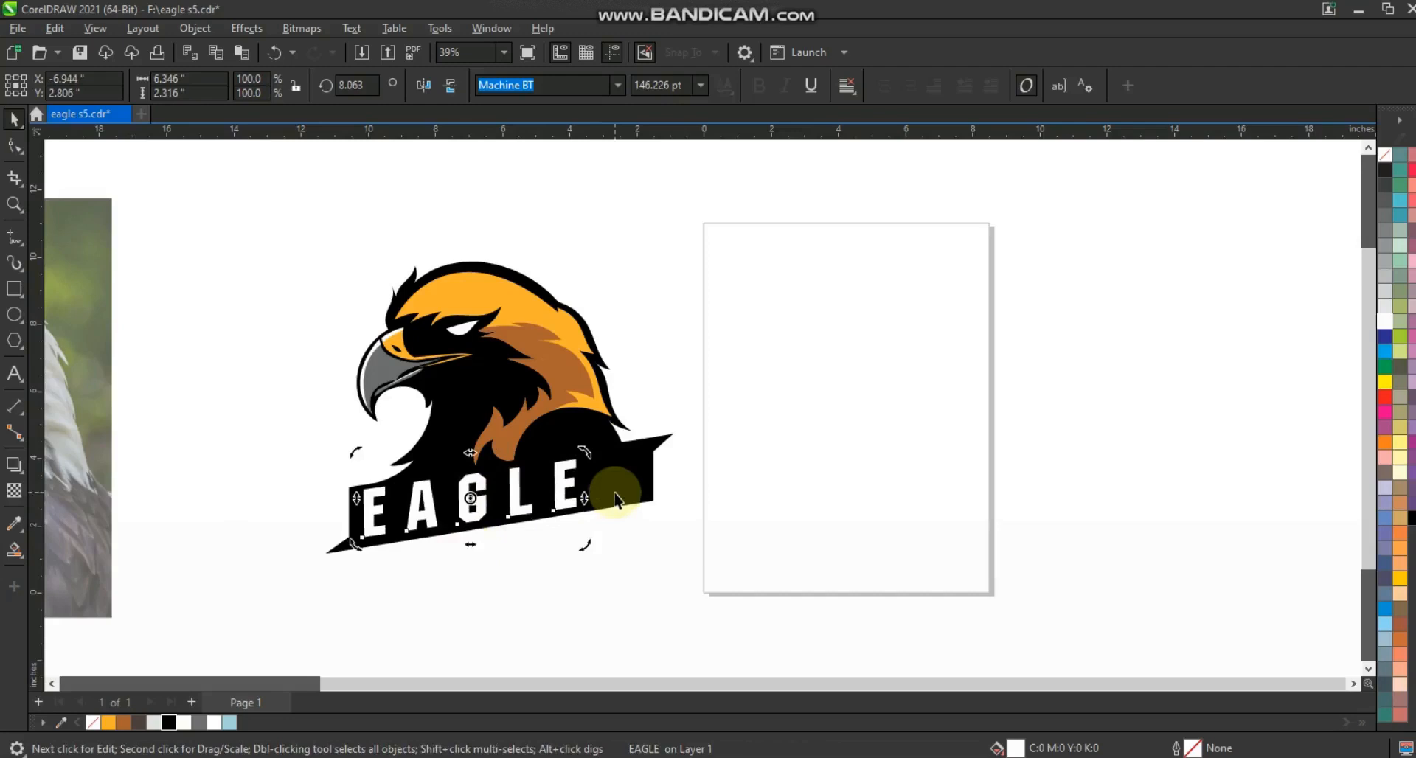
# - Convert the EAGLE text to curves, stretch it to about 8 in wide across the banner, and skew it to match the slant
pyautogui.hotkey('ctrl', 'q')
pyautogui.moveTo(585, 497); pyautogui.dragTo(641, 495)
pyautogui.moveTo(357, 490); pyautogui.dragTo(360, 498)
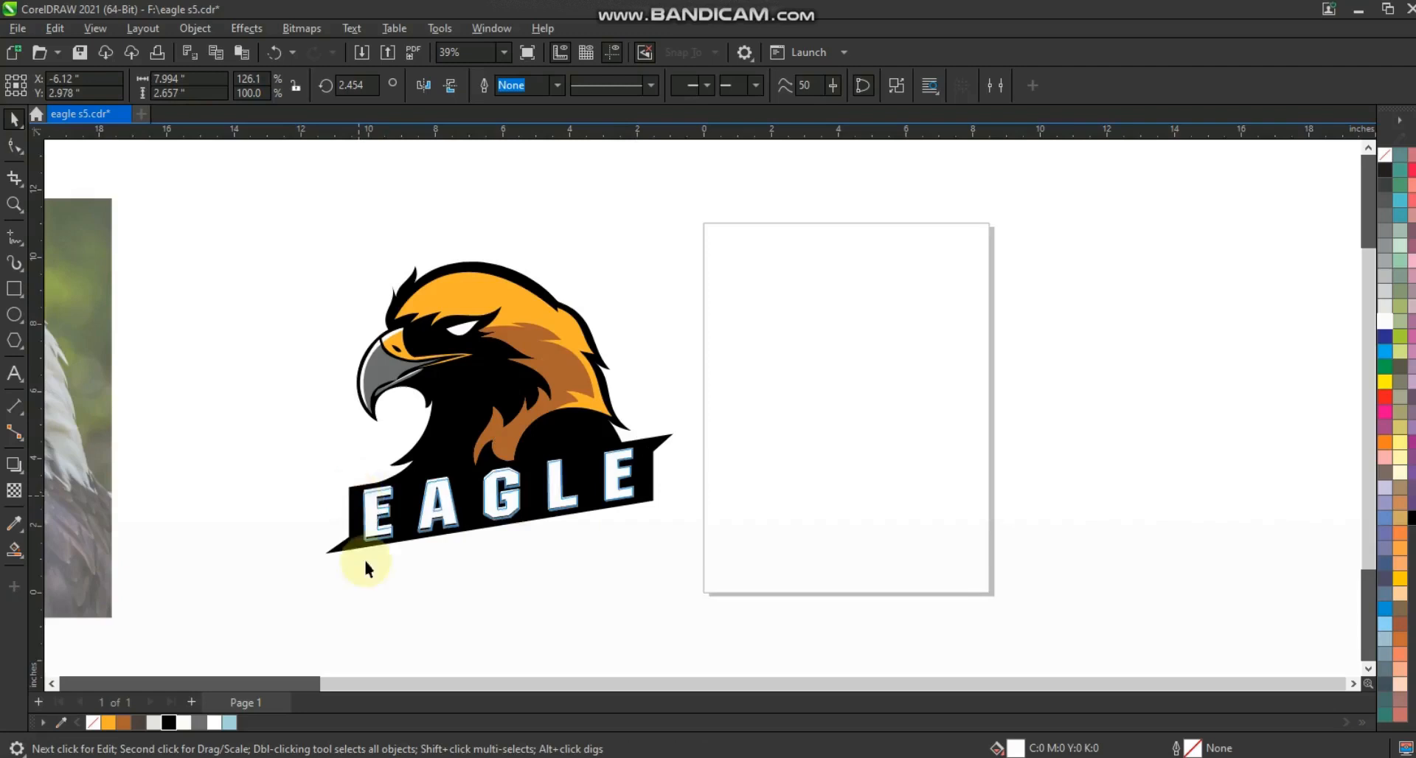
# - Weld the banner and the black eagle silhouette into one shape
pyautogui.keyDown('shift'); pyautogui.click(599, 441); pyautogui.keyUp('shift')
pyautogui.click(522, 87)
pyautogui.click(713, 336)
# - Draw a square of about 14.5 in around the eagle logo and send it to the back
pyautogui.click(15, 289)
pyautogui.moveTo(208, 162); pyautogui.dragTo(642, 654)
pyautogui.hotkey('shift', 'pagedown')
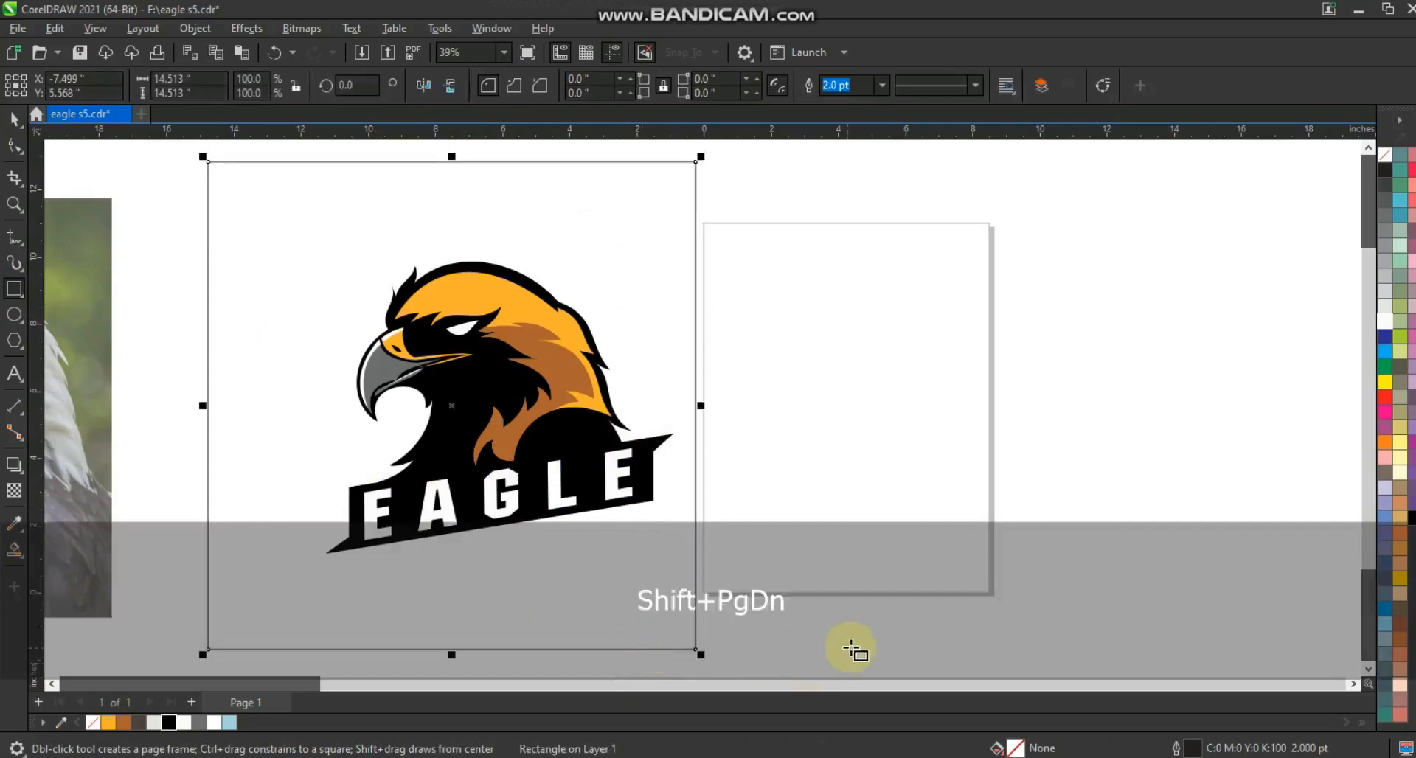
pyautogui.click(1410, 518)
pyautogui.click(14, 119)
pyautogui.hotkey('ctrl', 'z')
# - Shift the background square about 1.3 in to the right to frame the logo, and fill it brown
pyautogui.click(1385, 224)
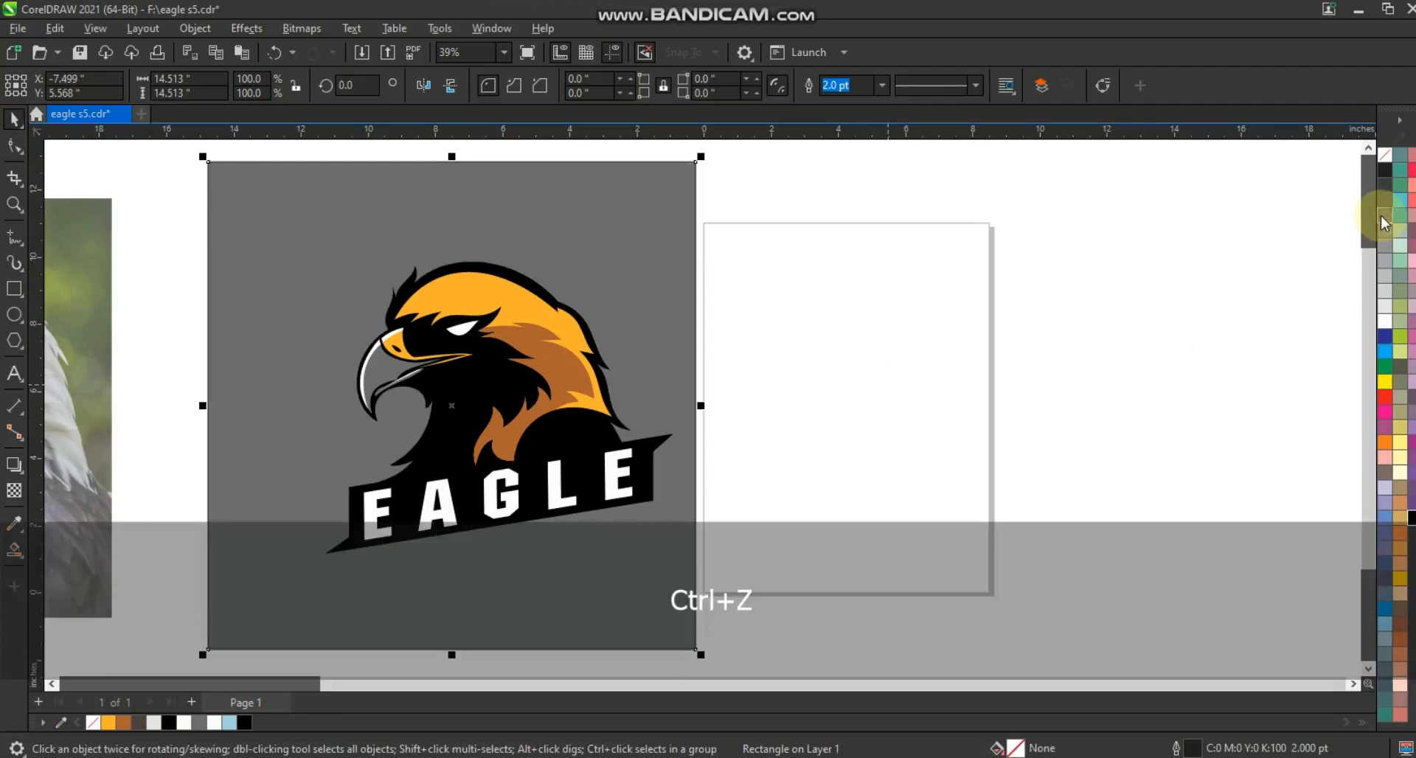
pyautogui.moveTo(636, 528); pyautogui.dragTo(680, 529)
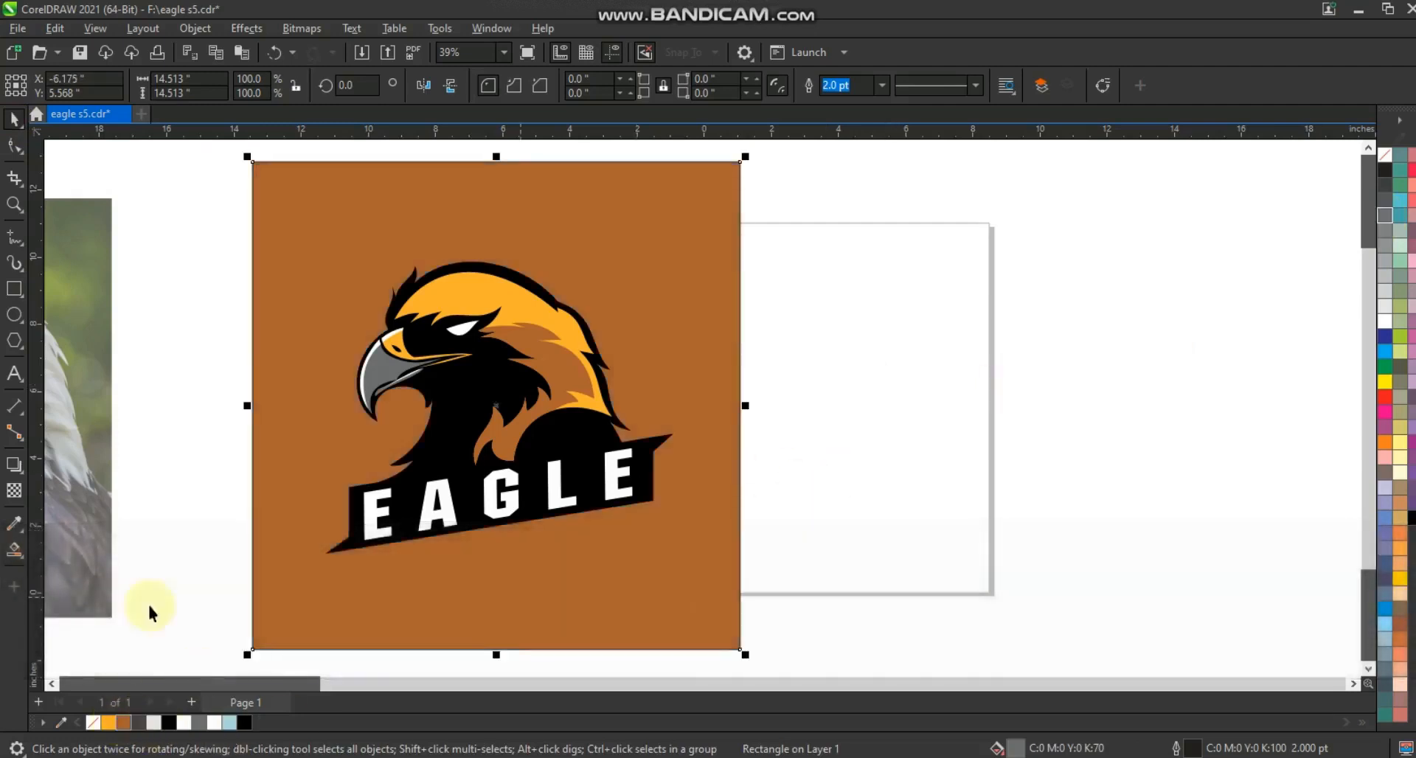
pyautogui.click(775, 510)
# - Give the welded black silhouette a 4 pt white outline placed behind its fill
pyautogui.click(649, 446)
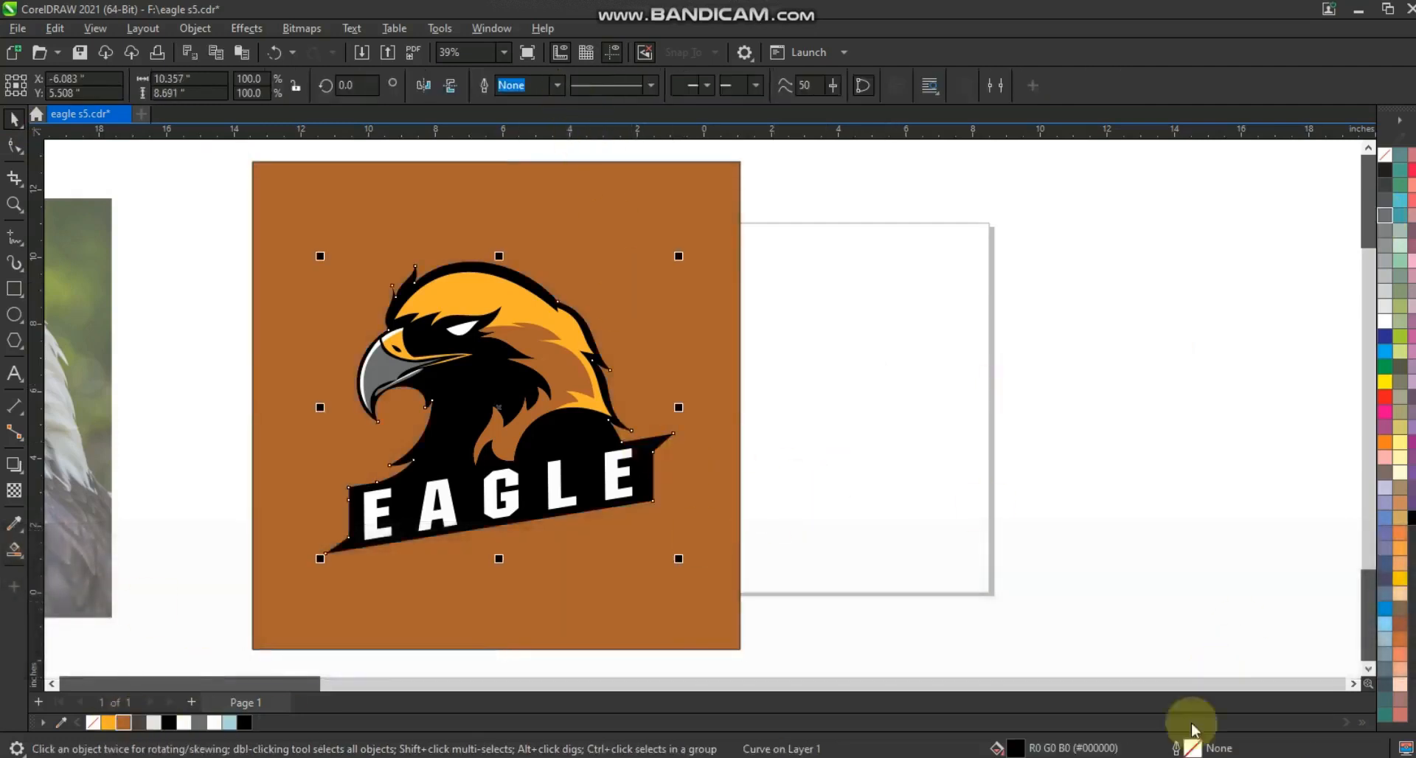
pyautogui.press('F12')
pyautogui.click(627, 286)
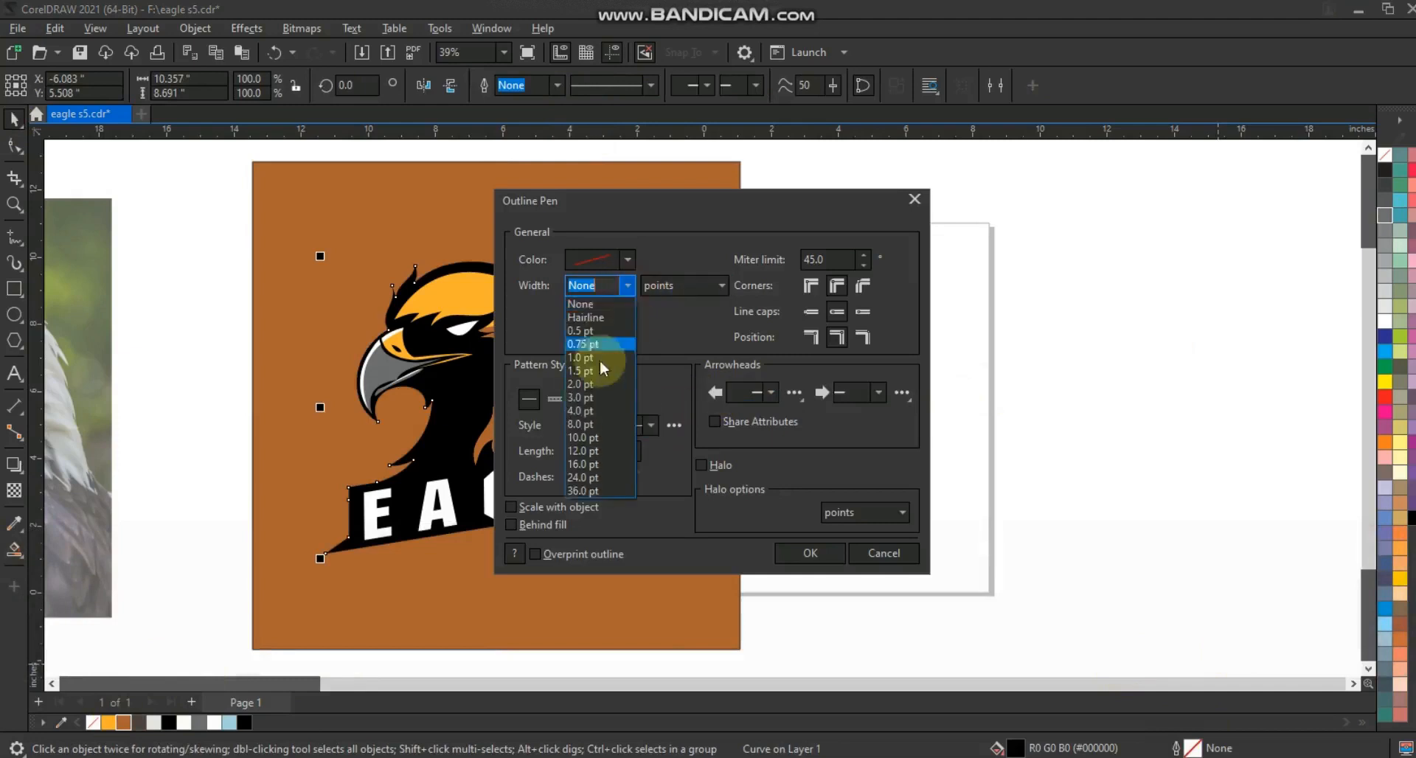
pyautogui.click(584, 412)
pyautogui.click(511, 524)
pyautogui.click(812, 311)
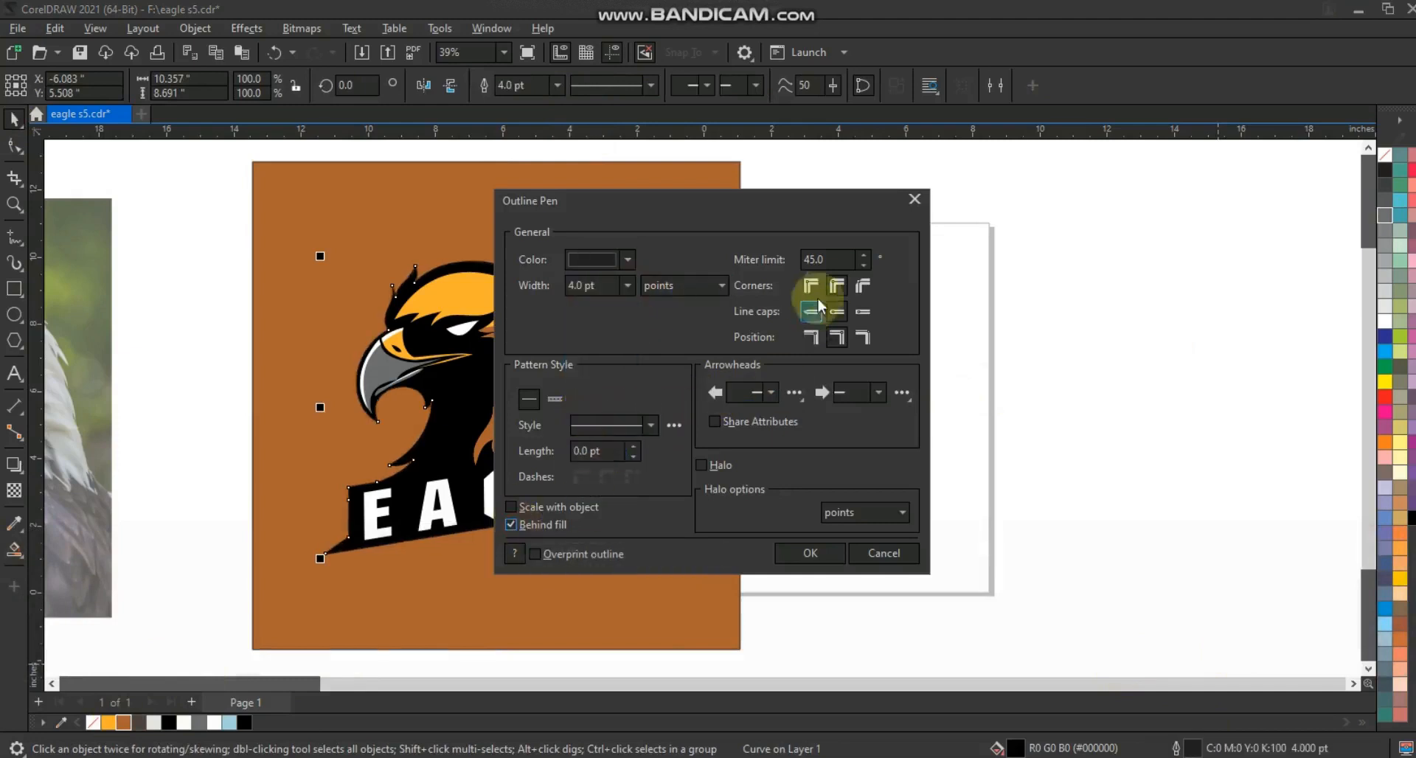
pyautogui.click(797, 554)
pyautogui.rightClick(1389, 330)
pyautogui.click(1339, 347)
# - Set the white outline's width to 8 pt and scale the whole logo down slightly about its centre
pyautogui.click(557, 85)
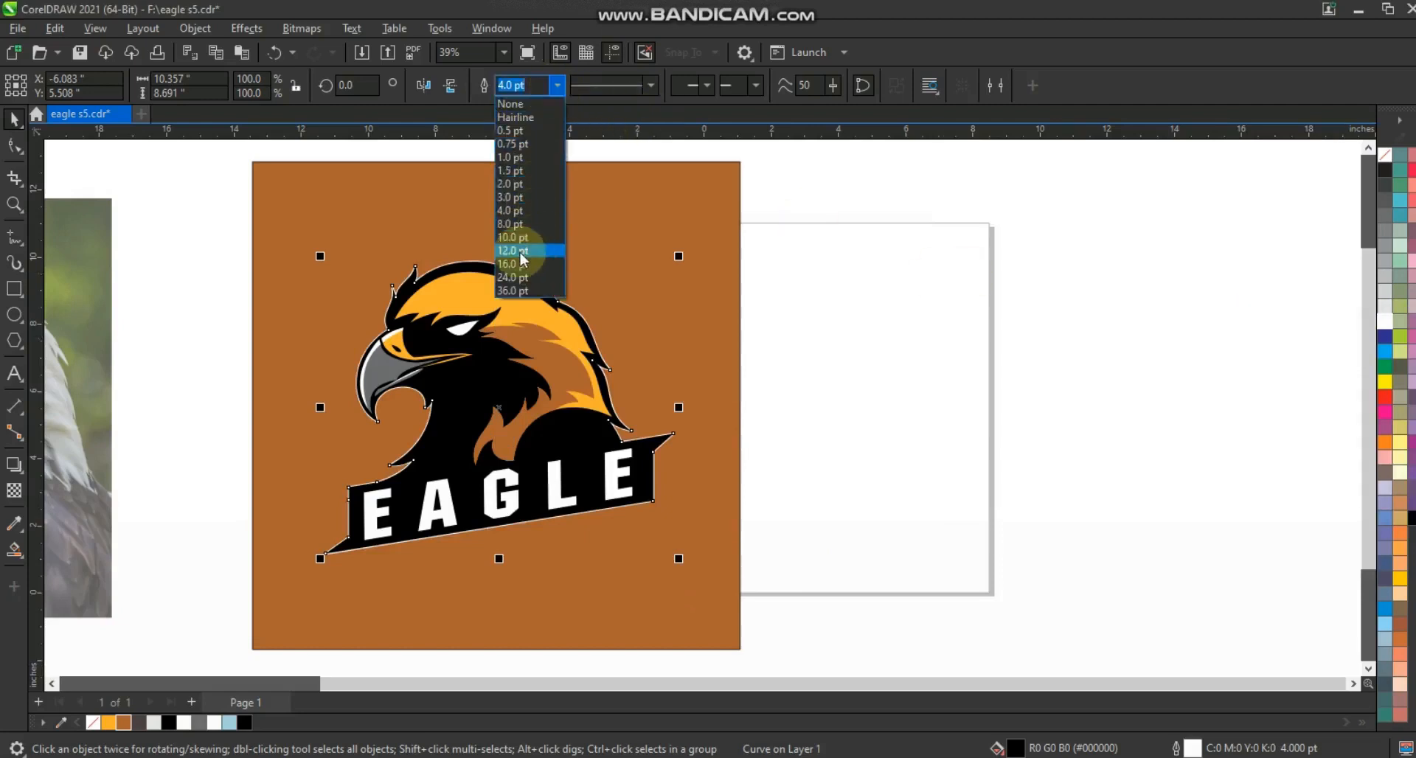
pyautogui.click(520, 250)
pyautogui.click(557, 85)
pyautogui.click(516, 224)
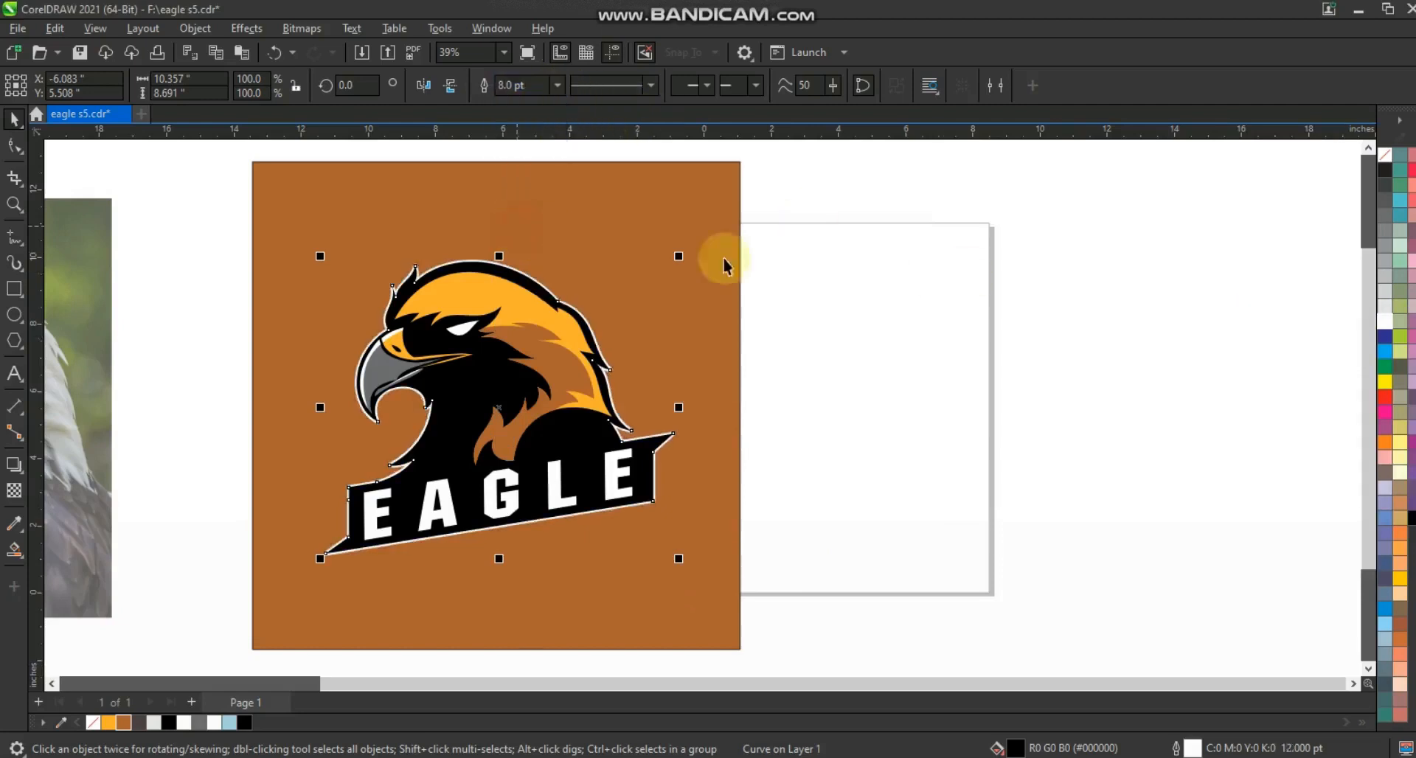
pyautogui.click(844, 276)
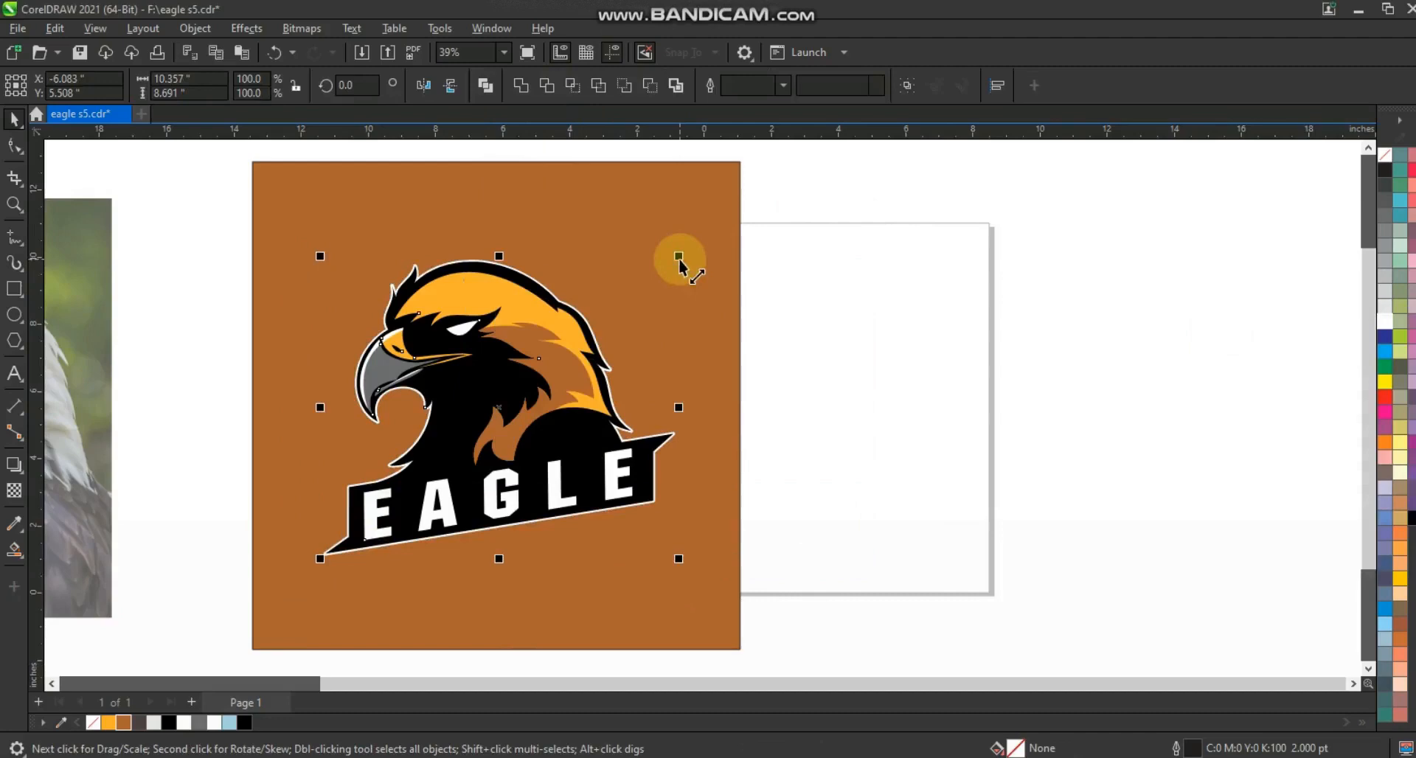
pyautogui.press('shift')
# - Move the eagle photo beside the brown square and set its transparency to 0
pyautogui.press('F3')
pyautogui.keyDown('ctrl'); pyautogui.click(401, 364); pyautogui.keyUp('ctrl')
pyautogui.moveTo(401, 364); pyautogui.dragTo(438, 367)
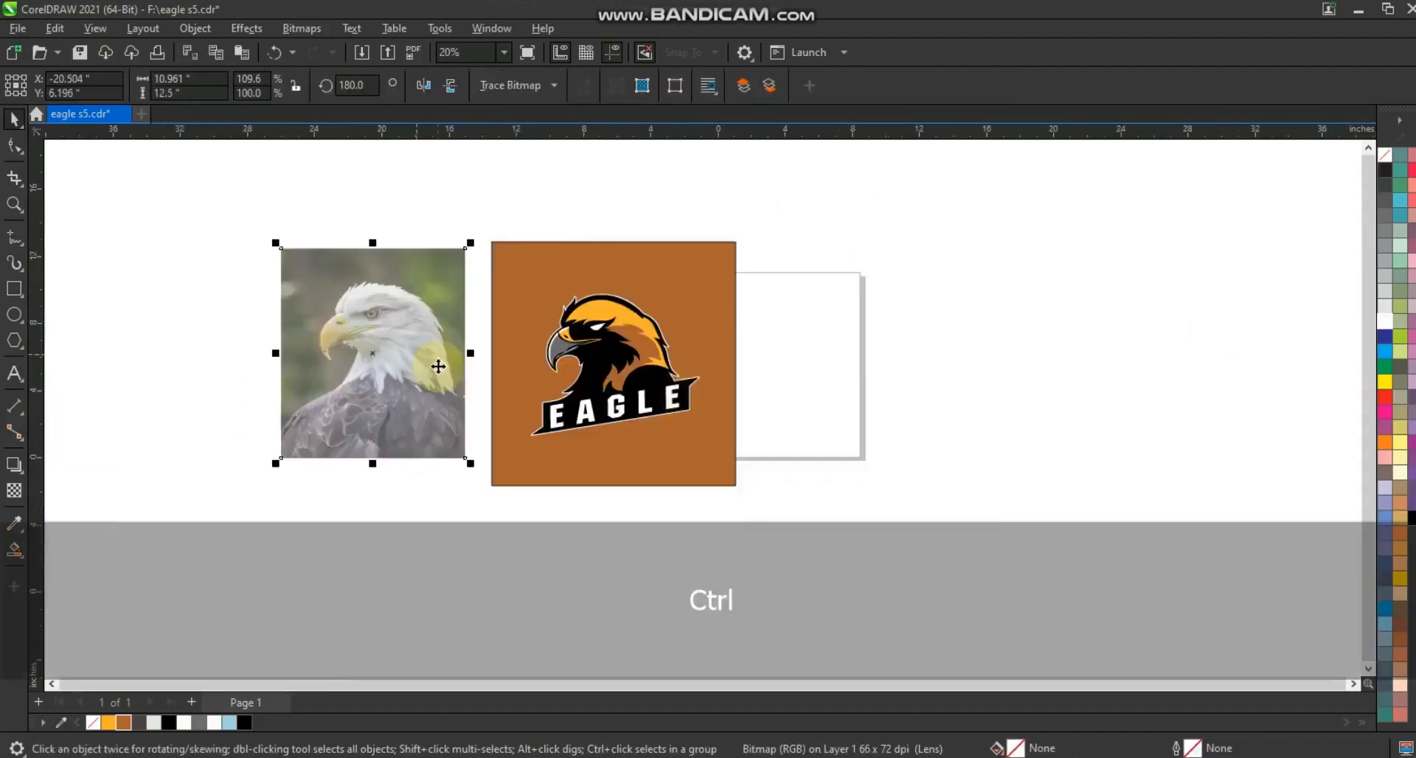
pyautogui.click(15, 497)
pyautogui.moveTo(357, 485); pyautogui.dragTo(294, 488)
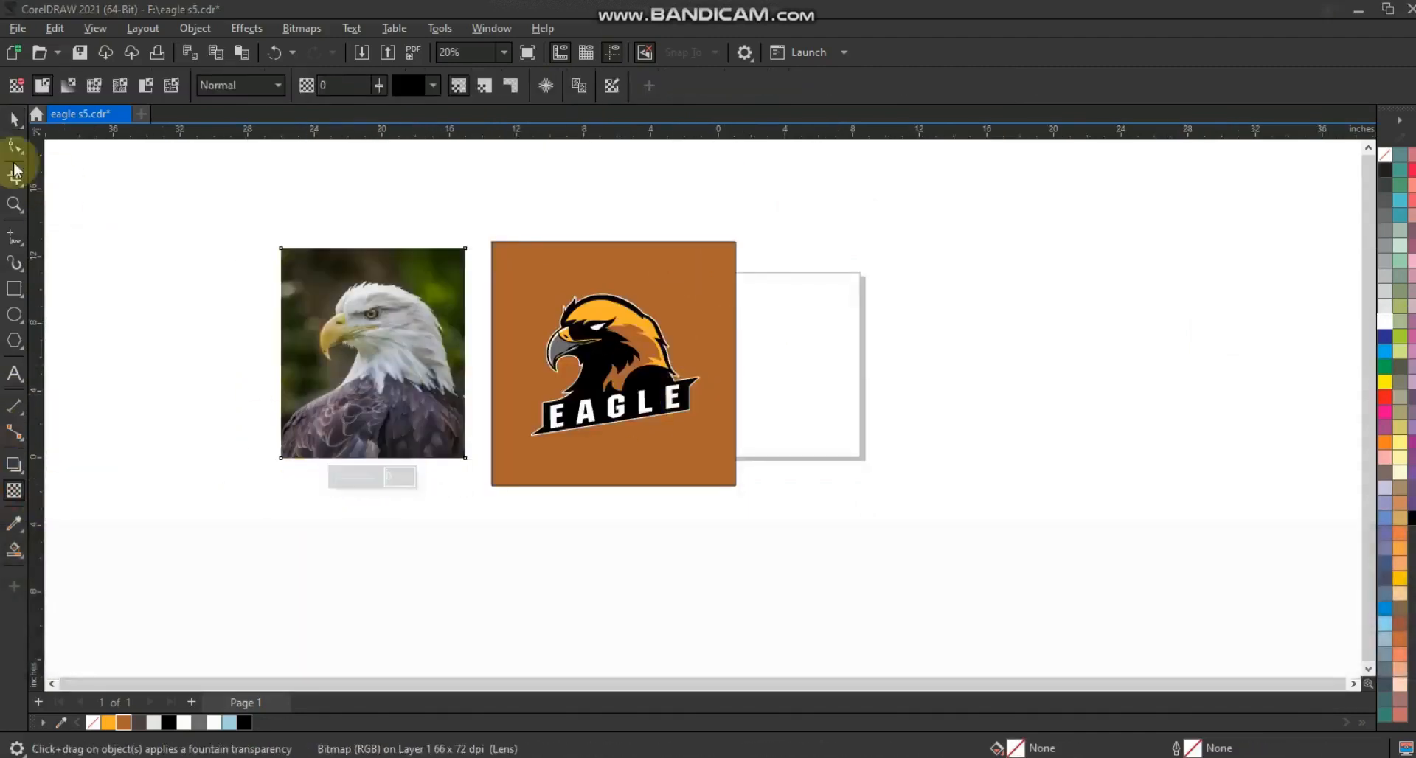
pyautogui.click(15, 120)
# - View the eagle photo and the logo side by side in a full-screen preview
pyautogui.click(213, 233)
pyautogui.moveTo(769, 500); pyautogui.dragTo(771, 503)
pyautogui.hotkey('shift', 'F2')
pyautogui.press('Escape')
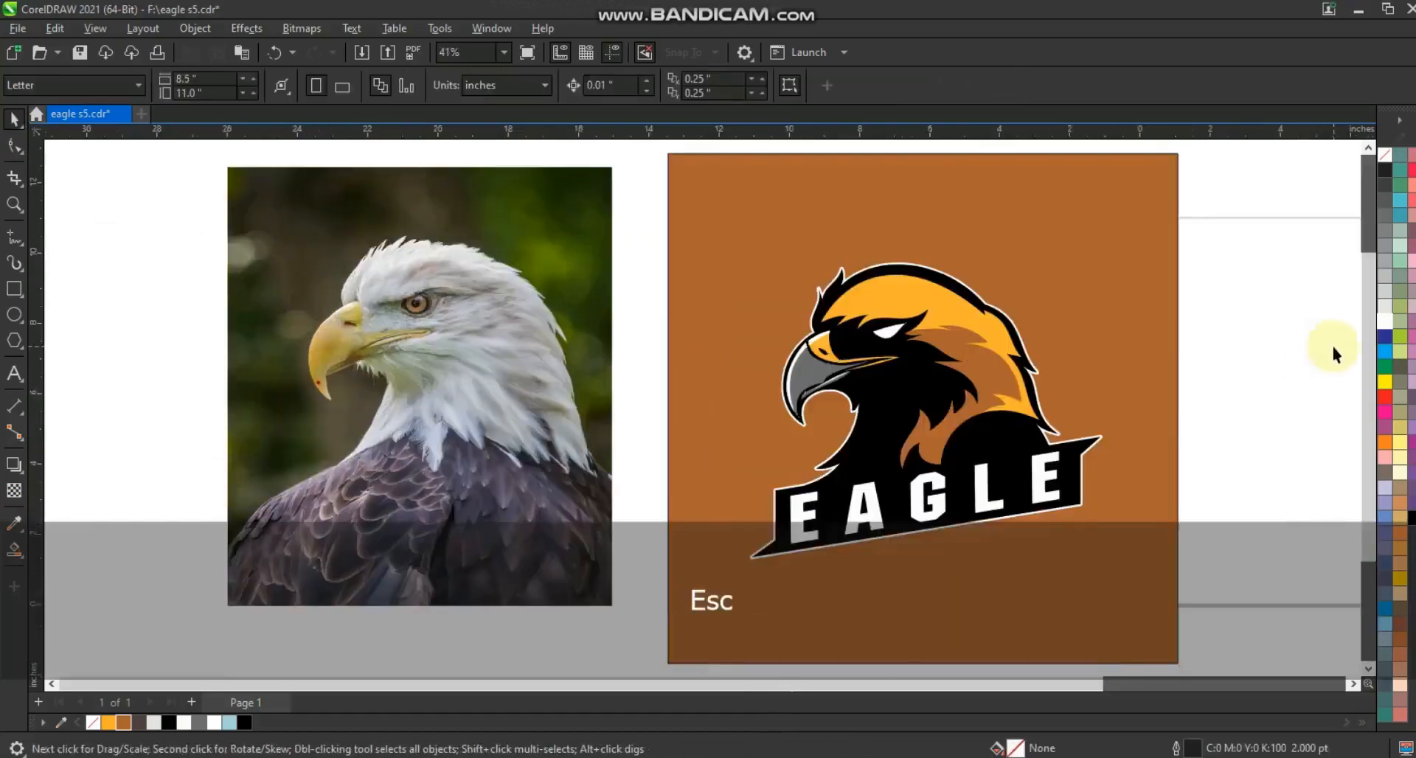
pyautogui.press('F9')
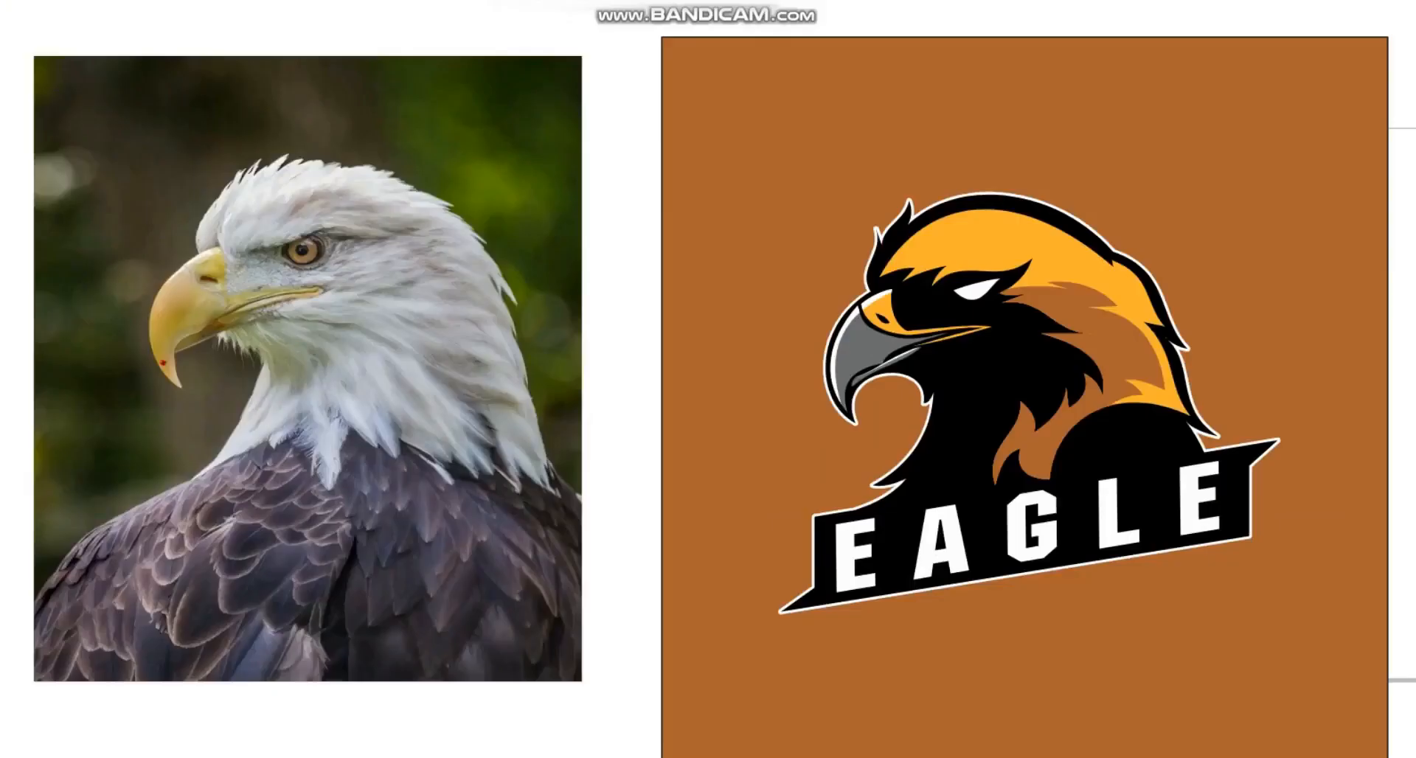